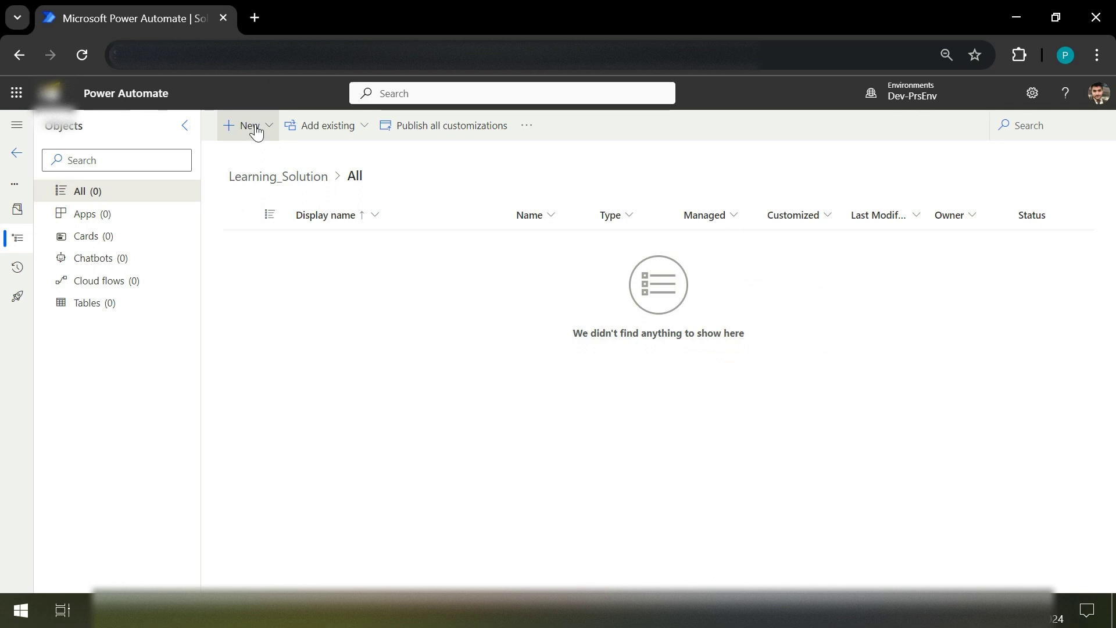
# Step: Start a new automated cloud flow from the solution's New menu
pyautogui.click(255, 132)
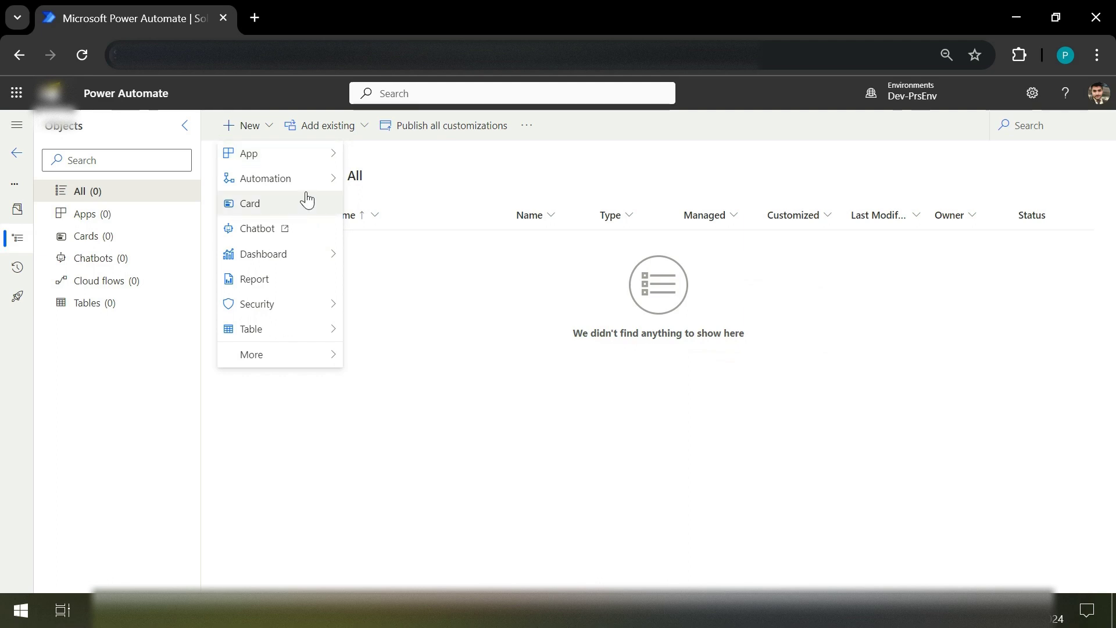
pyautogui.moveTo(313, 184)
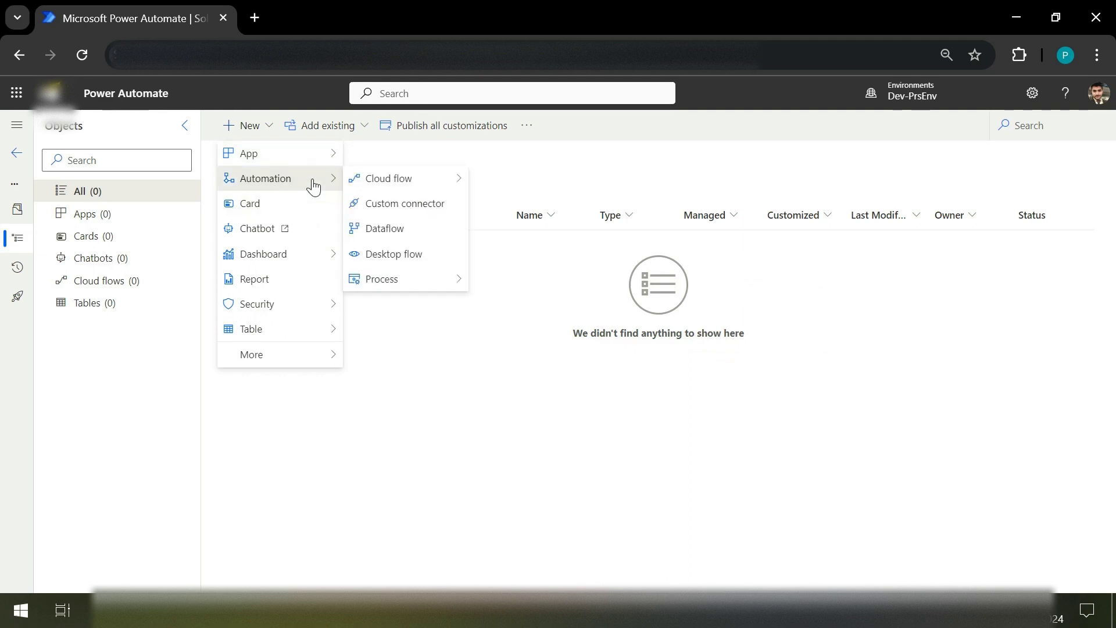
pyautogui.moveTo(387, 177)
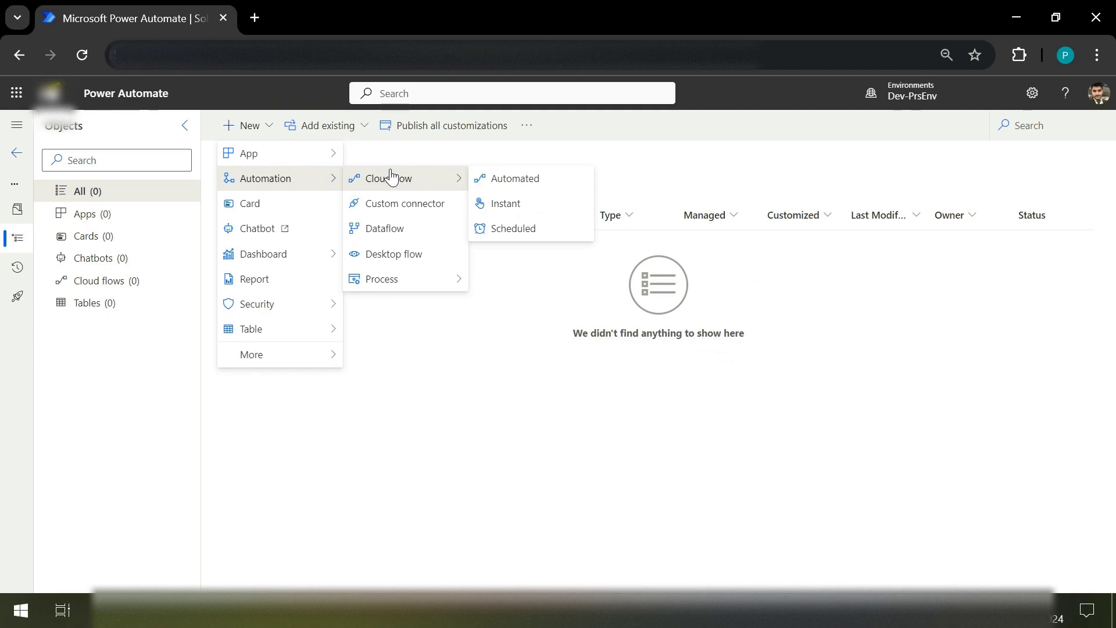
pyautogui.click(529, 184)
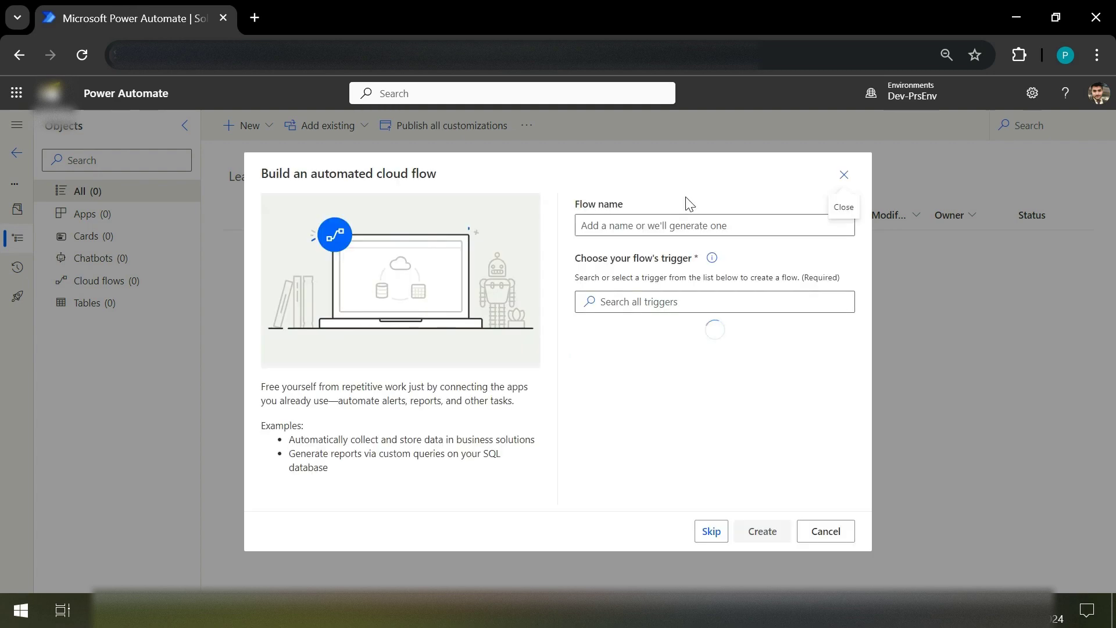
# Step: Name the flow ParentFlow and create it without choosing a trigger
pyautogui.click(661, 222)
pyautogui.write('Pa')
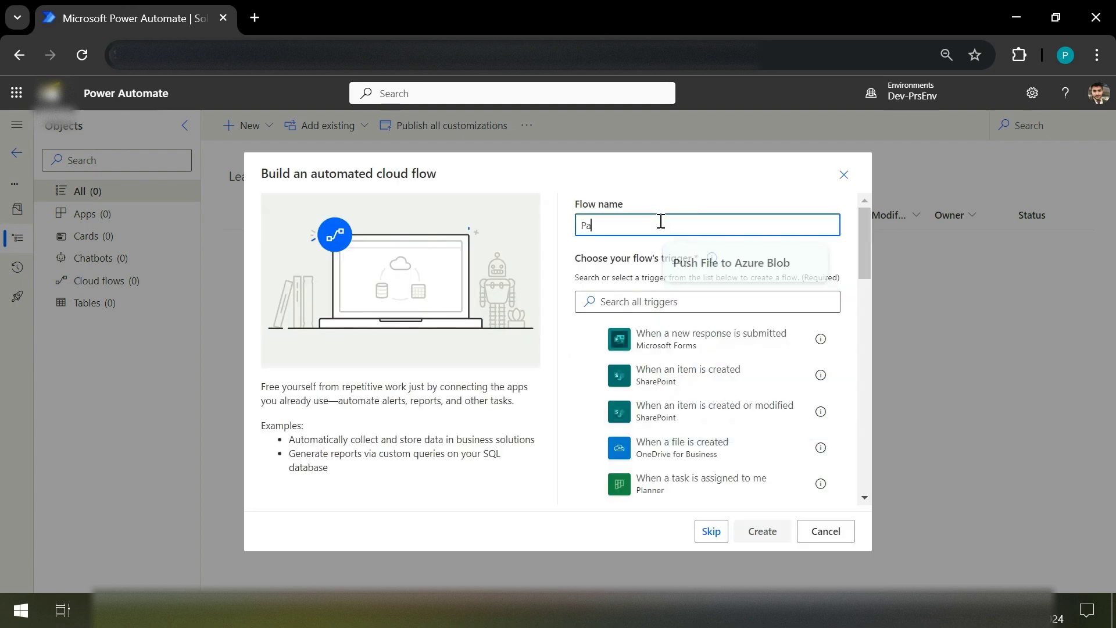
pyautogui.write('ren')
pyautogui.press('BackSpace')
pyautogui.press('BackSpace')
pyautogui.press('BackSpace')
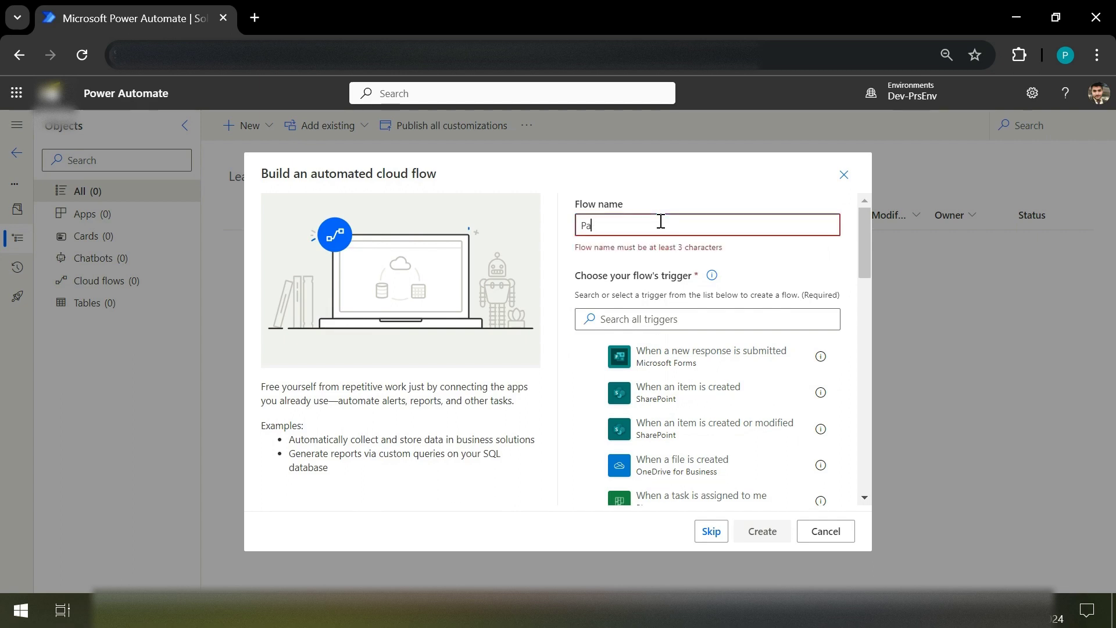
pyautogui.write('rent')
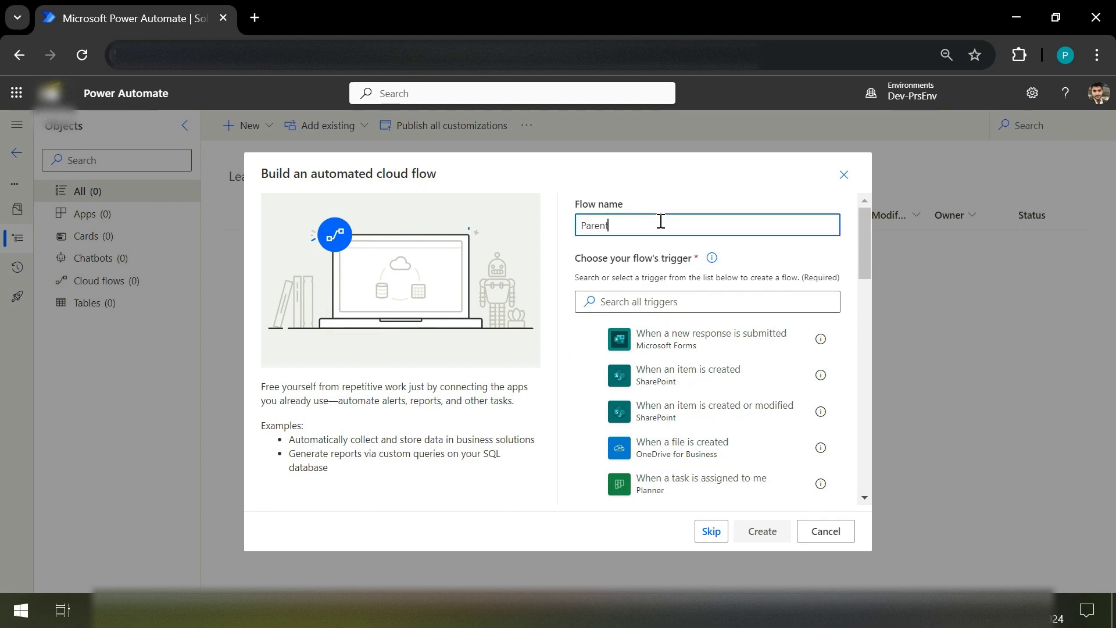
pyautogui.write('Flow')
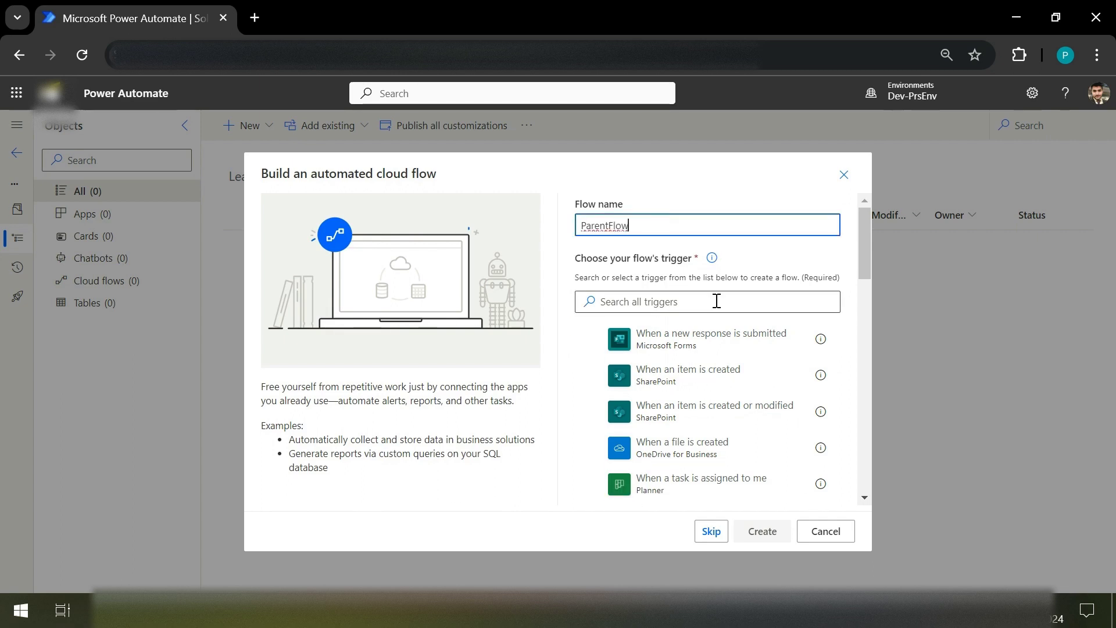
pyautogui.click(711, 302)
pyautogui.write('bu')
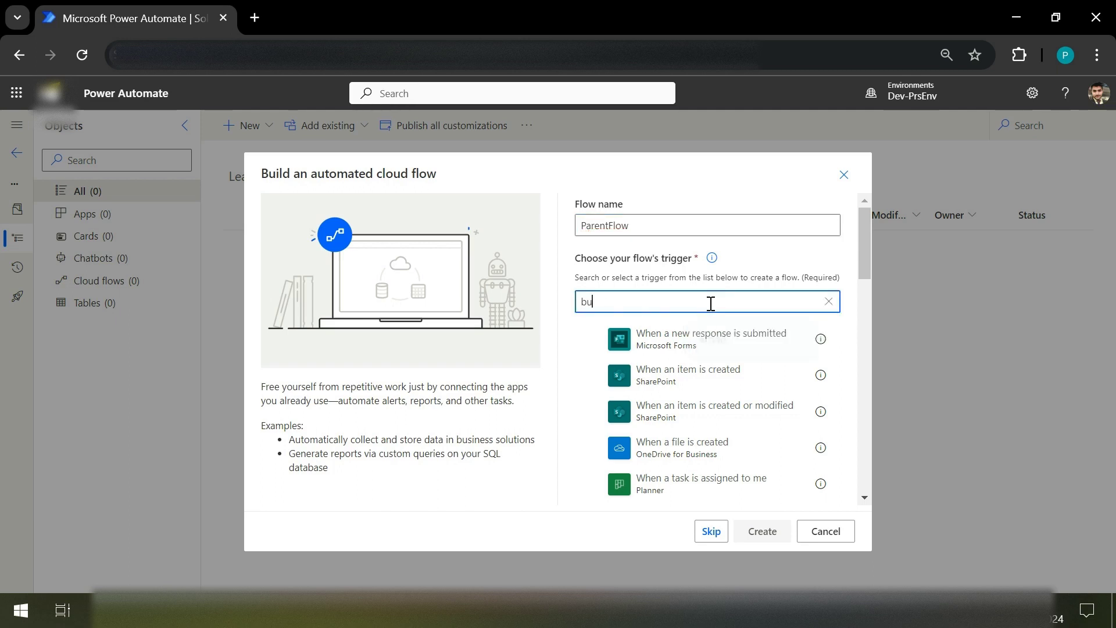
pyautogui.write('t')
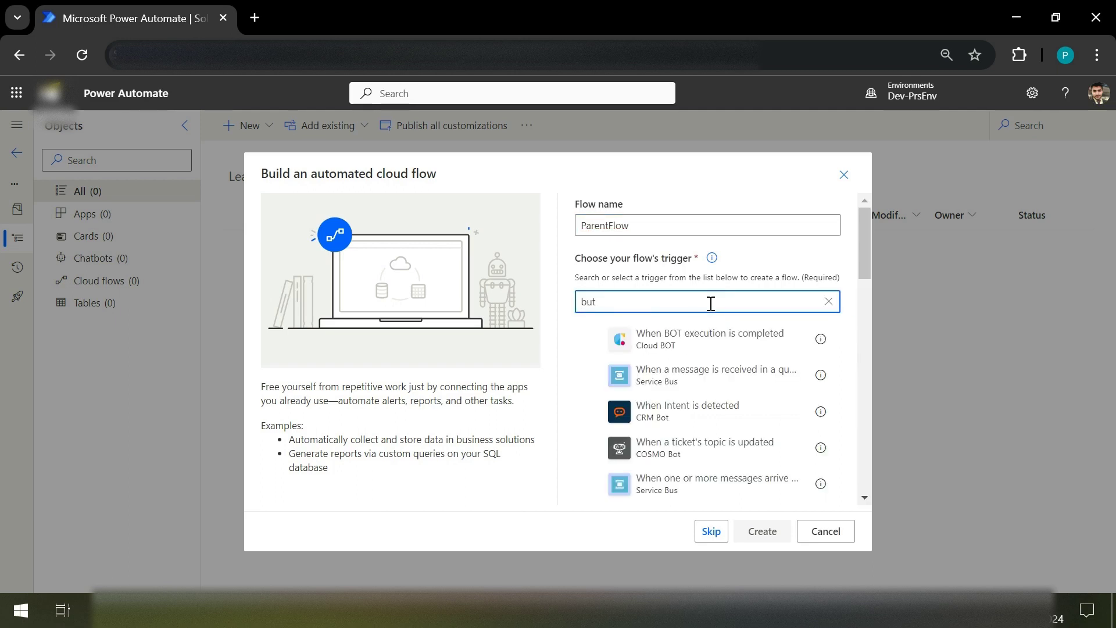
pyautogui.press('BackSpace')
pyautogui.press('BackSpace')
pyautogui.press('BackSpace')
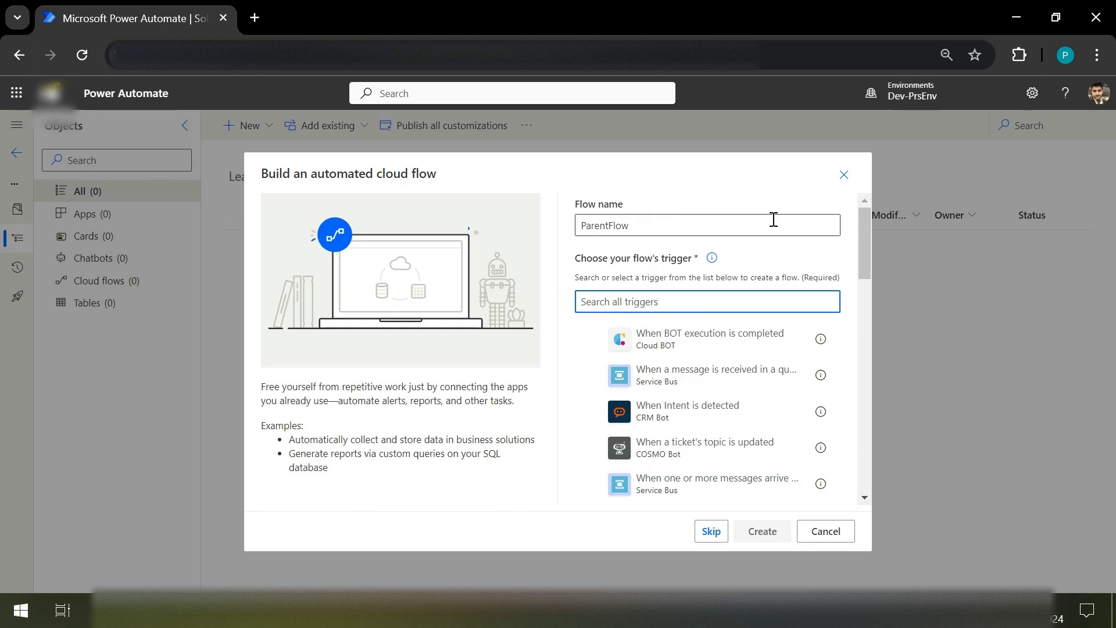
pyautogui.scroll(-5, 754, 420)
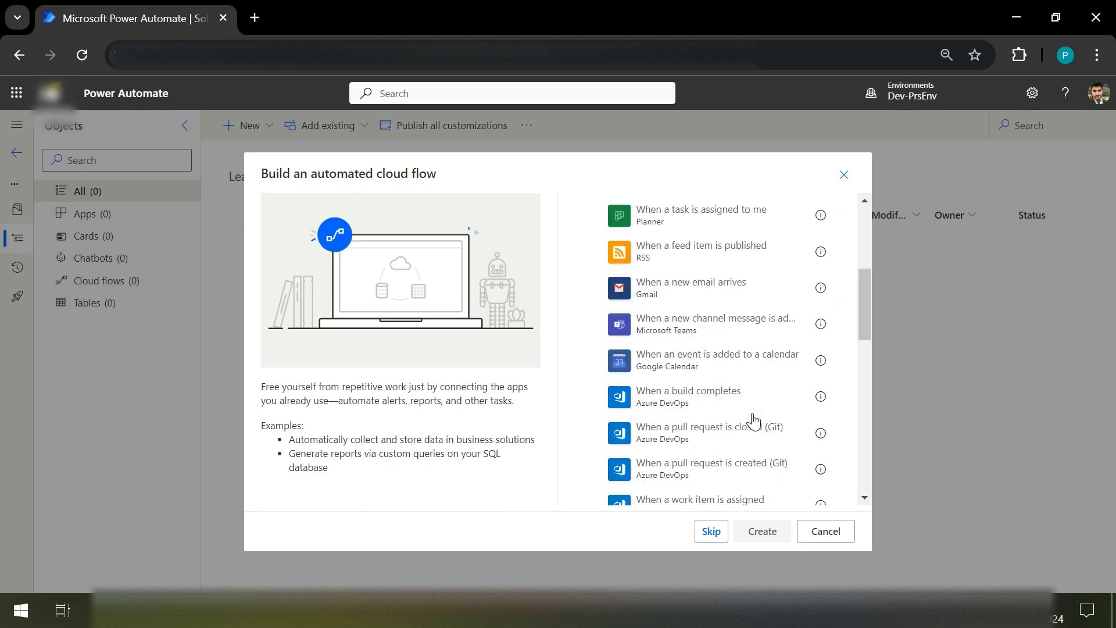
pyautogui.scroll(-6, 754, 421)
pyautogui.scroll(10, 754, 421)
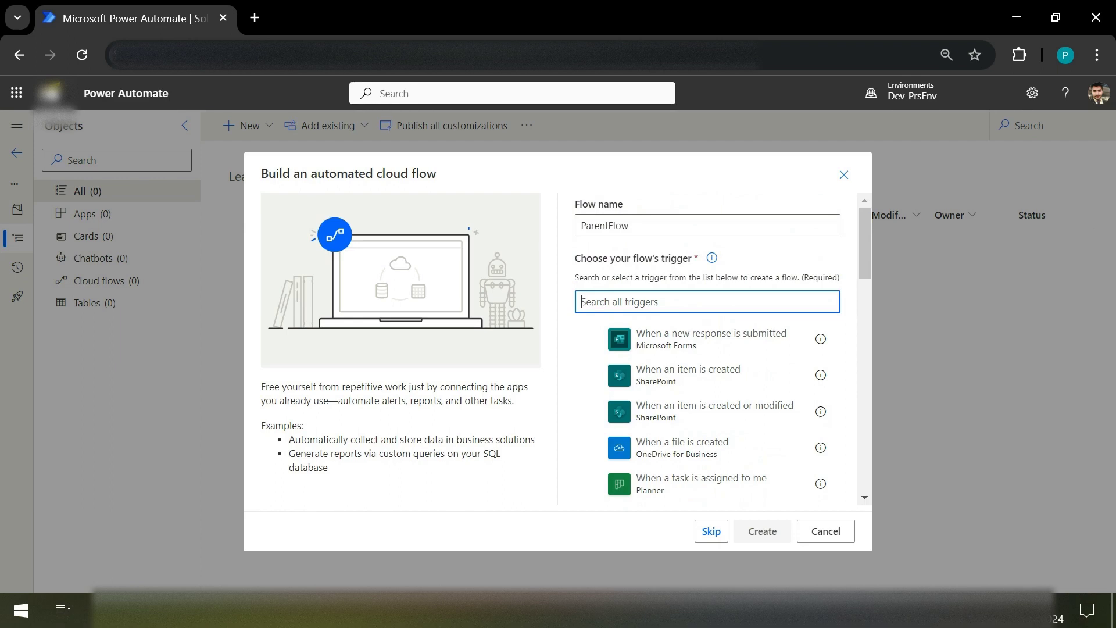
pyautogui.click(711, 531)
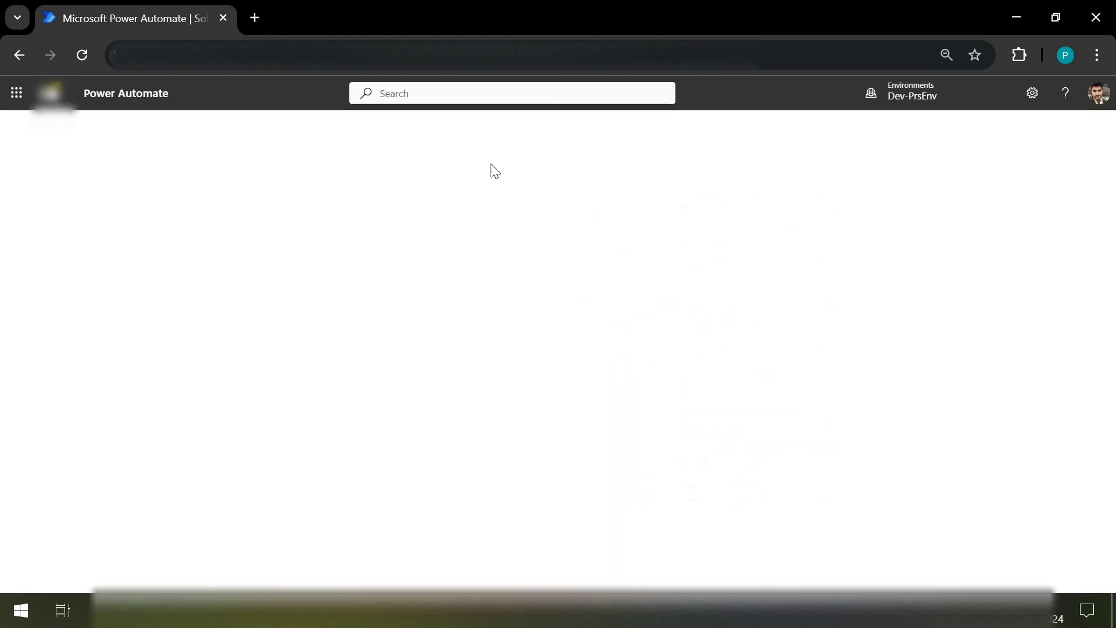
# Step: Duplicate the Power Automate page into a second browser tab
pyautogui.rightClick(121, 15)
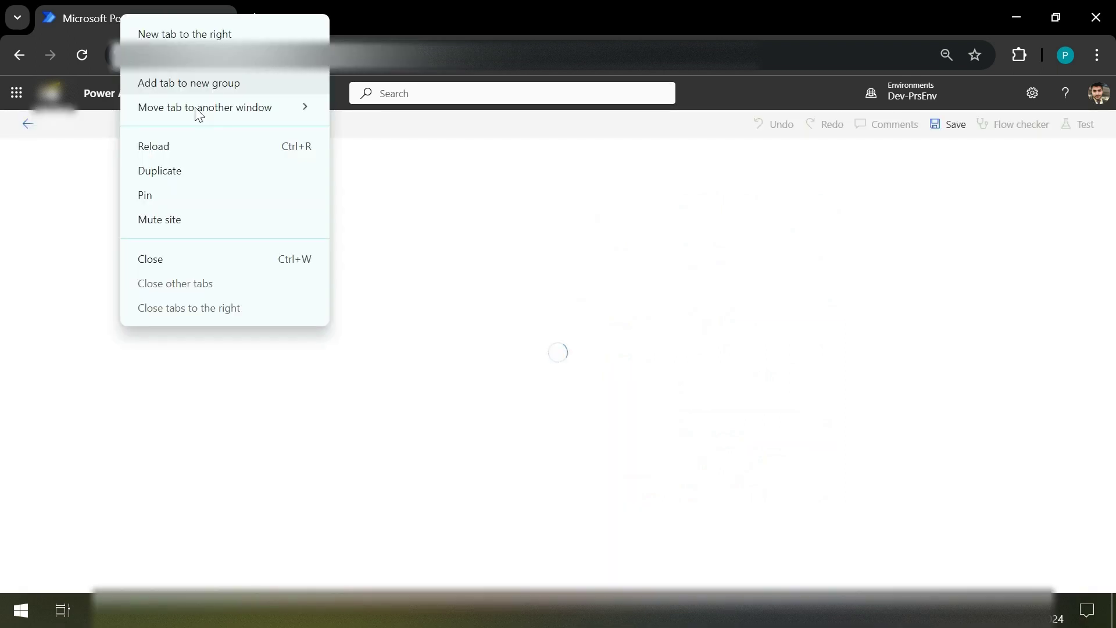
pyautogui.click(181, 171)
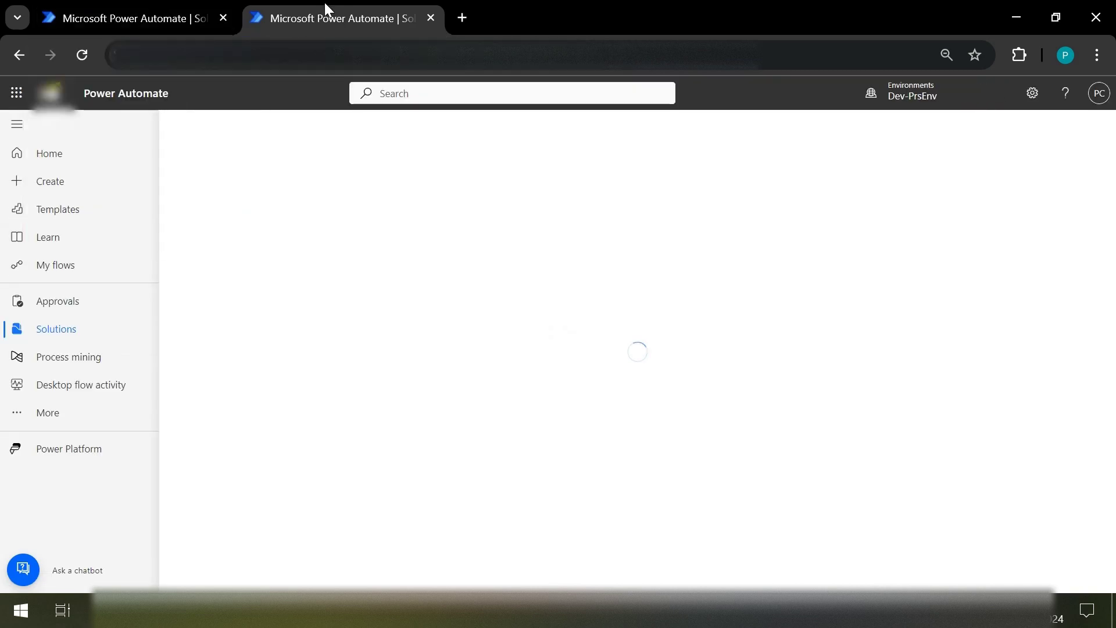
pyautogui.hotkey('ctrl', '1')
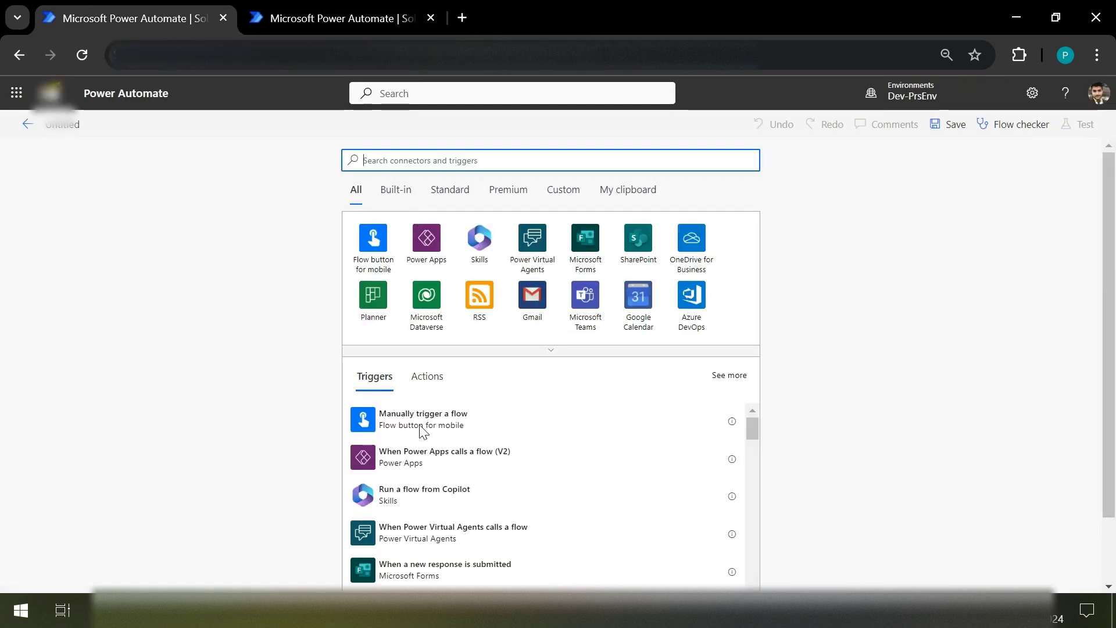
# Step: Add a Manually trigger a flow trigger with a text input Name holding a sample first name
pyautogui.click(421, 426)
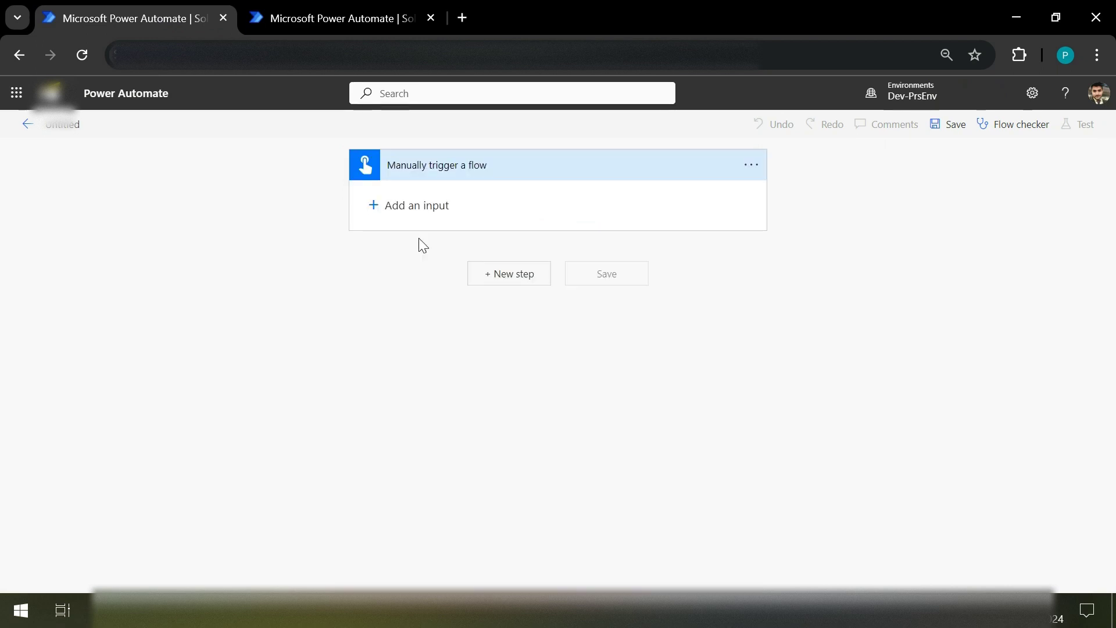
pyautogui.click(417, 205)
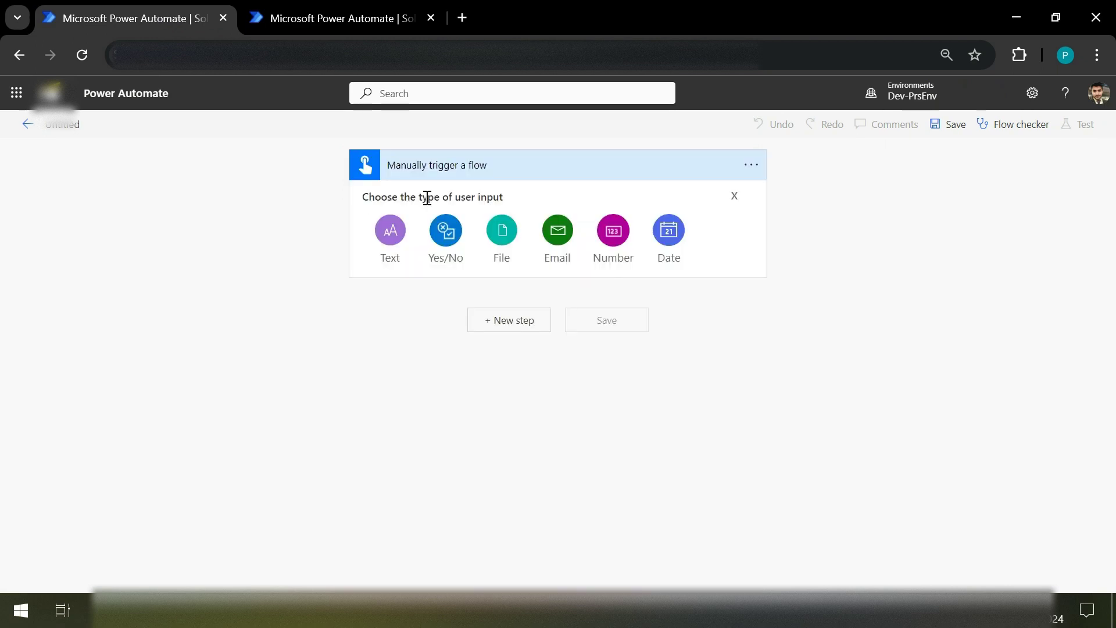
pyautogui.click(391, 233)
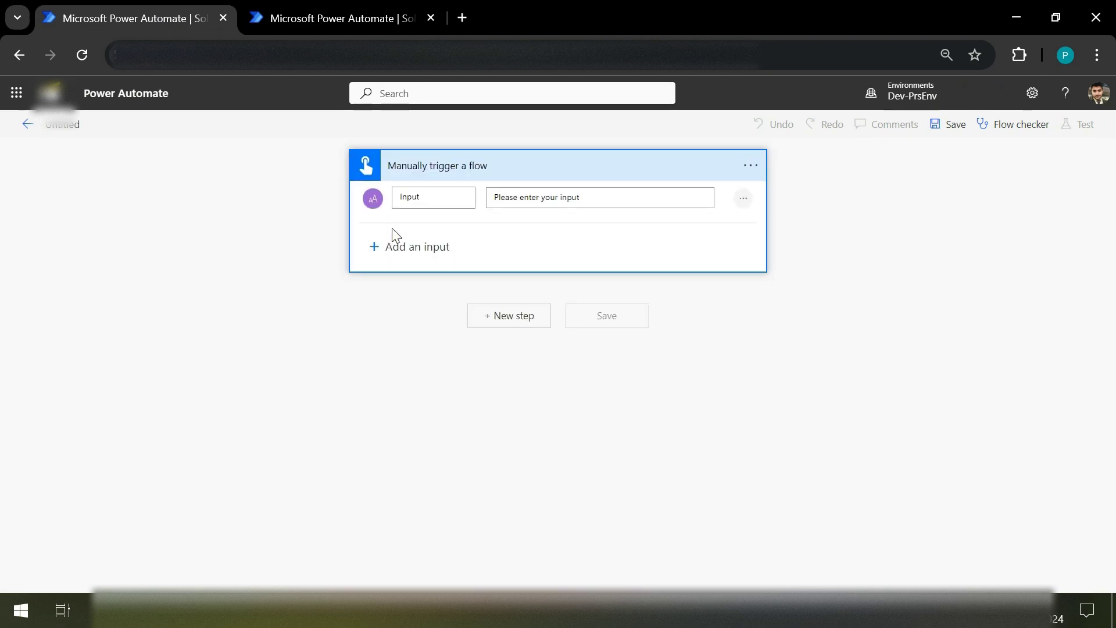
pyautogui.doubleClick(436, 197)
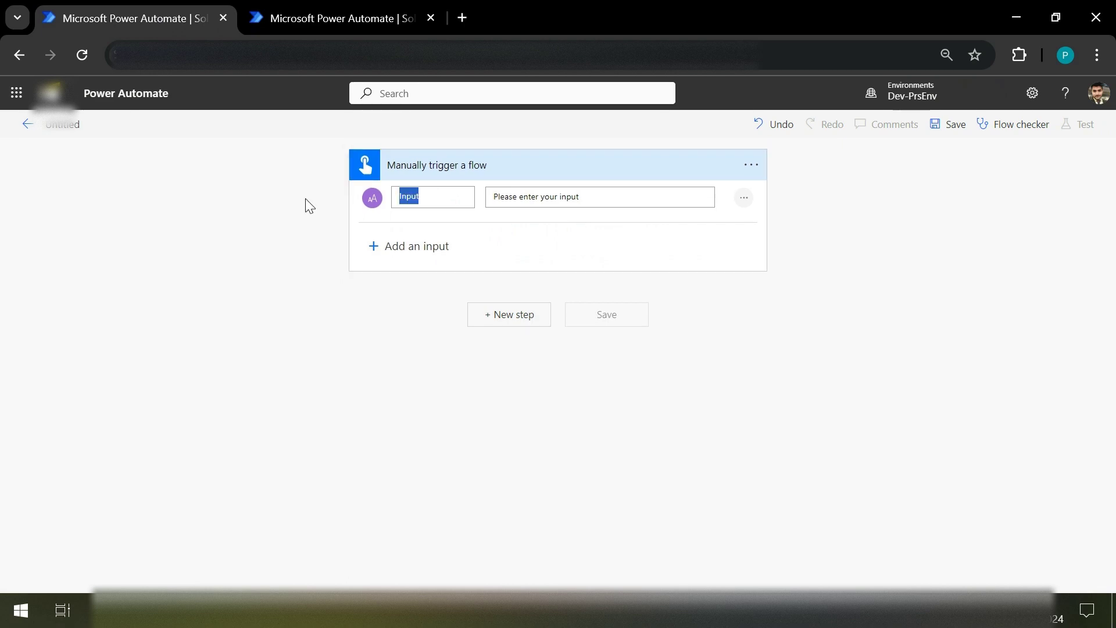
pyautogui.write('Name')
pyautogui.click(554, 191)
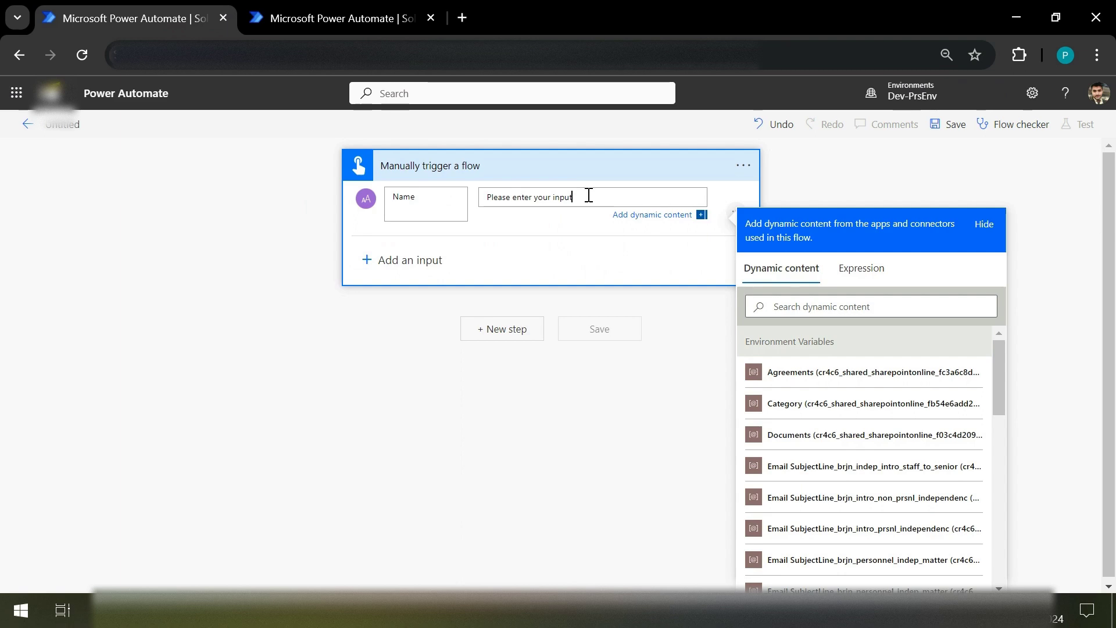
pyautogui.hotkey('ctrl', 'a')
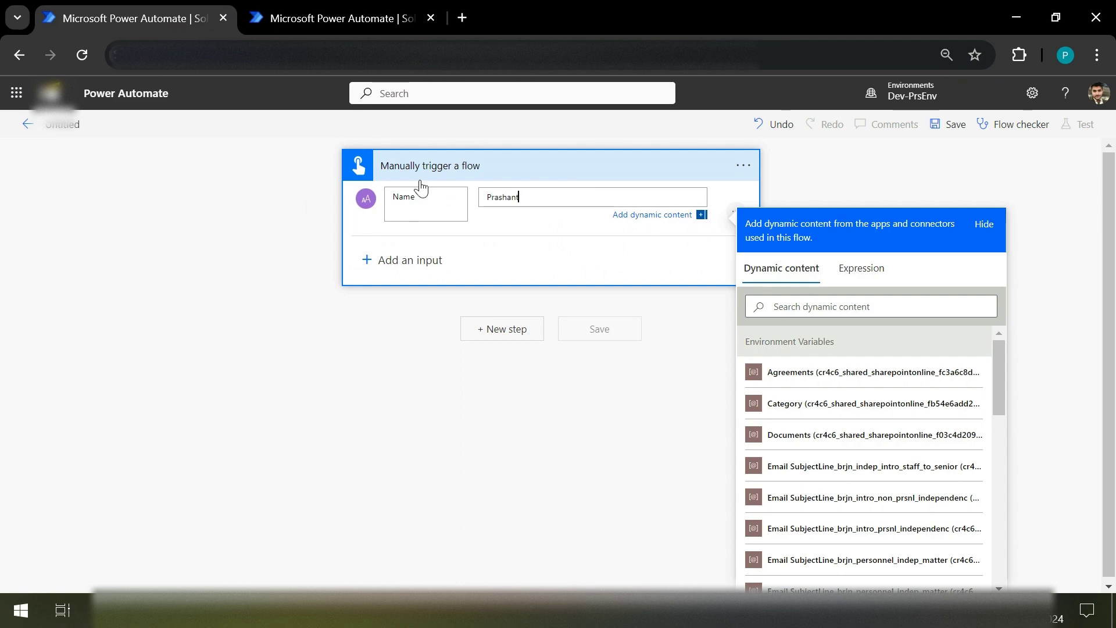
pyautogui.click(489, 174)
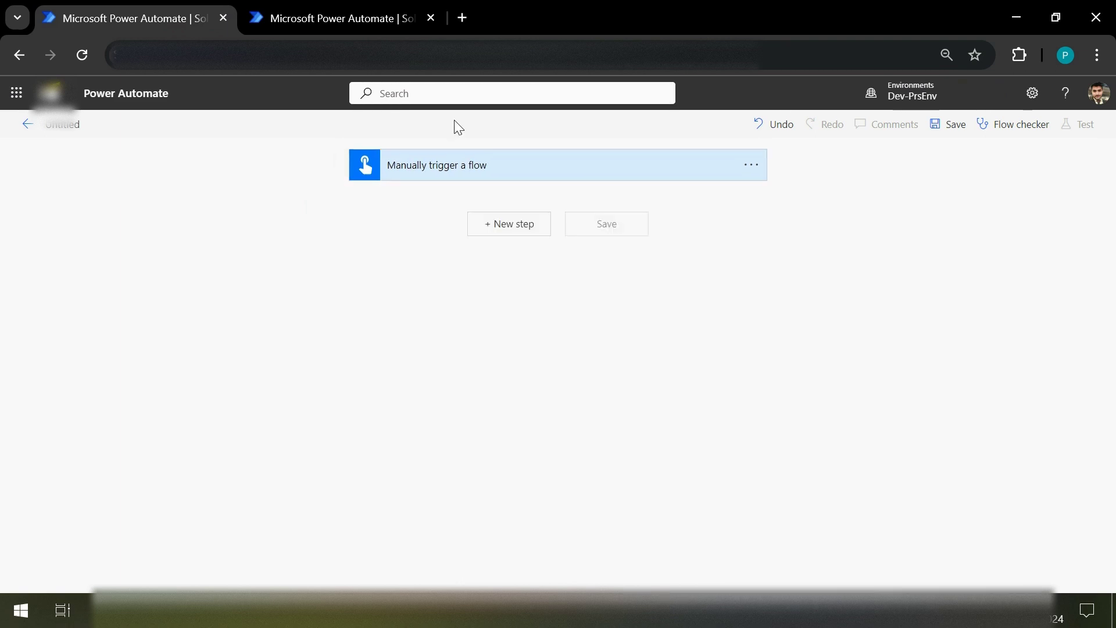
# Step: Open Learning_Solution and start building a new instant cloud flow
pyautogui.click(375, 7)
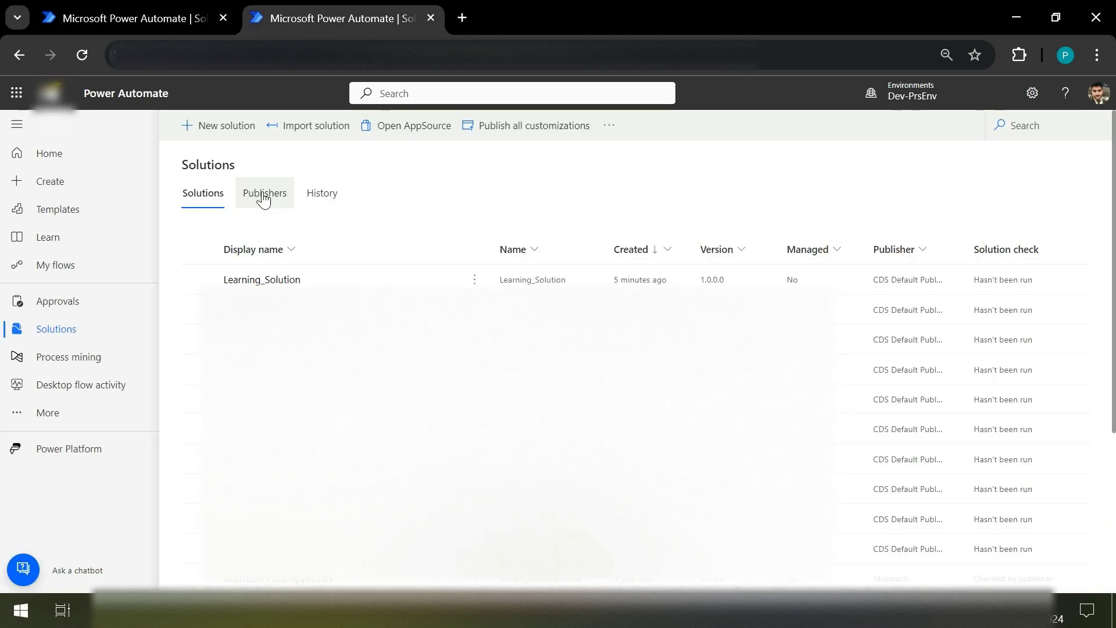
pyautogui.click(262, 279)
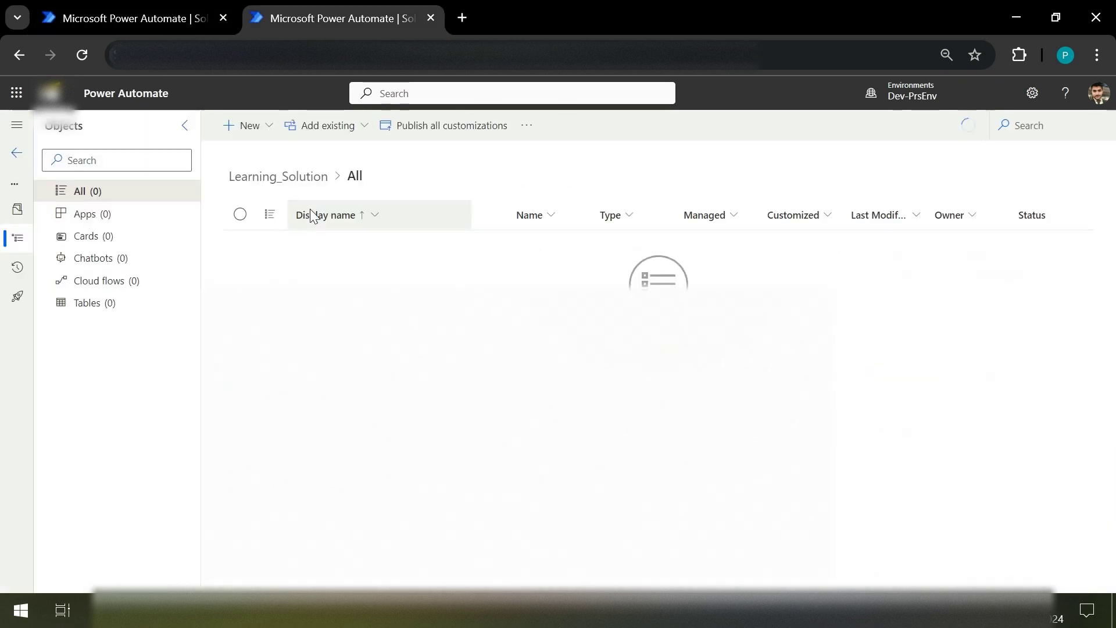
pyautogui.click(250, 125)
pyautogui.moveTo(273, 153)
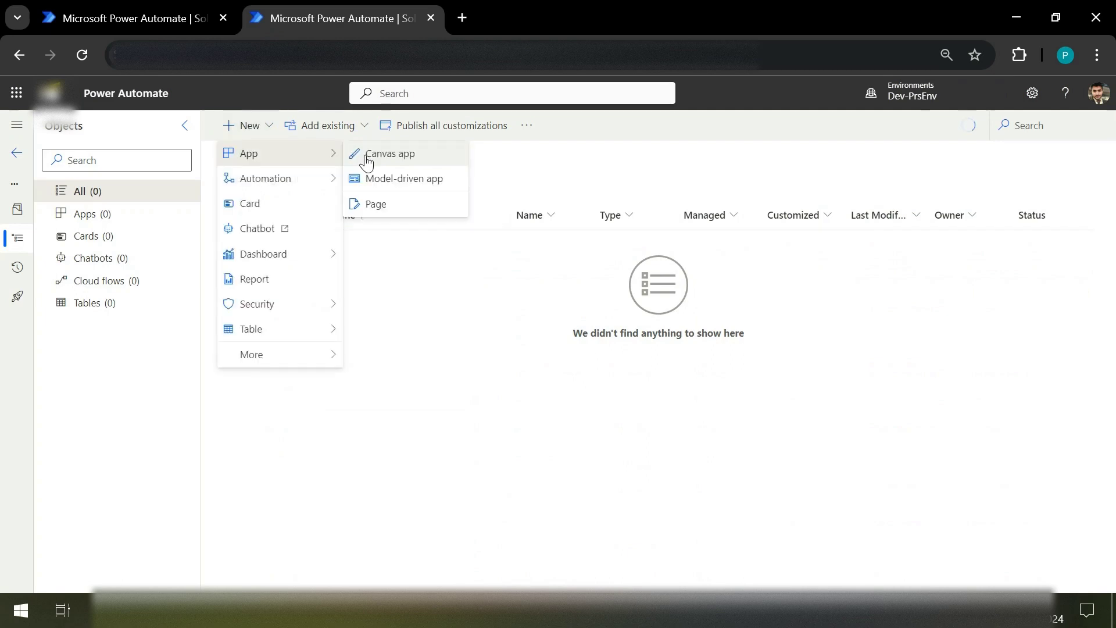
pyautogui.moveTo(302, 178)
pyautogui.moveTo(447, 182)
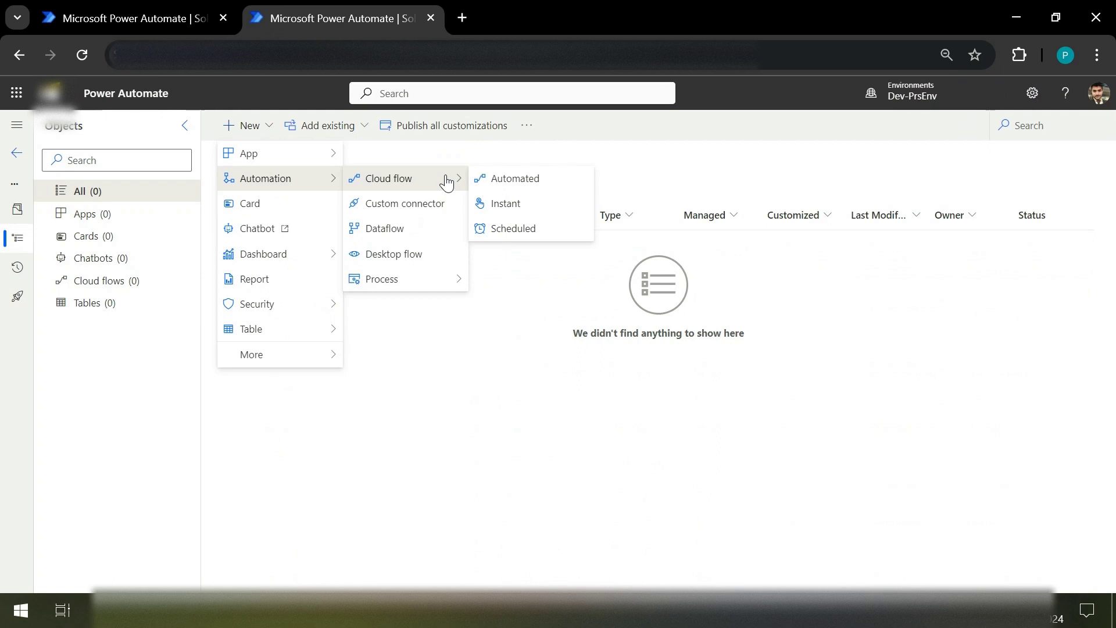
pyautogui.click(530, 214)
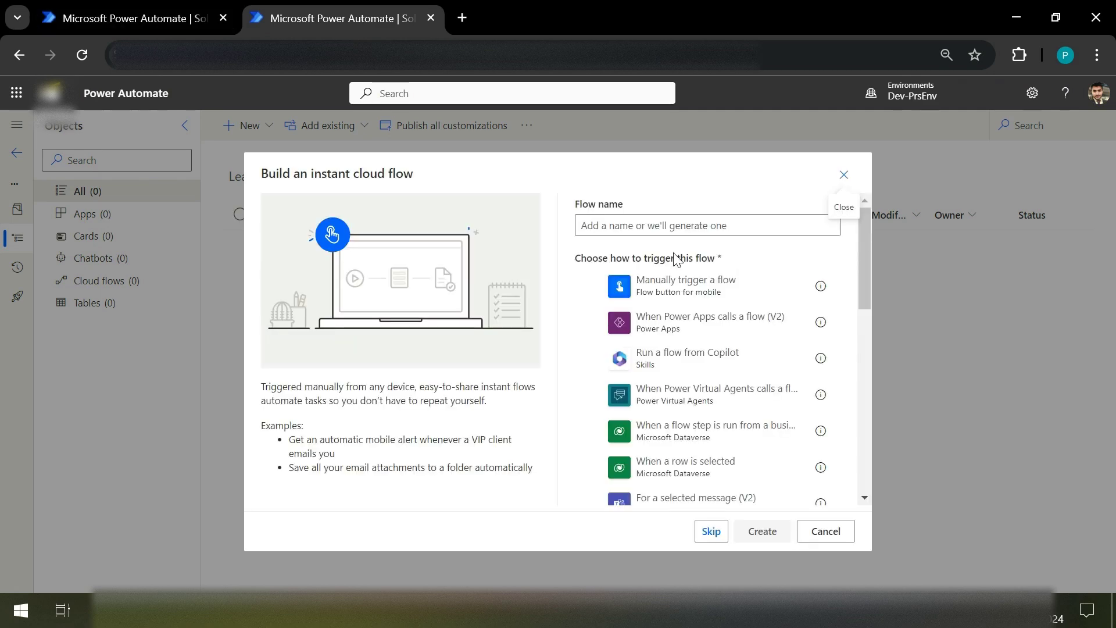
# Step: Name it ChildFlow, choose Manually trigger a flow, and create it
pyautogui.click(702, 224)
pyautogui.write('Chiu')
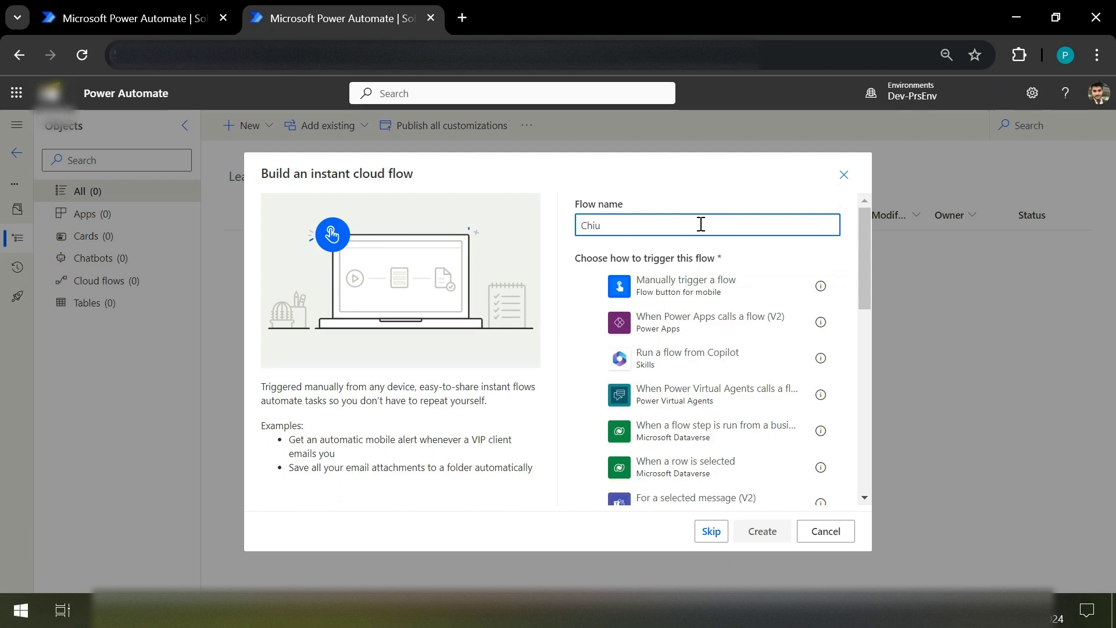
pyautogui.press('BackSpace')
pyautogui.write('ldFlow')
pyautogui.click(727, 283)
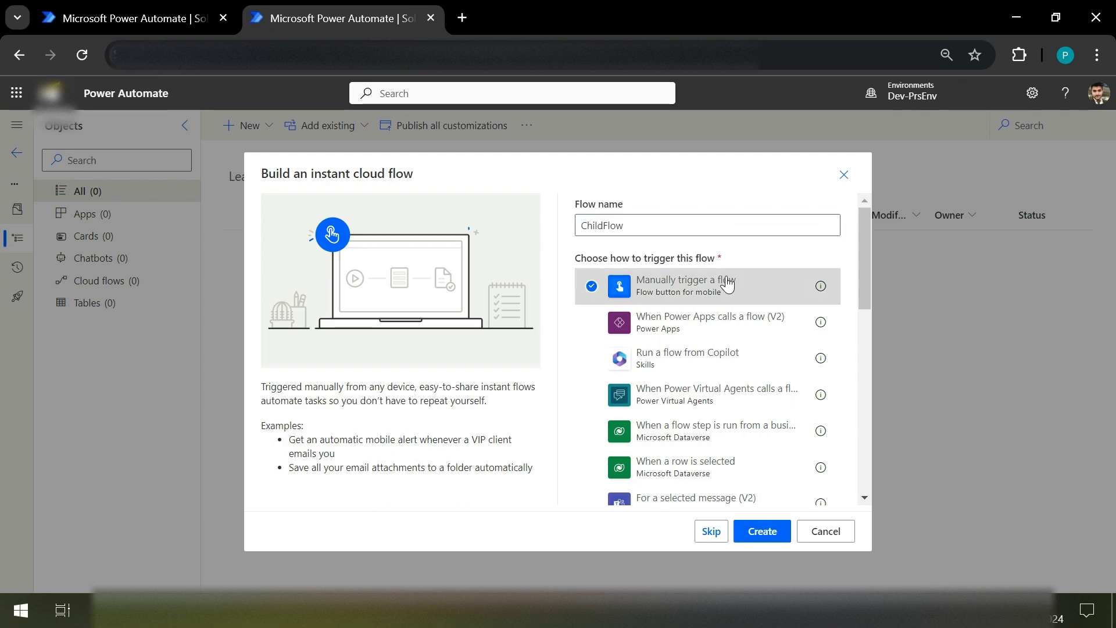
pyautogui.click(764, 530)
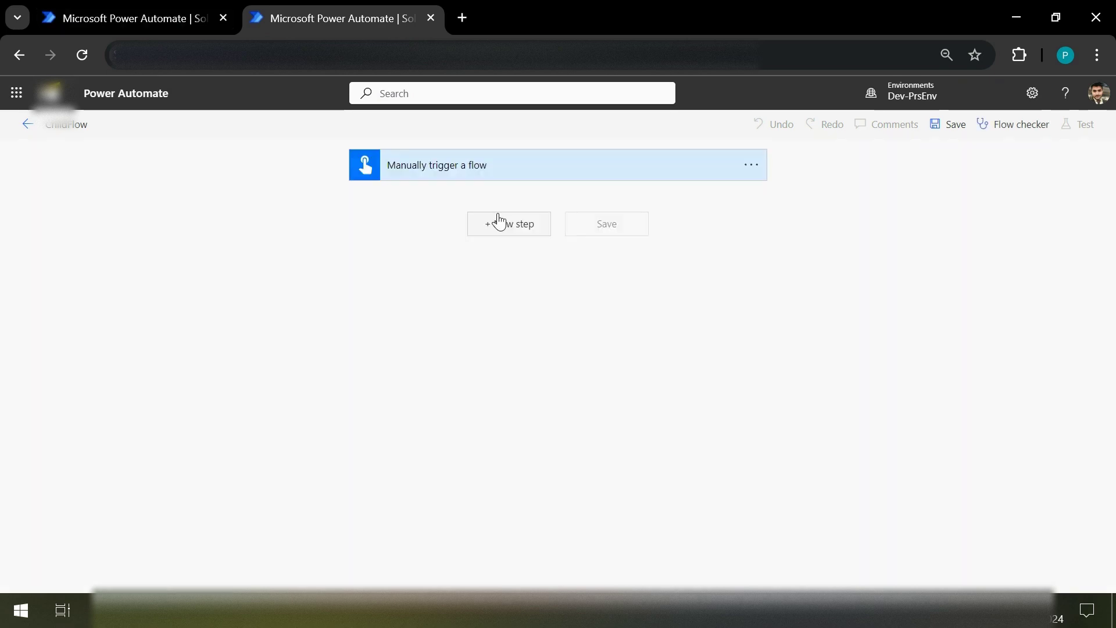
# Step: Add an Initialize variable step after ChildFlow's trigger using the 'init' search
pyautogui.click(512, 233)
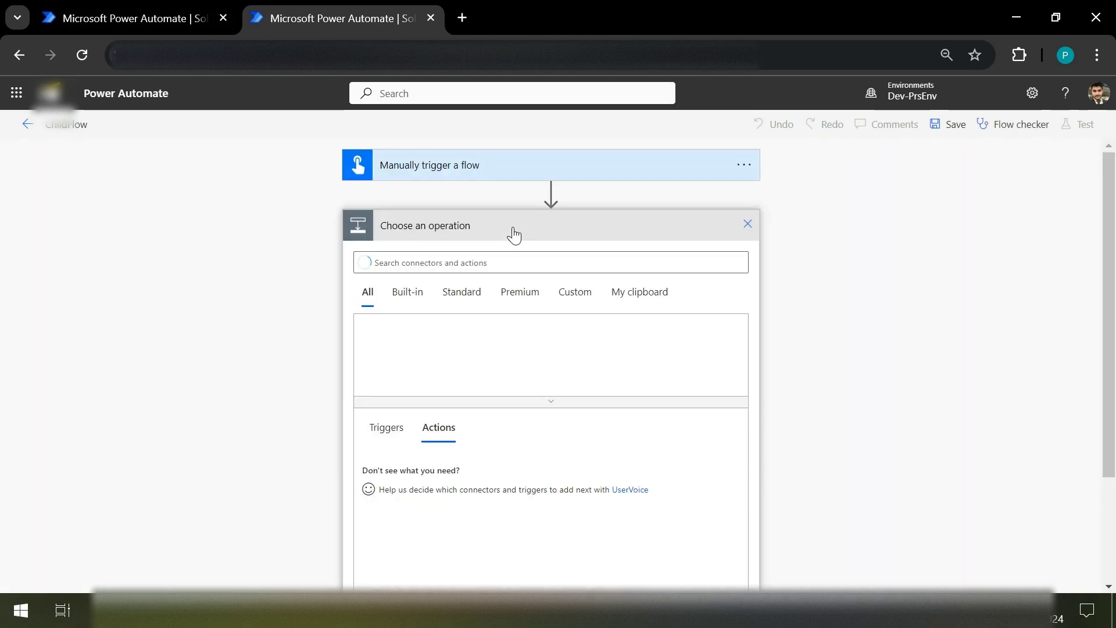
pyautogui.click(527, 264)
pyautogui.write('init')
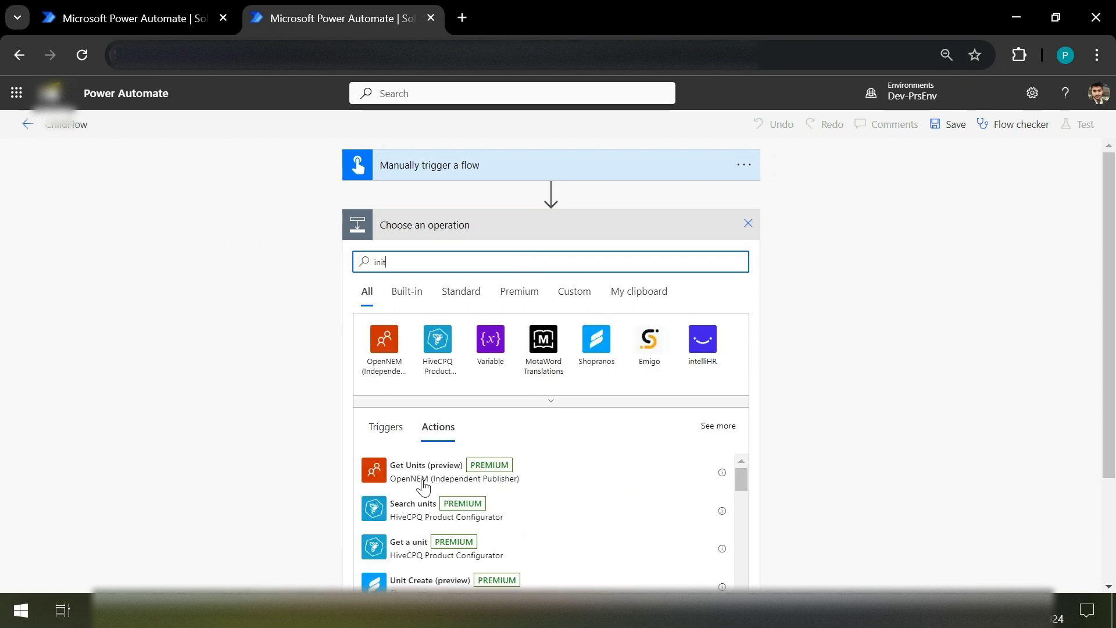
pyautogui.click(498, 347)
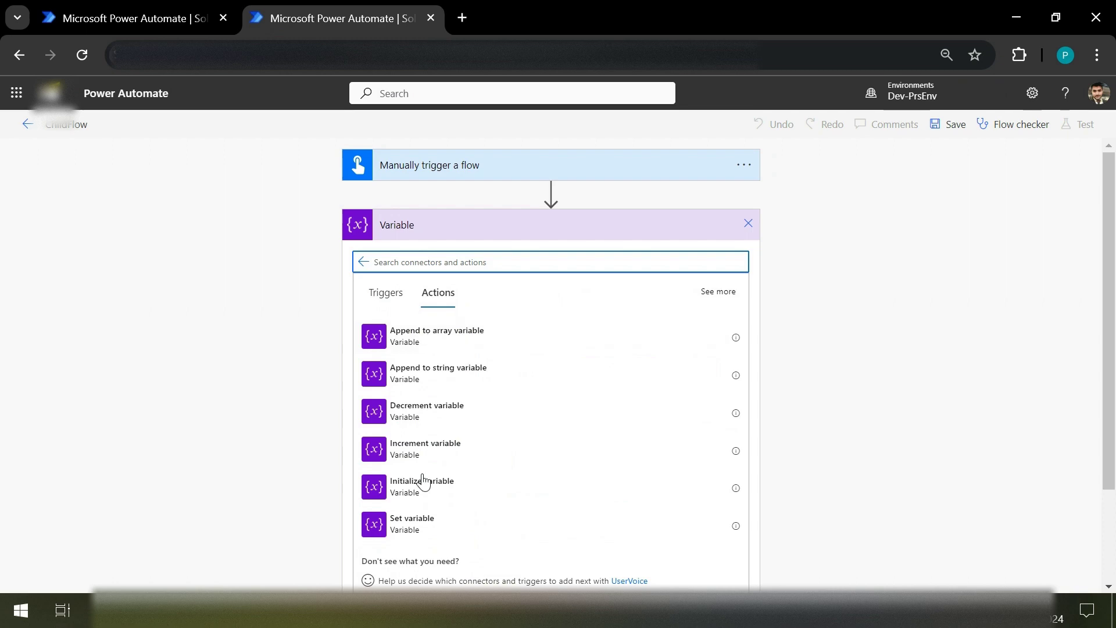
pyautogui.click(440, 497)
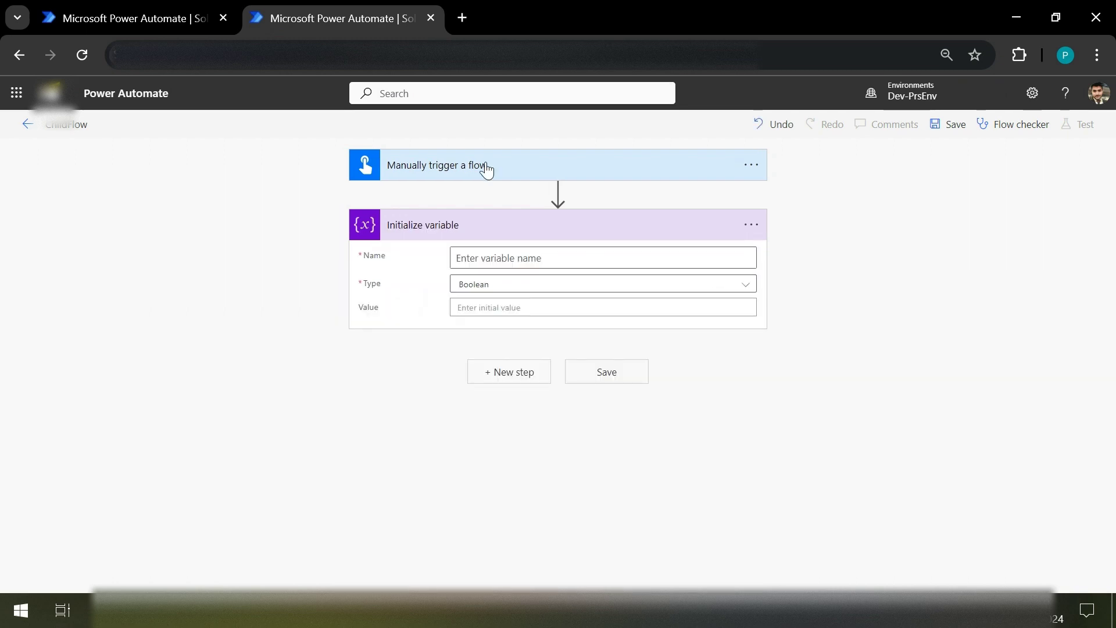
# Step: Add a text input to the trigger and edit its title
pyautogui.click(486, 168)
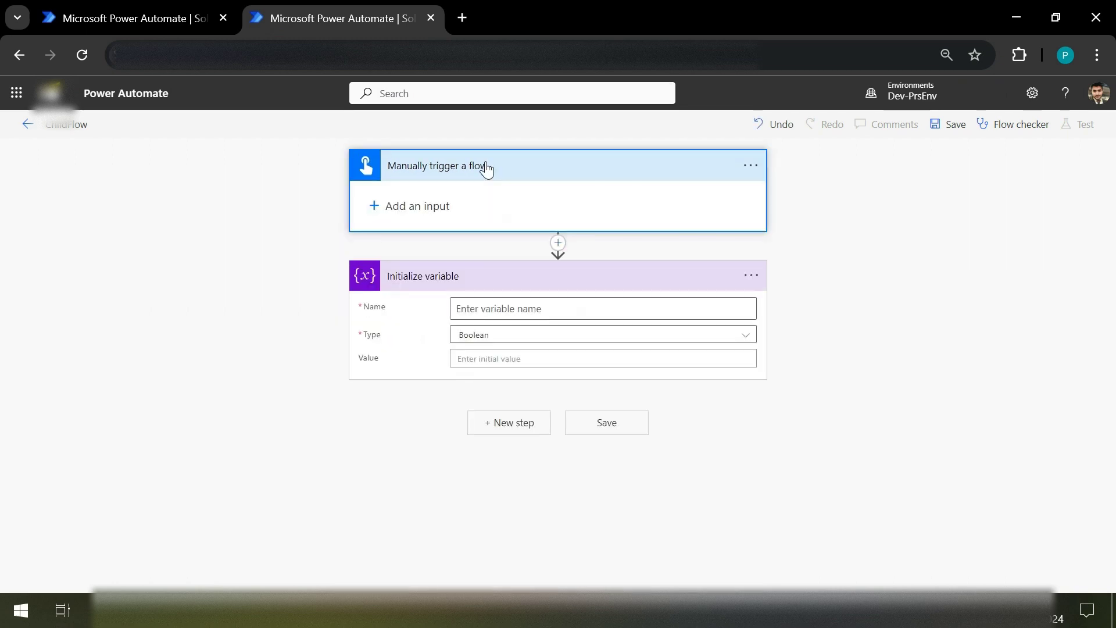
pyautogui.click(428, 208)
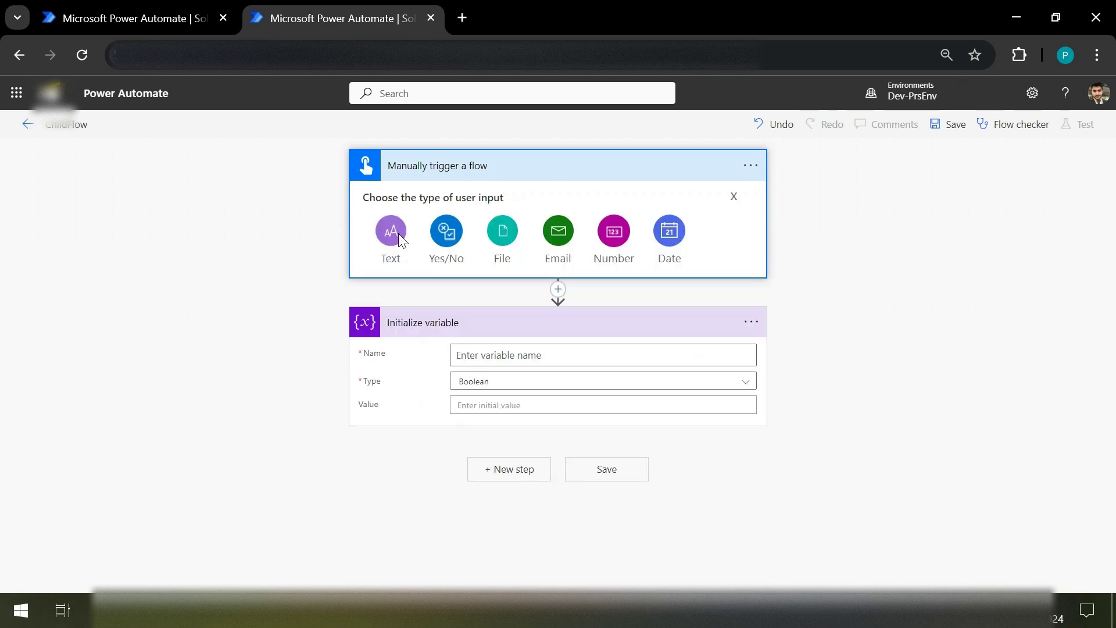
pyautogui.click(399, 232)
pyautogui.click(431, 201)
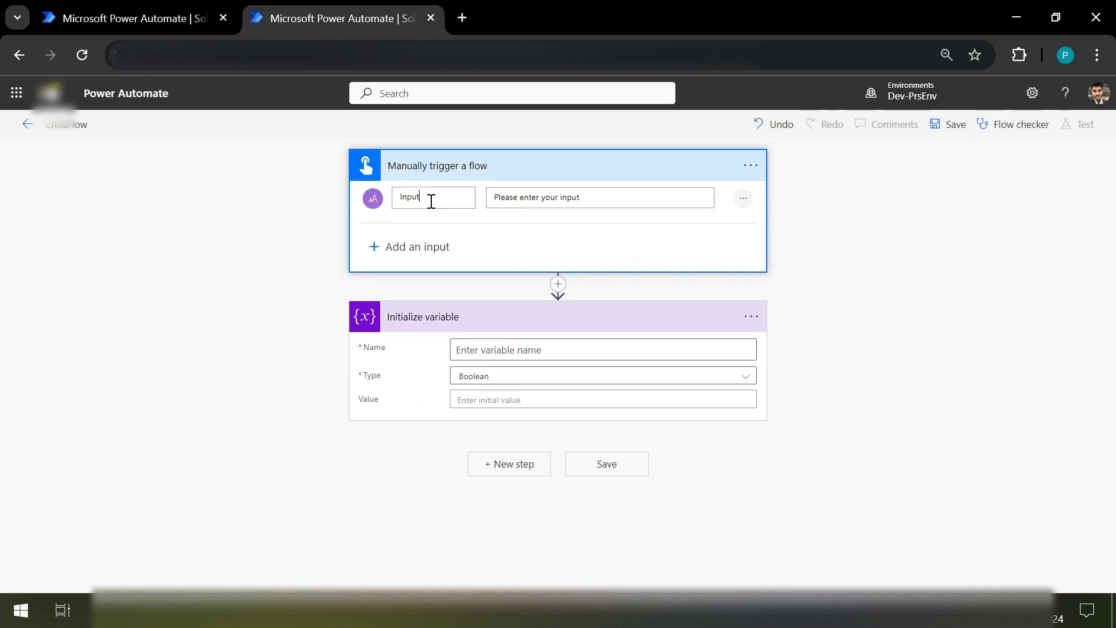
pyautogui.moveTo(431, 202); pyautogui.dragTo(395, 200)
pyautogui.write('Name')
pyautogui.click(537, 201)
pyautogui.moveTo(428, 198); pyautogui.dragTo(358, 199)
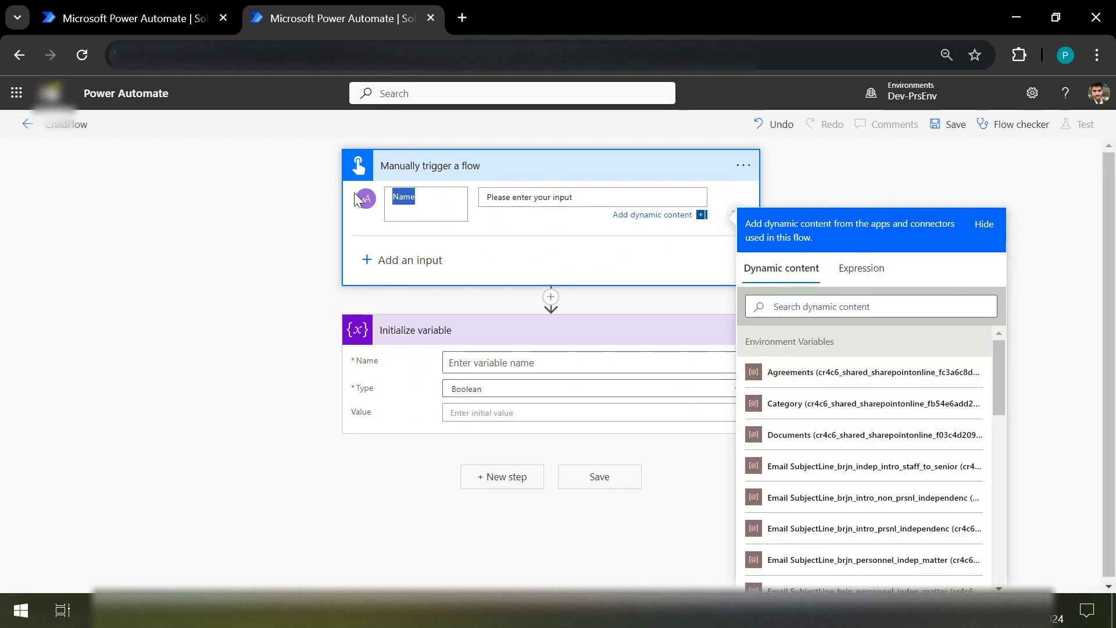
pyautogui.press('BackSpace')
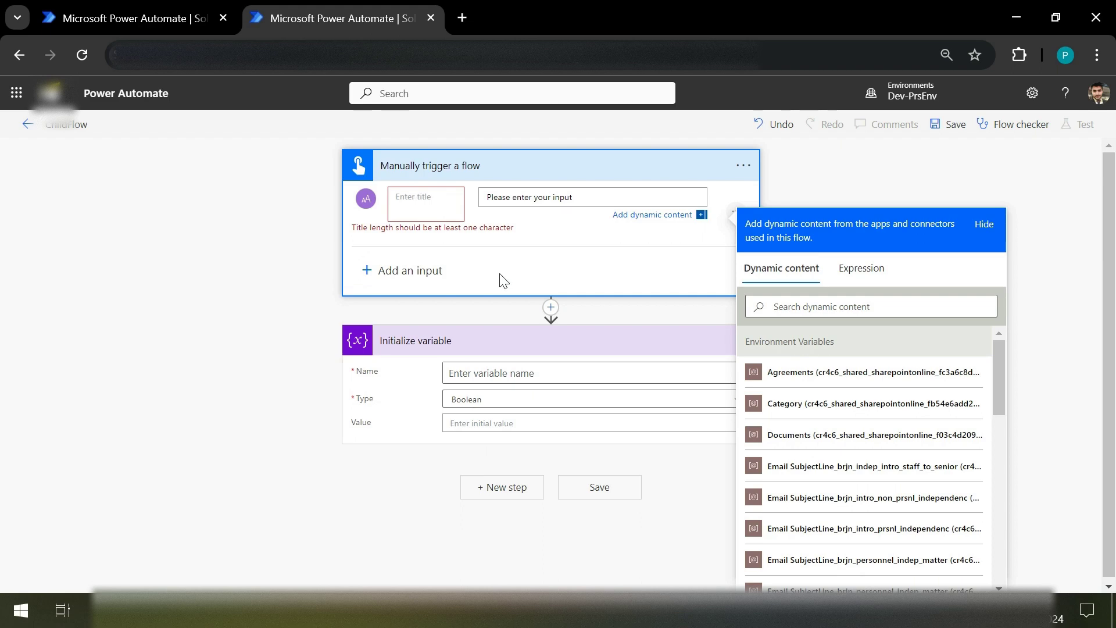
pyautogui.click(503, 280)
# Step: Delete the Name text input from ChildFlow's trigger
pyautogui.click(623, 167)
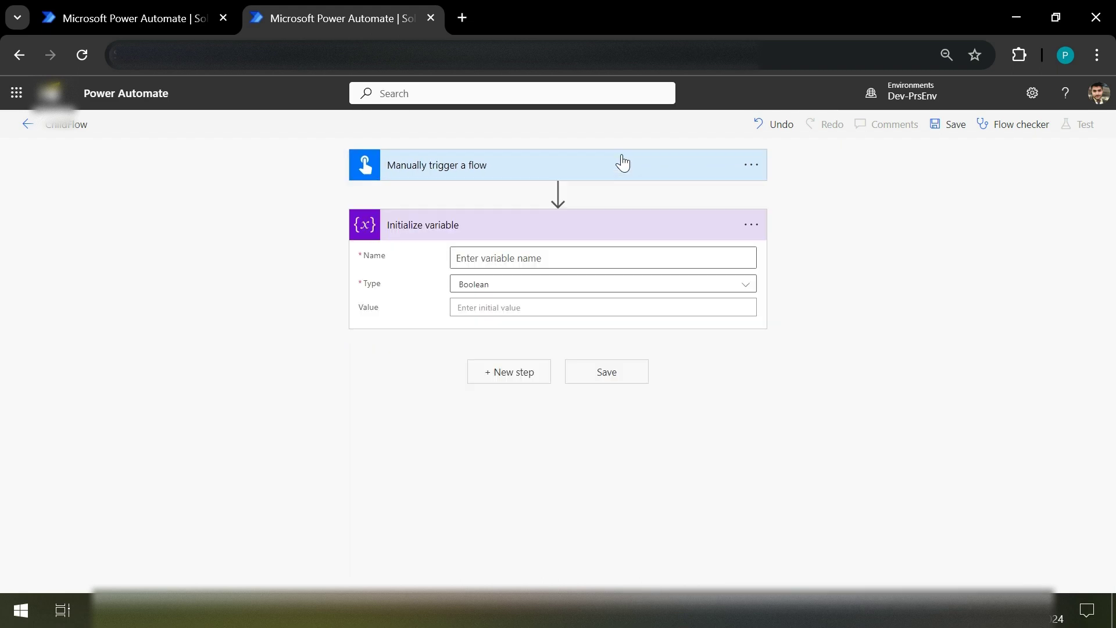
pyautogui.click(623, 164)
pyautogui.click(743, 200)
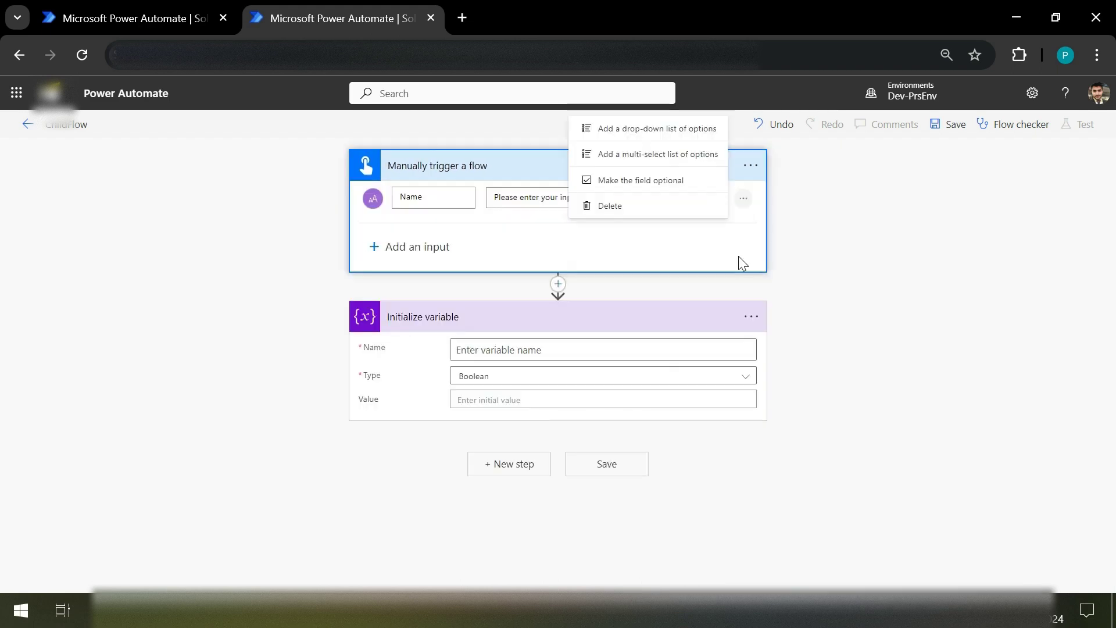
pyautogui.click(616, 204)
pyautogui.click(563, 168)
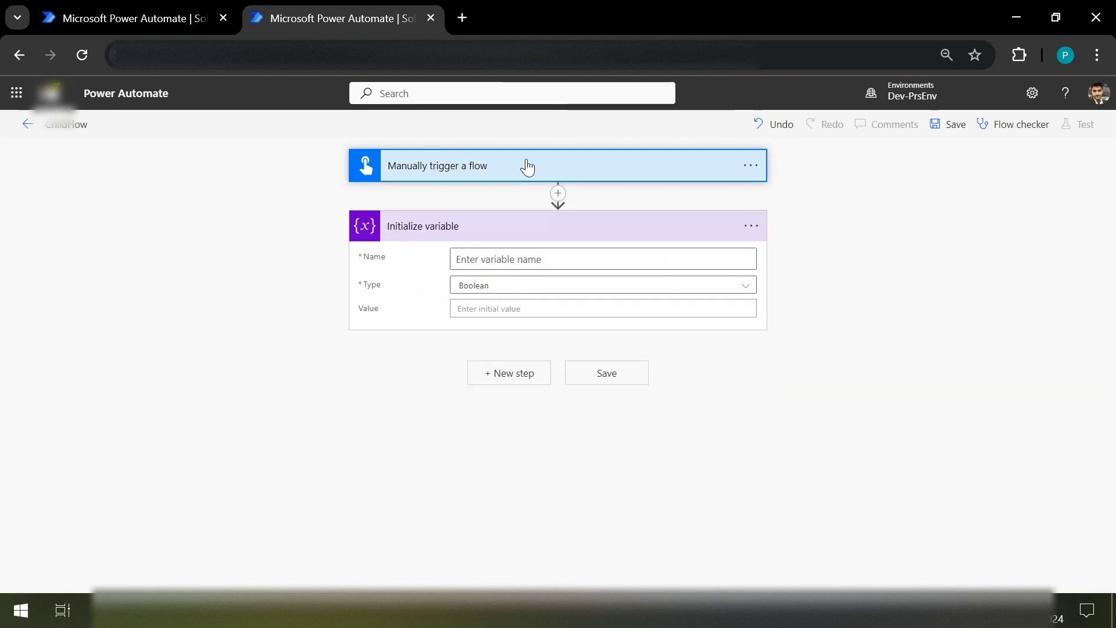
# Step: Set the variable to LastName, type String, with a sample surname as its value
pyautogui.click(521, 258)
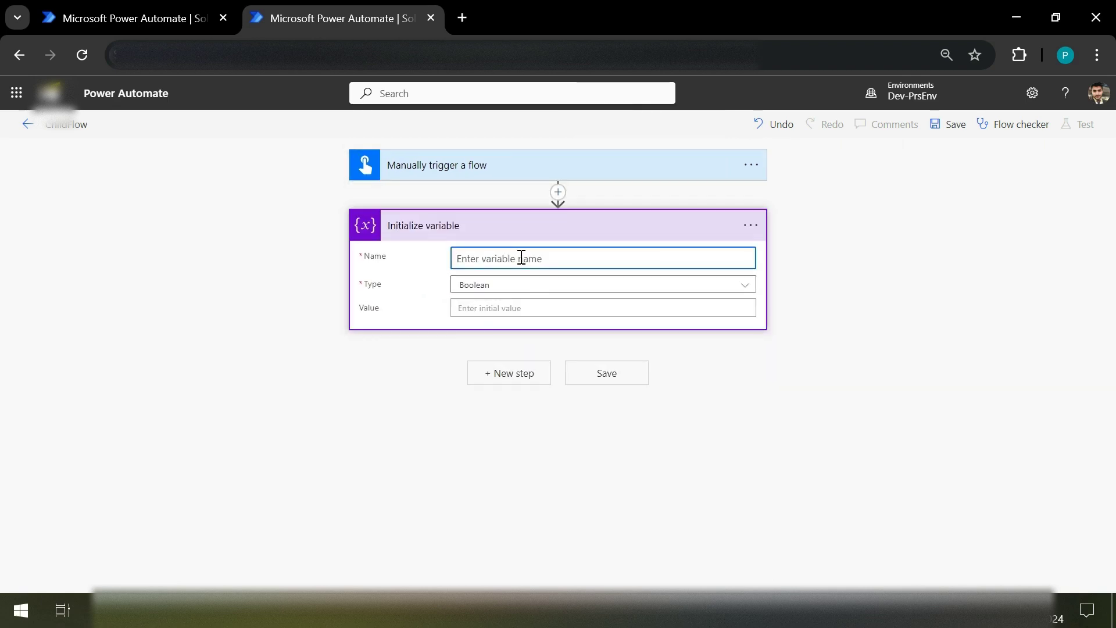
pyautogui.write('Last')
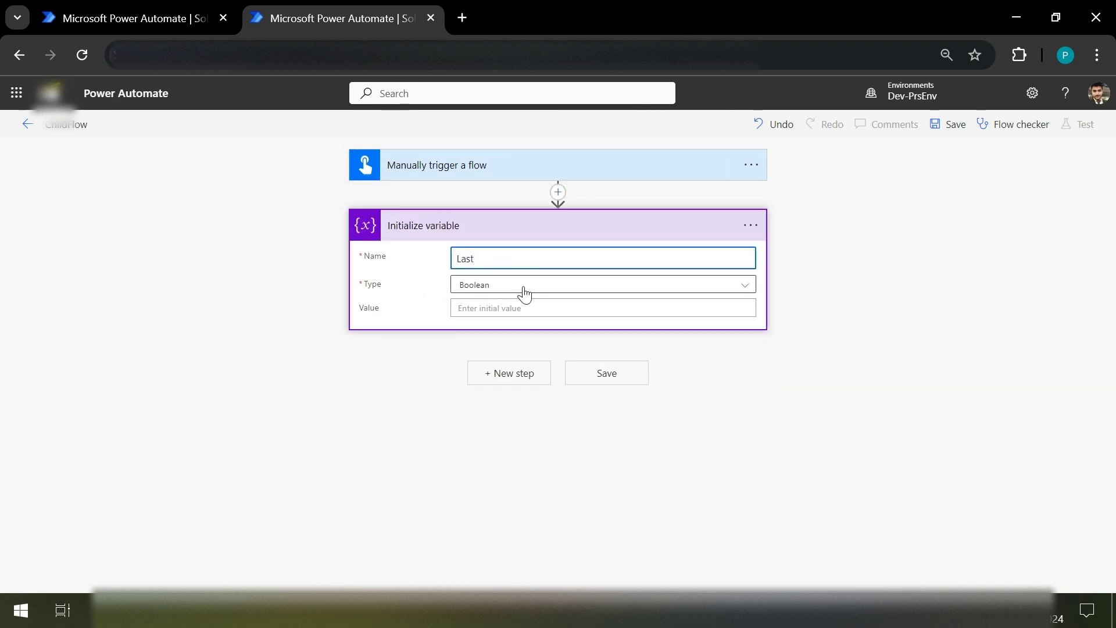
pyautogui.write('Name')
pyautogui.click(492, 292)
pyautogui.click(492, 289)
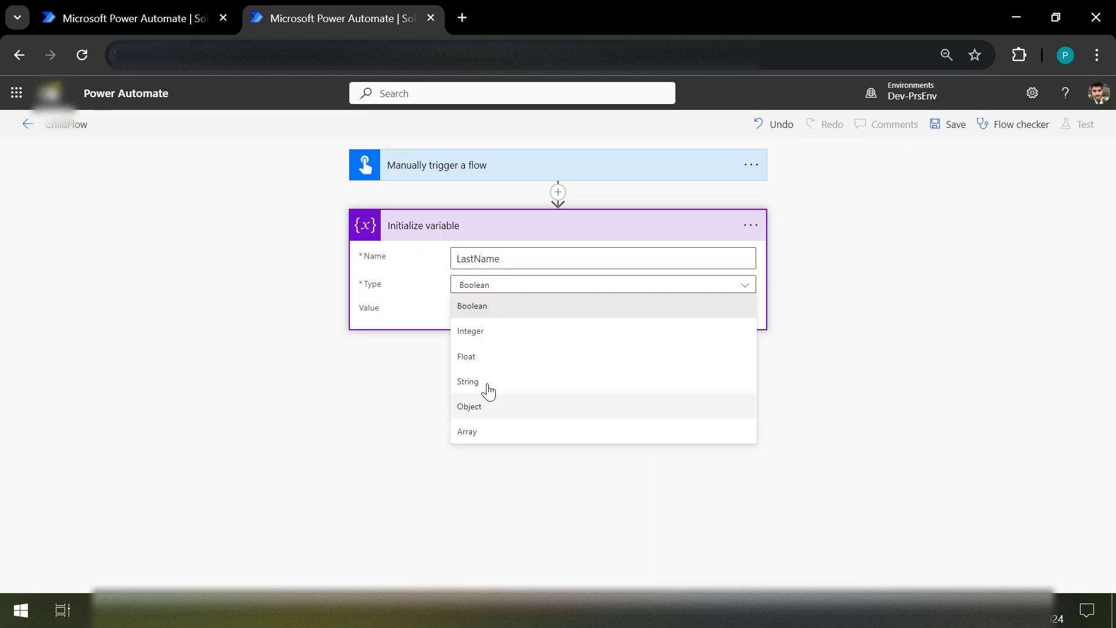
pyautogui.click(492, 383)
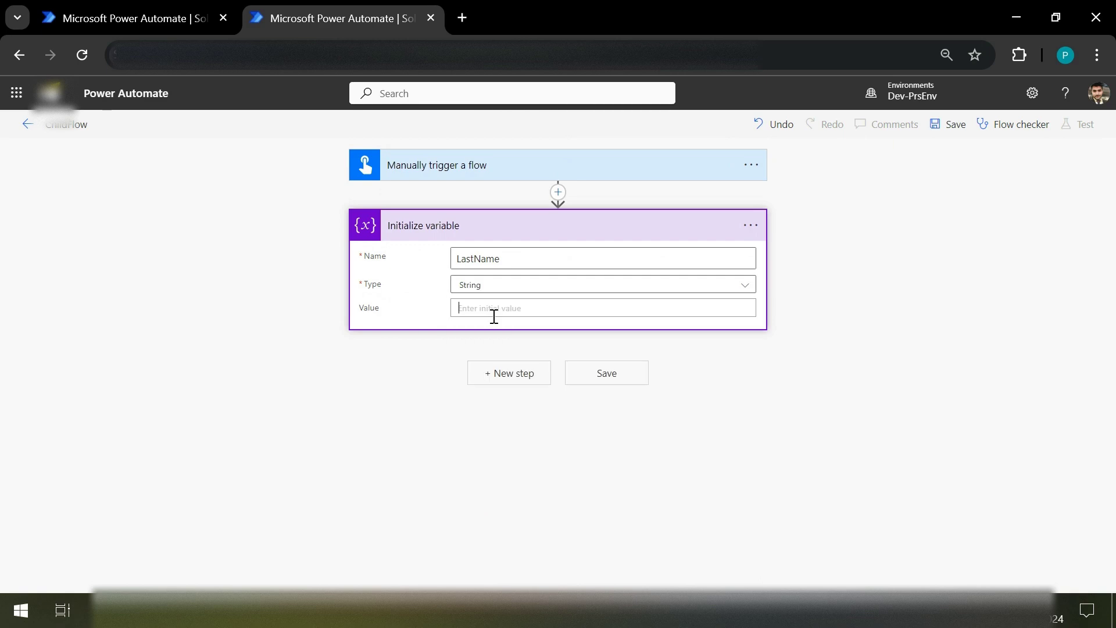
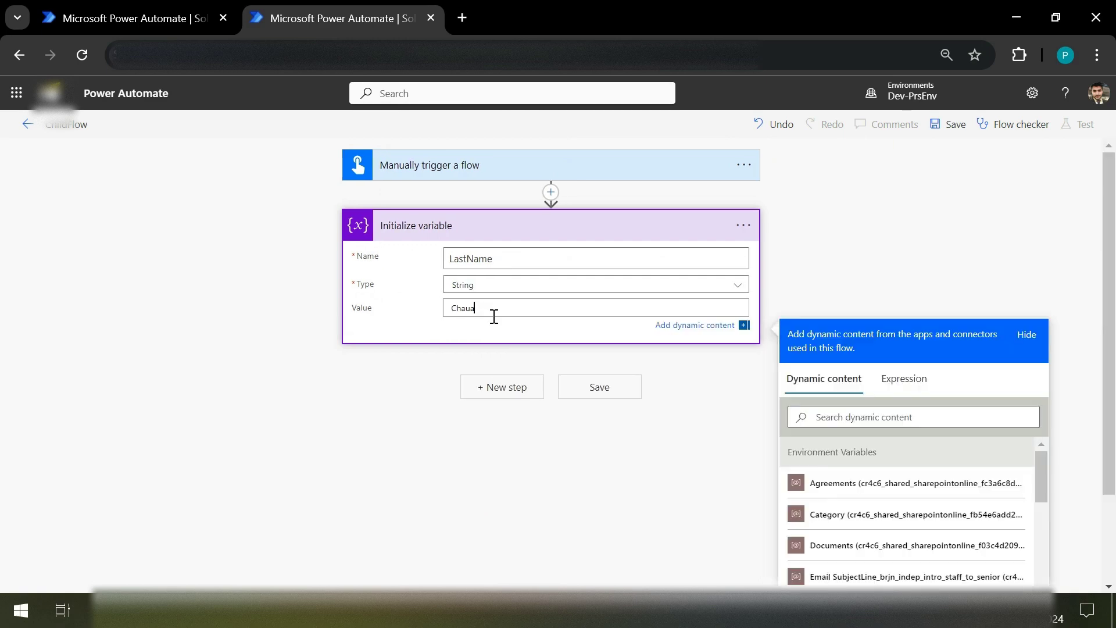
pyautogui.click(525, 227)
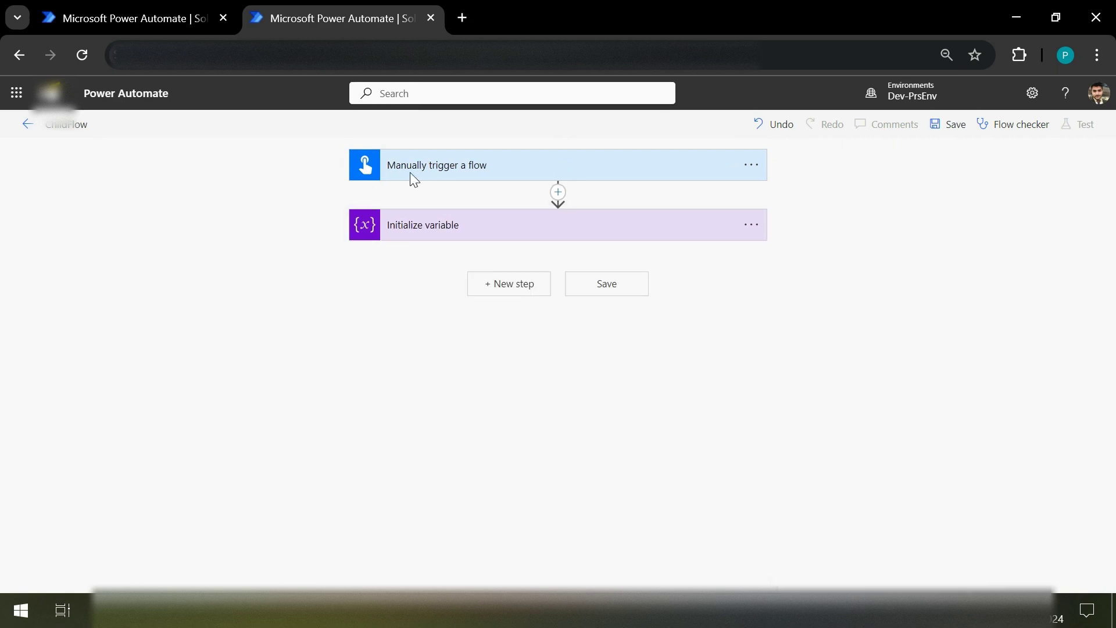
pyautogui.click(98, 7)
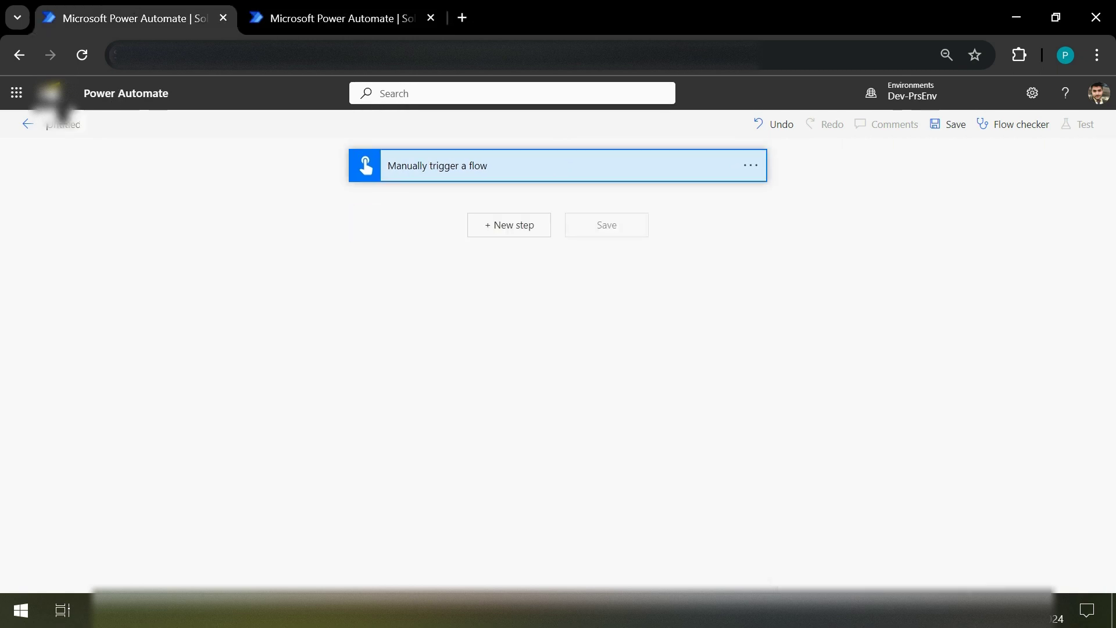
# Step: Name the parent flow ParentFLow, save ChildFlow, and return to ParentFLow
pyautogui.write('ParentFLow')
pyautogui.click(331, 8)
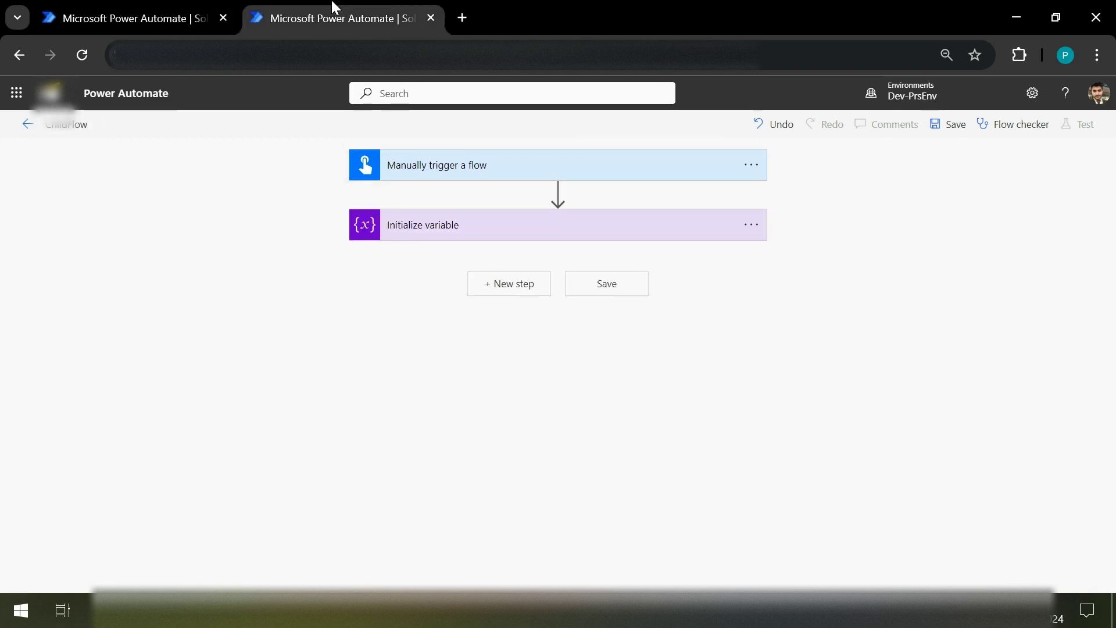
pyautogui.click(952, 130)
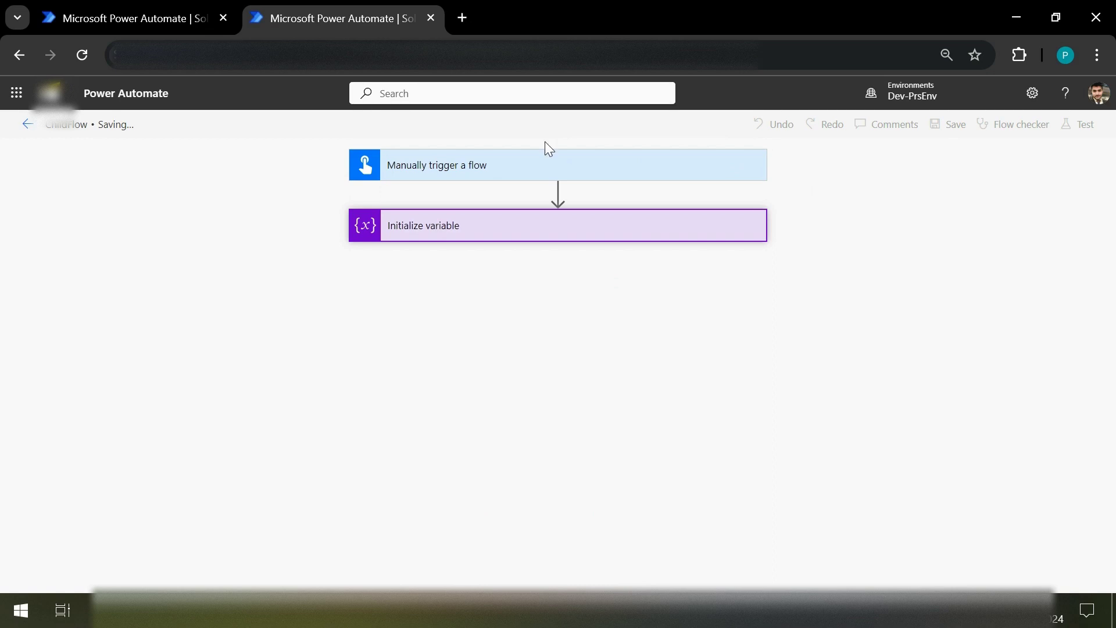
pyautogui.click(138, 7)
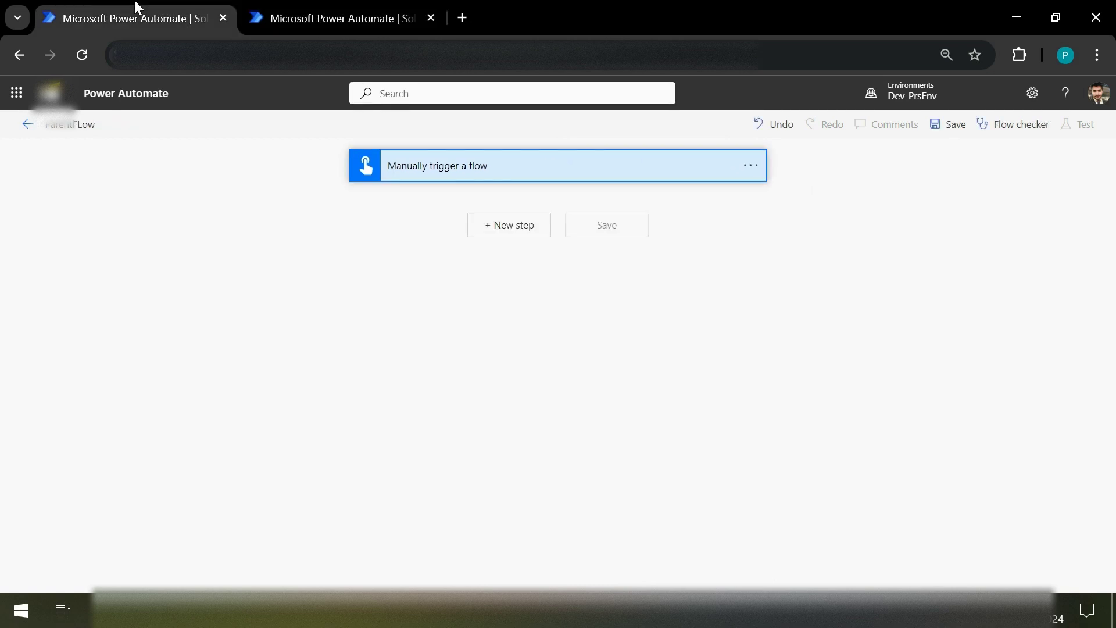
# Step: Add an Initialize variable step to ParentFLow
pyautogui.click(535, 238)
pyautogui.click(518, 264)
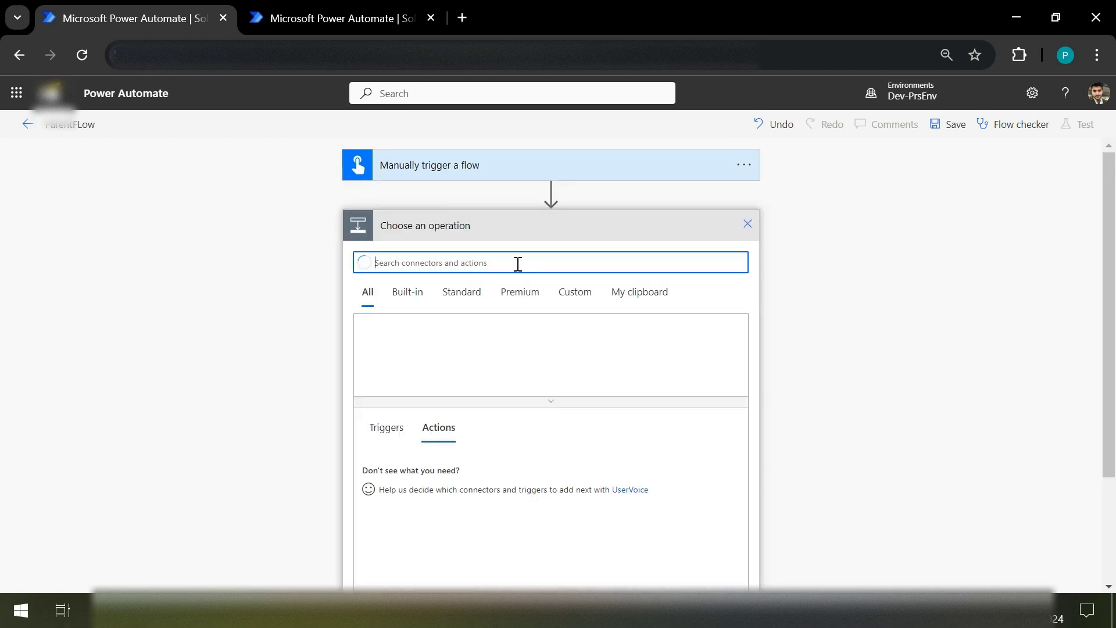
pyautogui.write('init')
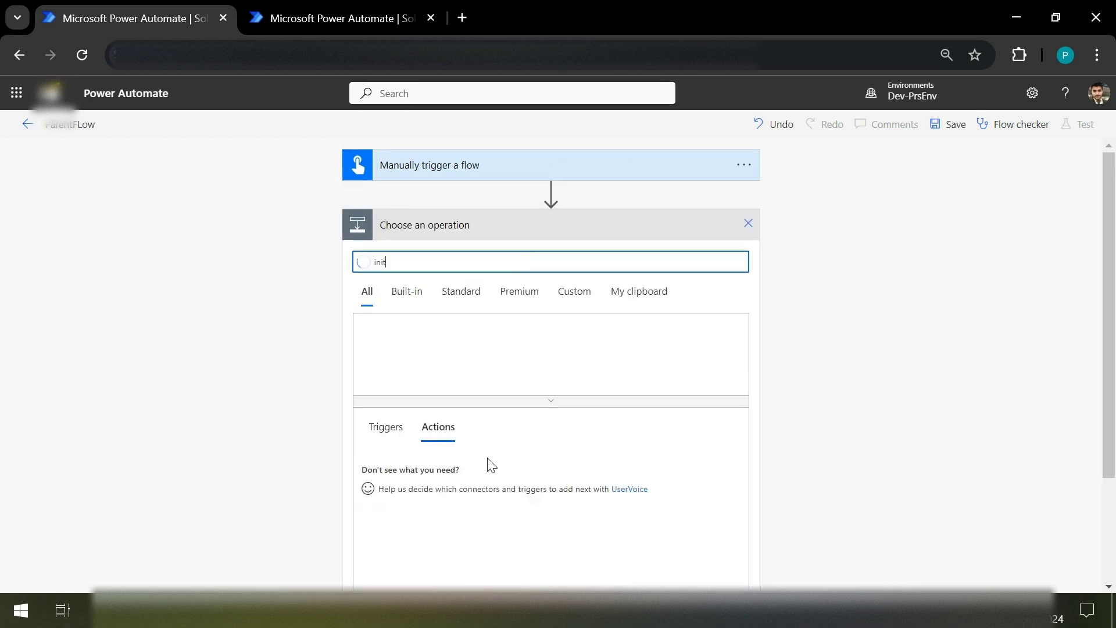
pyautogui.scroll(-2, 482, 520)
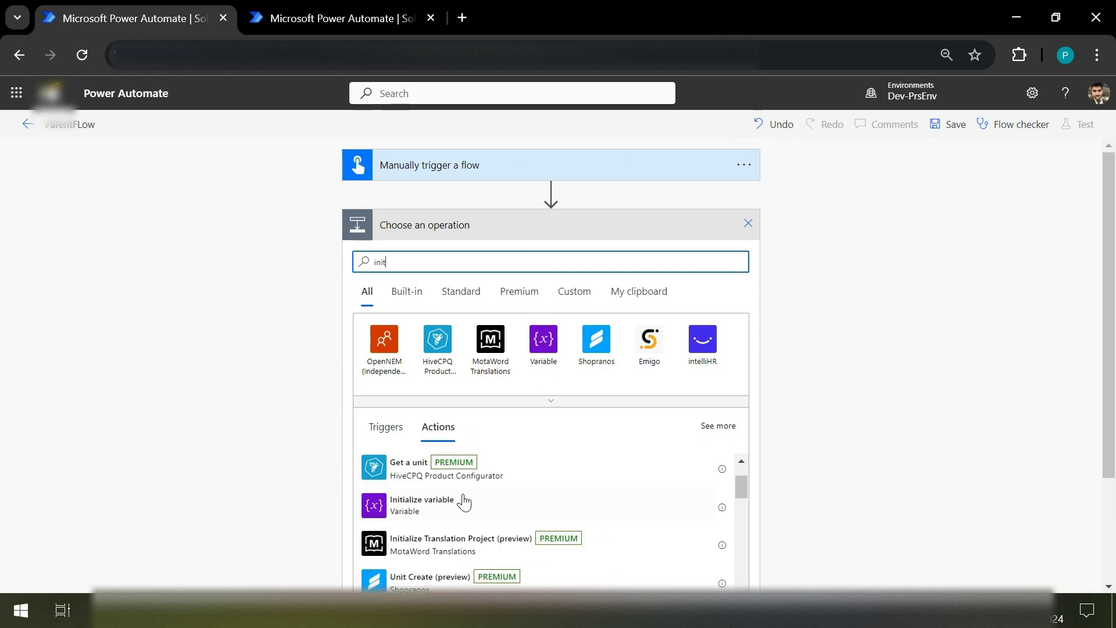
pyautogui.click(464, 502)
# Step: Name the variable FirstName, make it a String, and save the flow
pyautogui.click(515, 262)
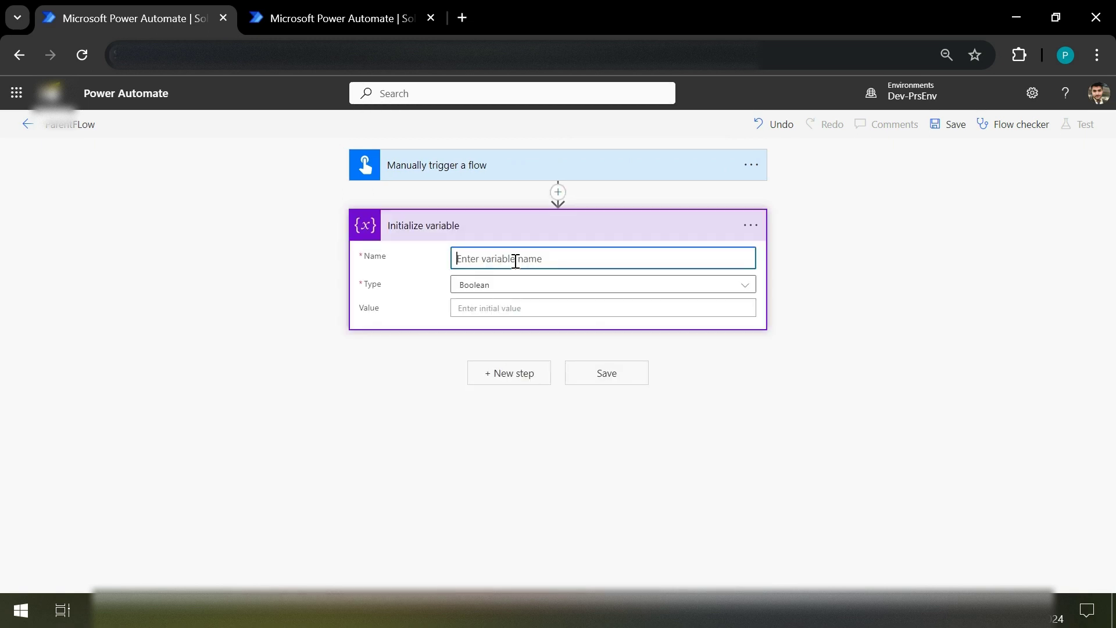
pyautogui.write('FirstName')
pyautogui.click(511, 288)
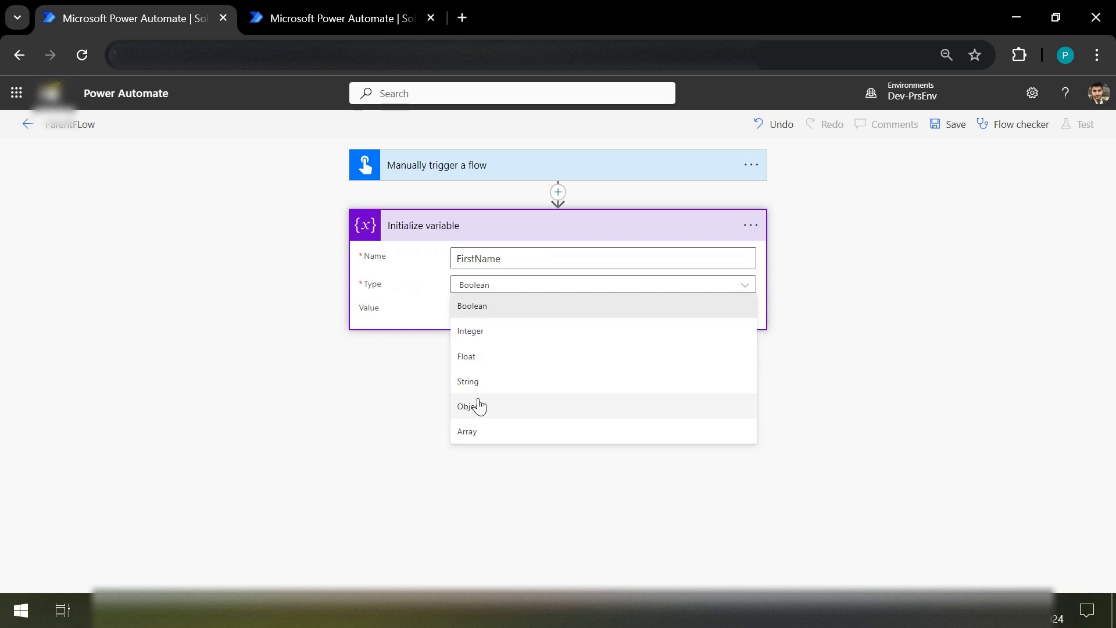
pyautogui.click(484, 384)
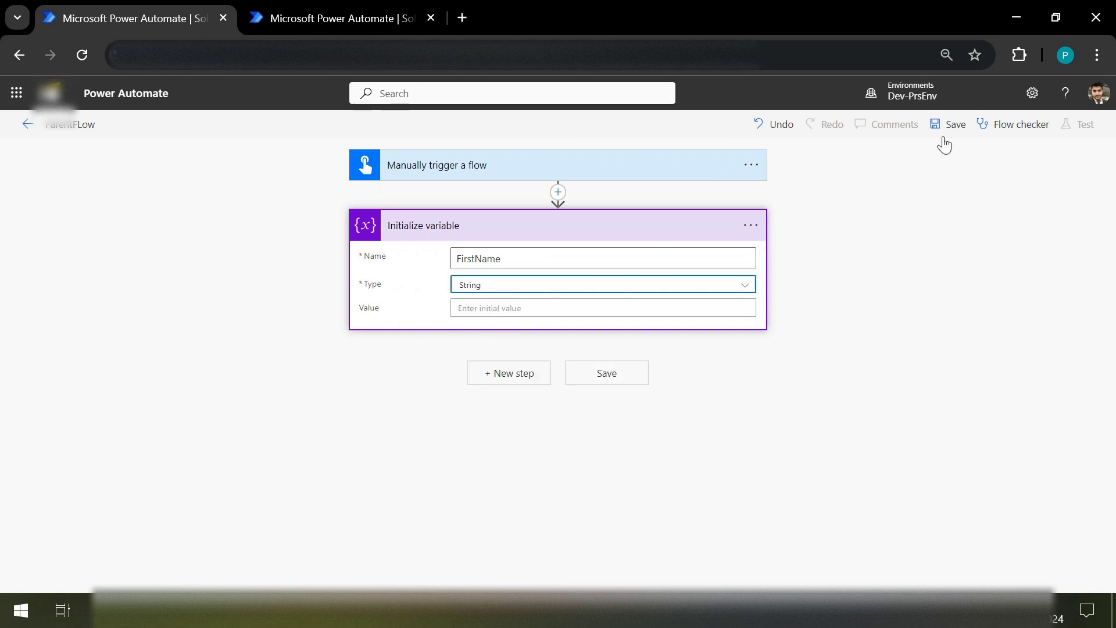
pyautogui.click(955, 125)
pyautogui.click(344, 8)
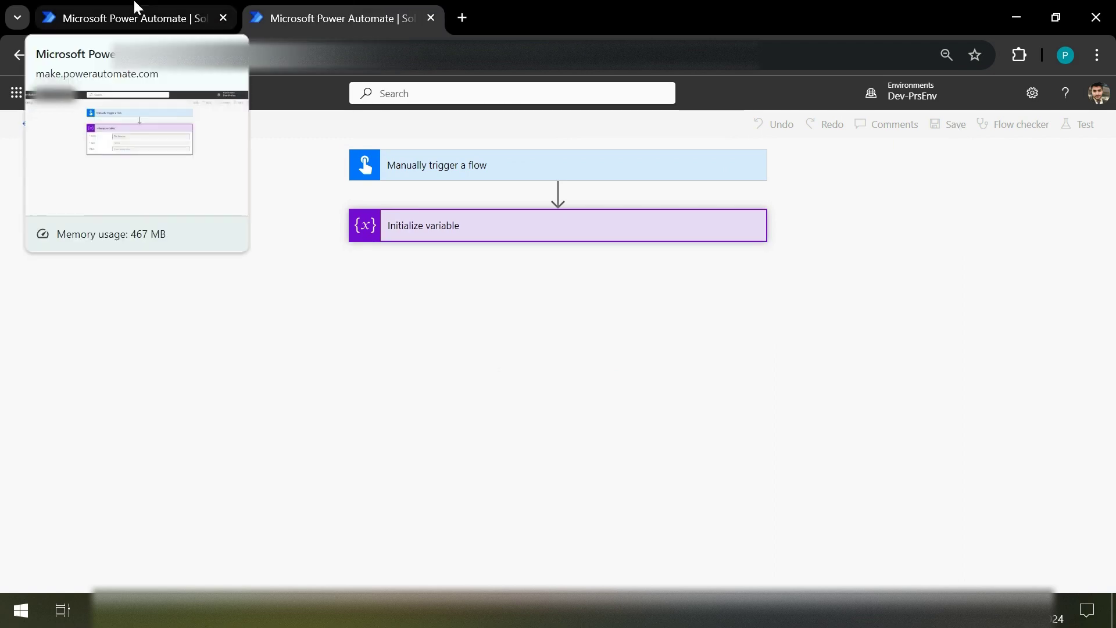
# Step: Wait for ParentFLow and ChildFlow to finish saving, reloading the ChildFlow page
pyautogui.click(163, 8)
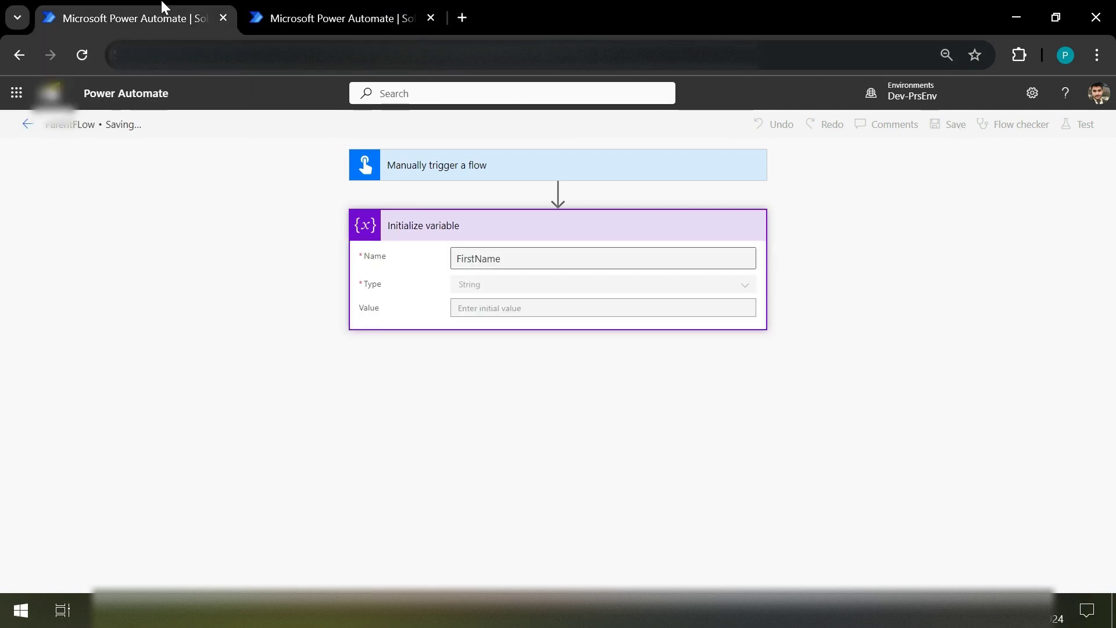
pyautogui.click(333, 5)
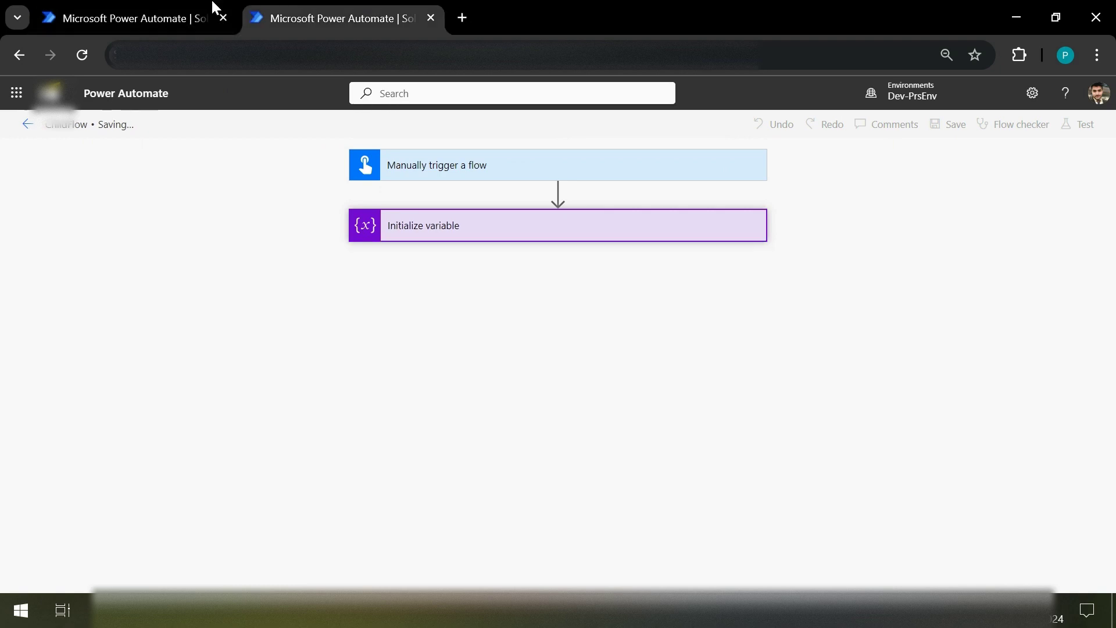
pyautogui.moveTo(186, 6)
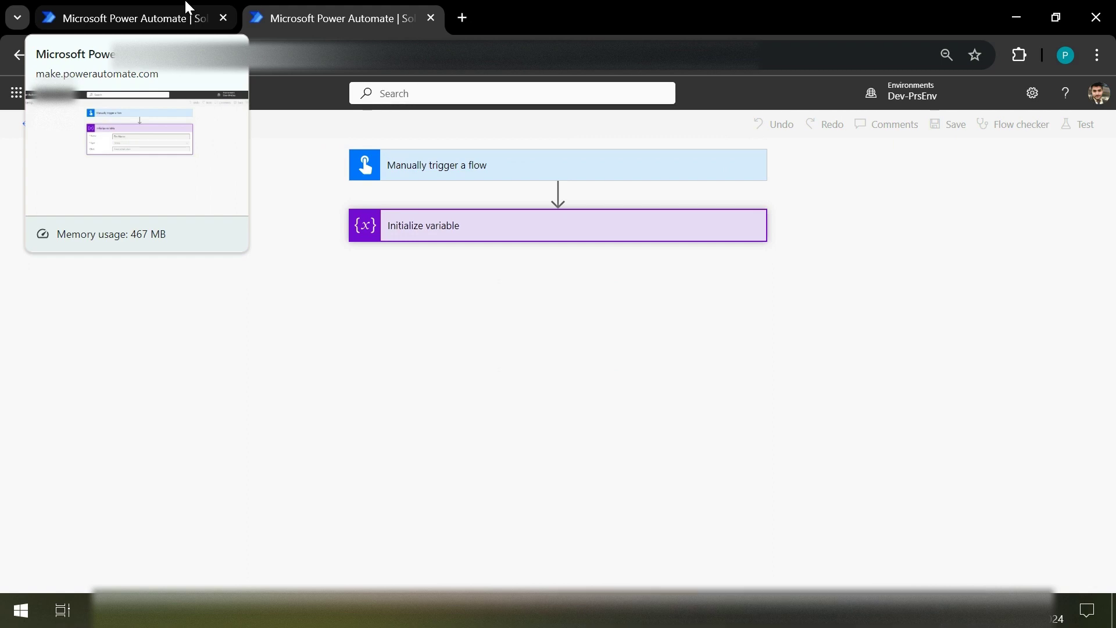
pyautogui.click(186, 6)
pyautogui.click(314, 7)
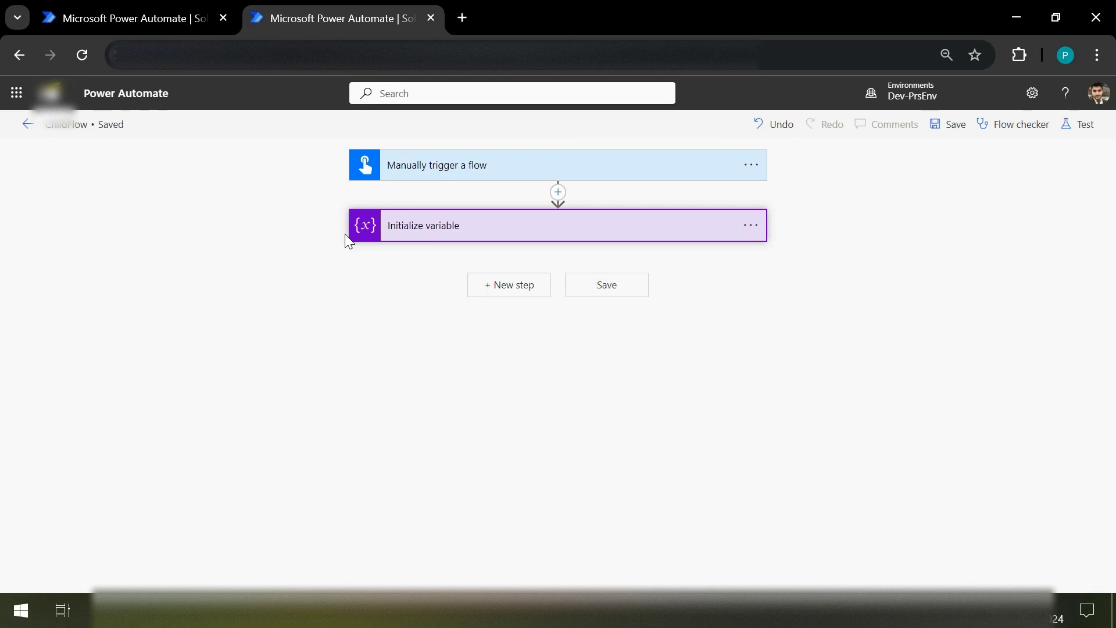
pyautogui.click(162, 7)
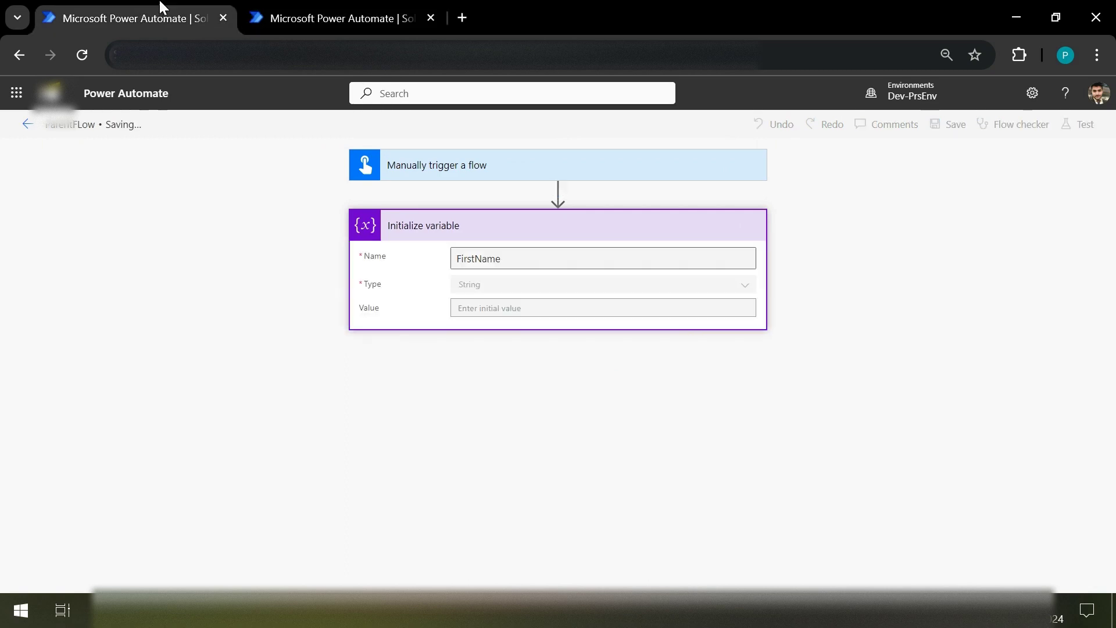
pyautogui.click(303, 23)
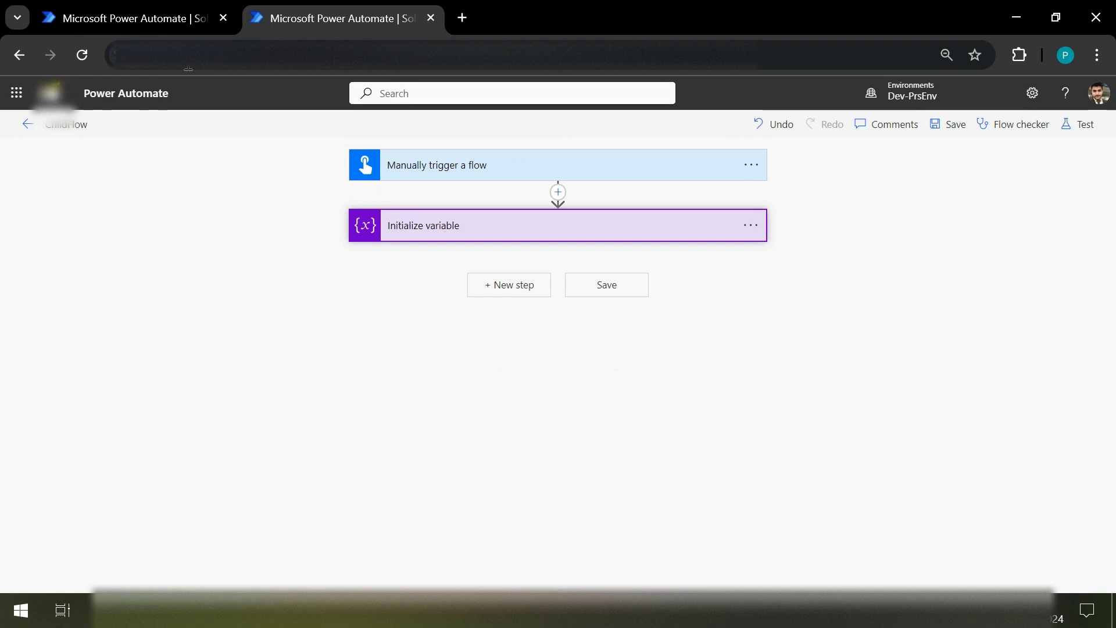
pyautogui.click(86, 58)
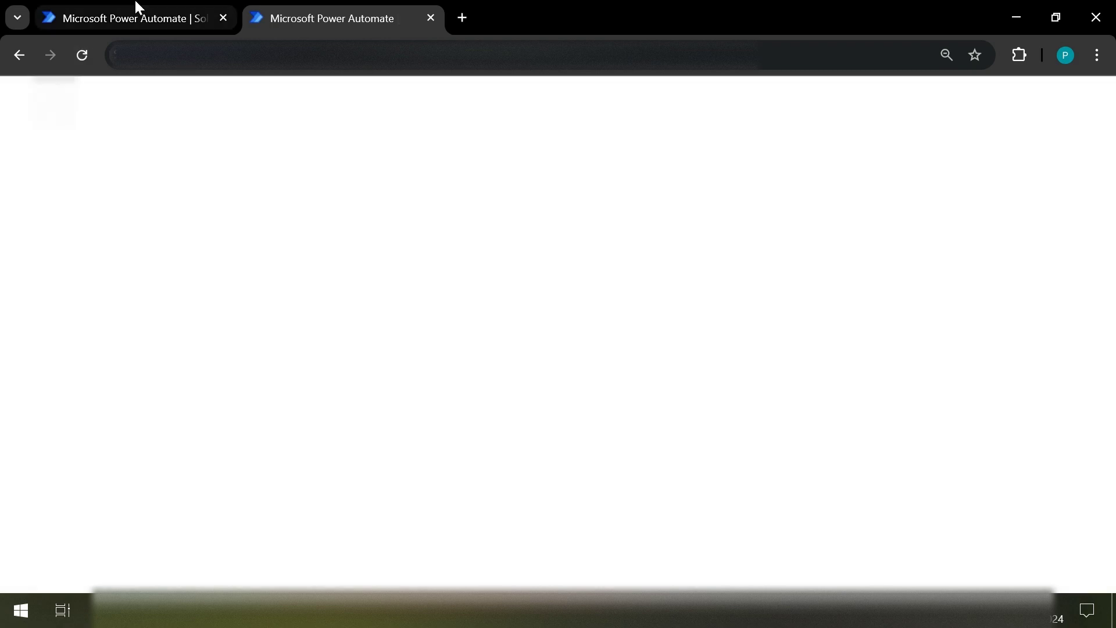
pyautogui.click(136, 7)
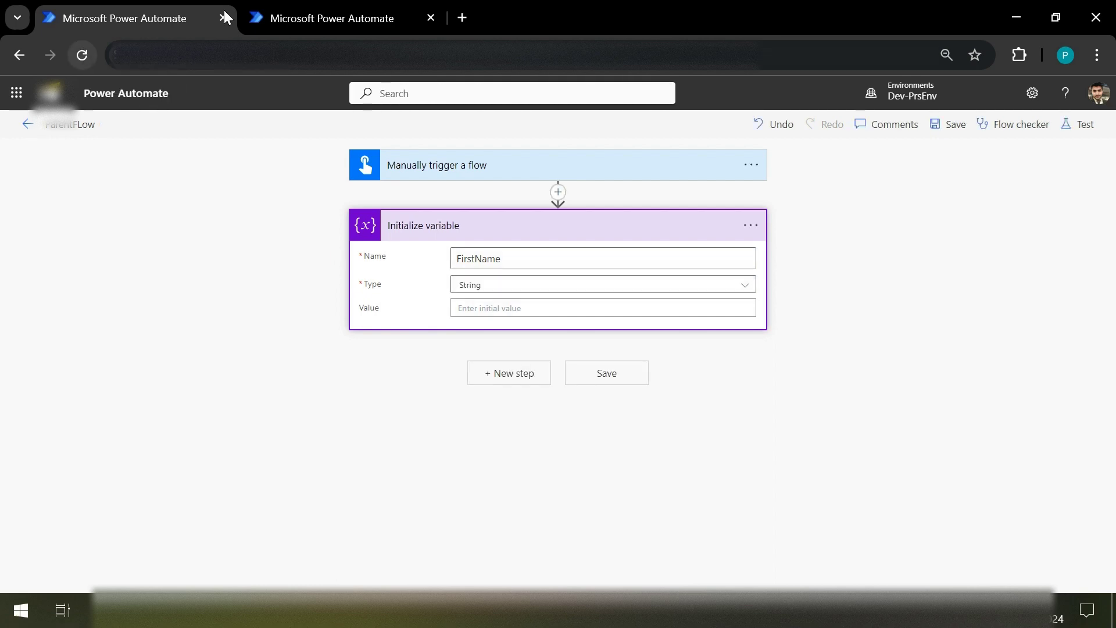
pyautogui.hotkey('ctrl', 'Tab')
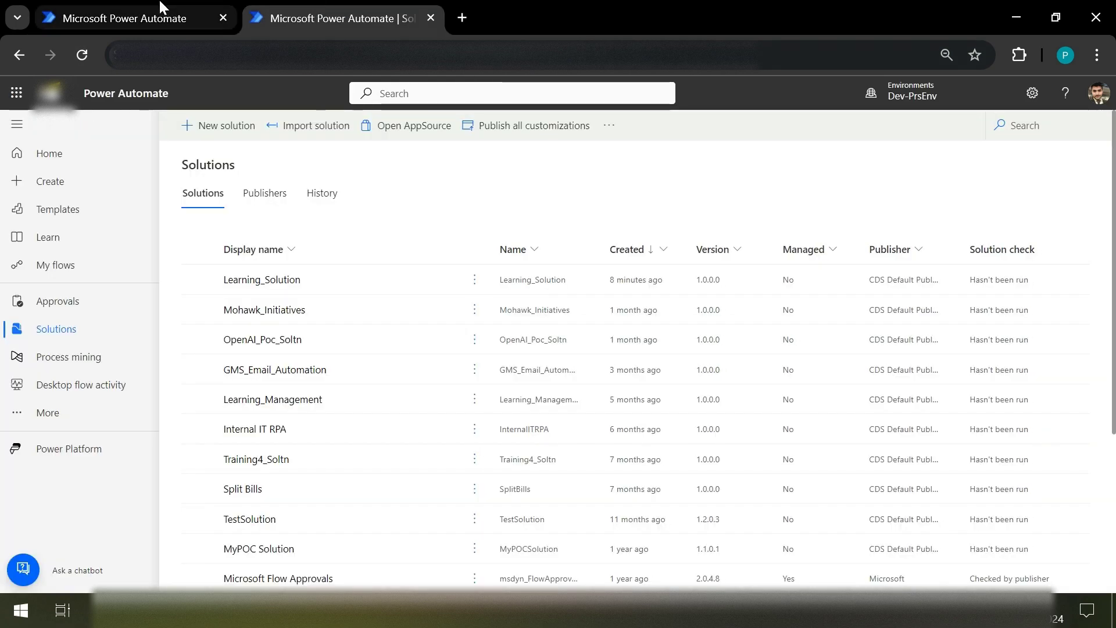
# Step: Reopen ParentFLow for editing from Learning_Solution and close the extra tab
pyautogui.click(163, 8)
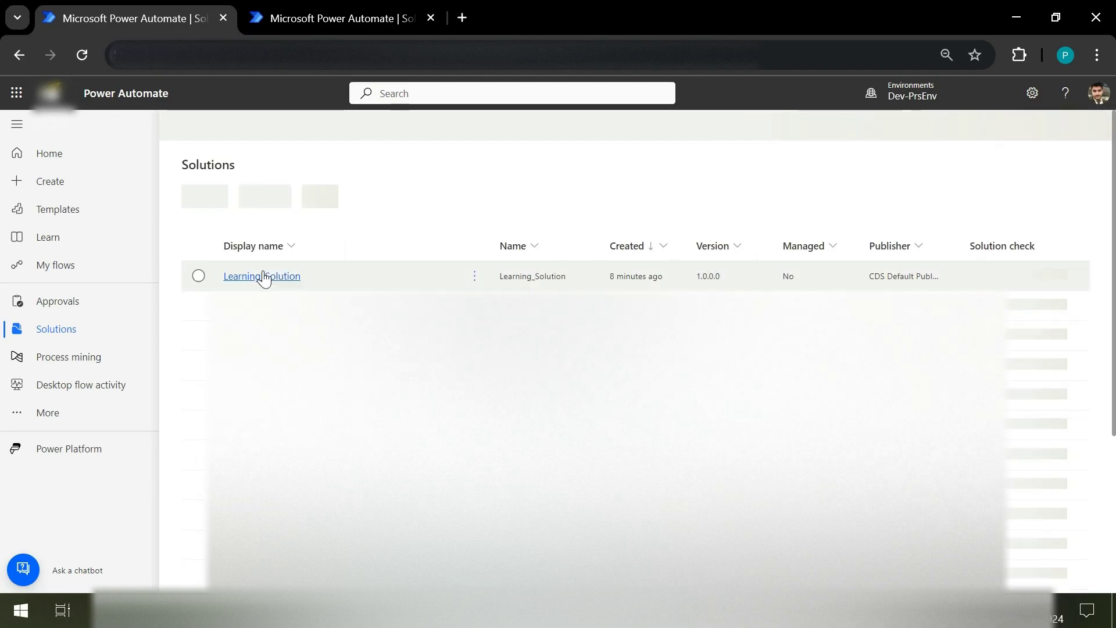
pyautogui.click(264, 278)
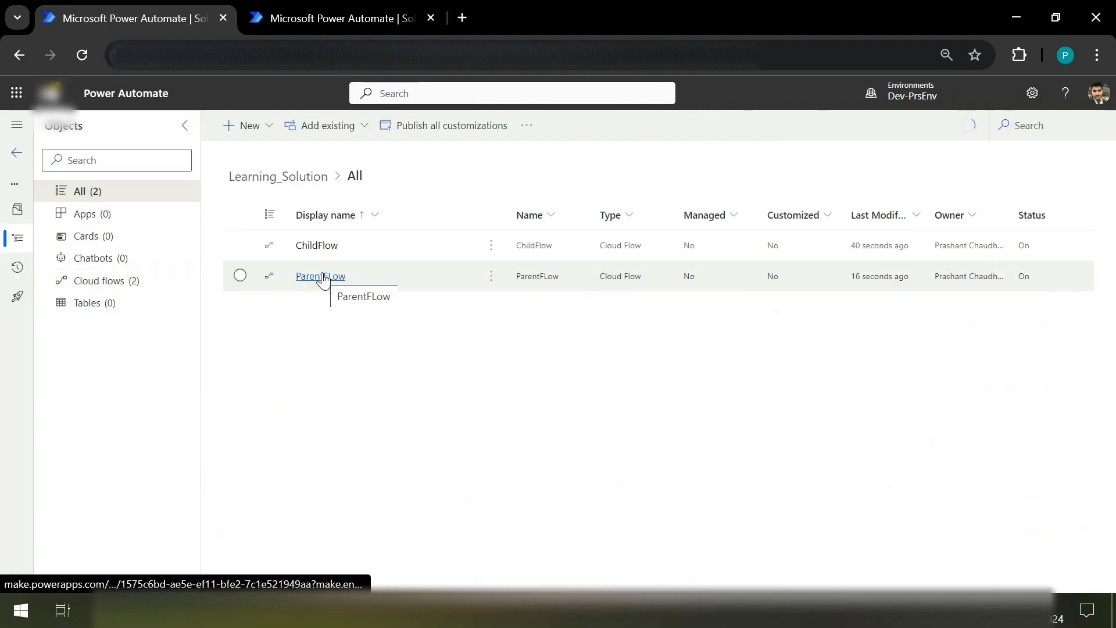
pyautogui.click(492, 278)
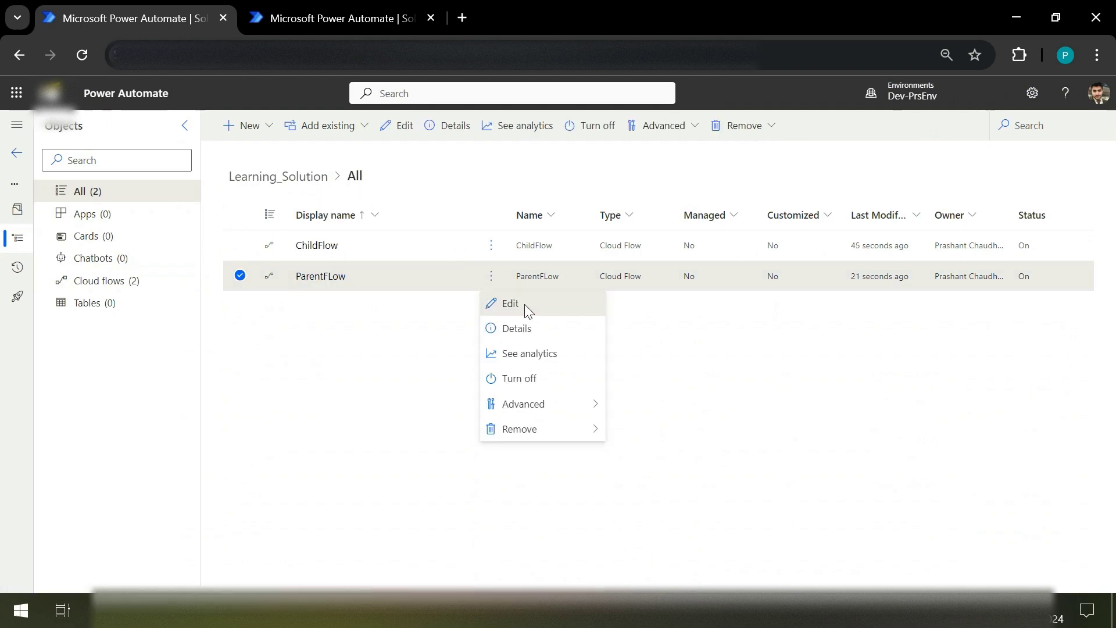
pyautogui.click(525, 304)
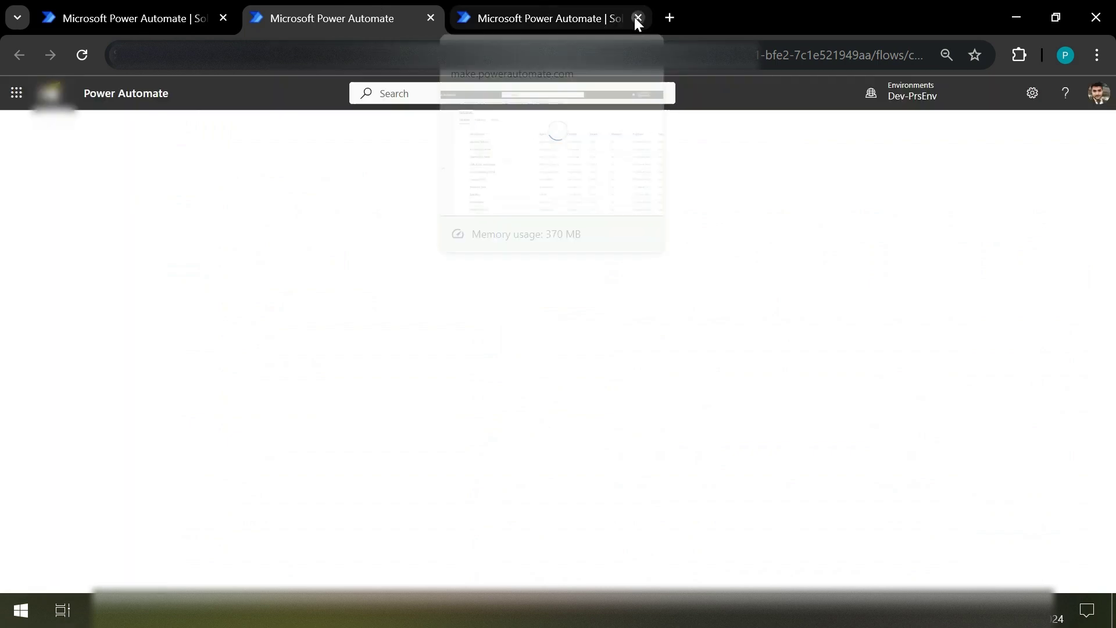
pyautogui.click(638, 18)
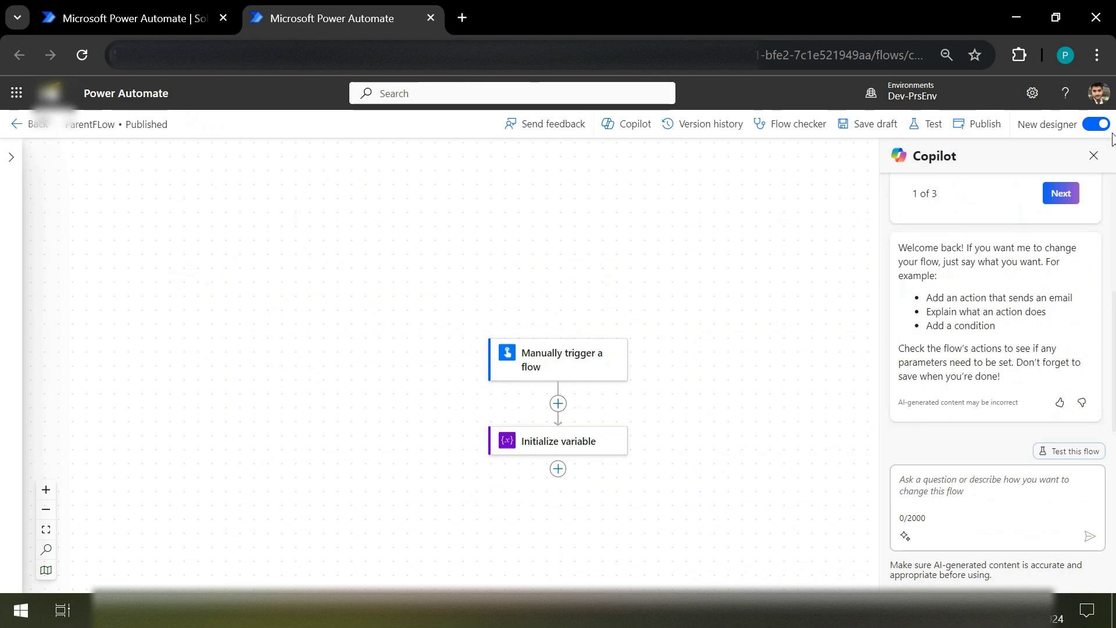
# Step: In the classic designer, add a Run a Child Flow step after Initialize variable
pyautogui.click(1097, 124)
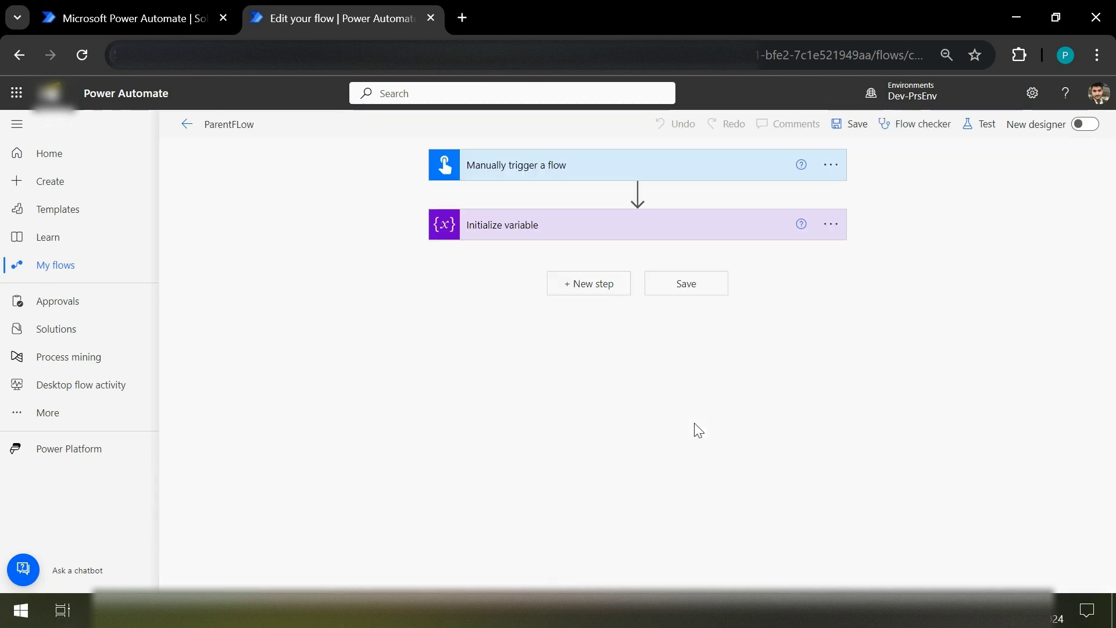
pyautogui.click(594, 301)
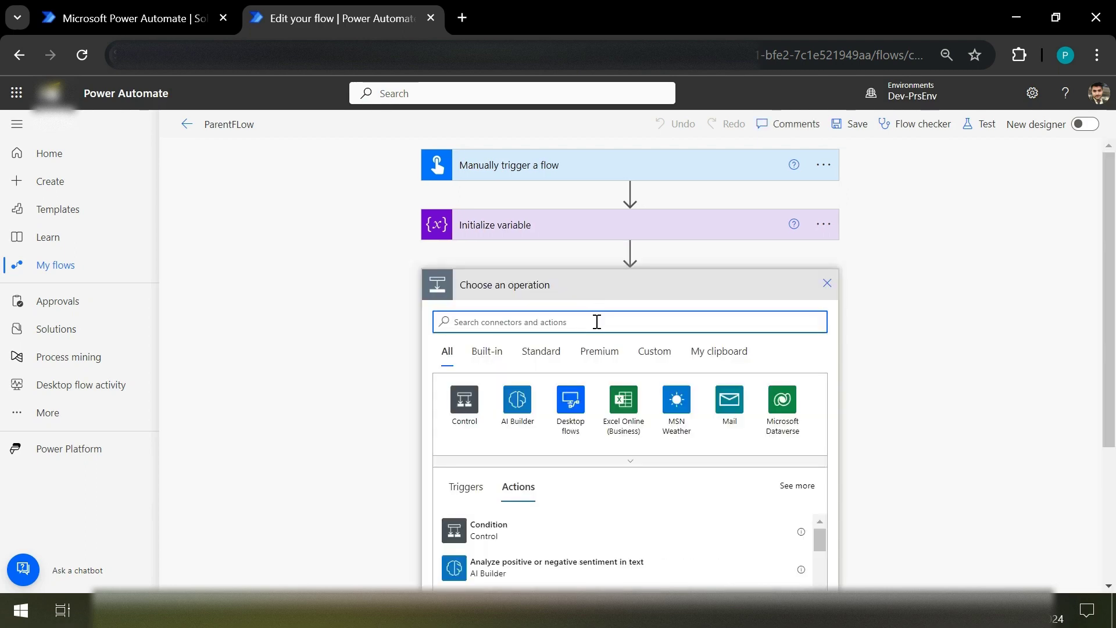
pyautogui.write('run')
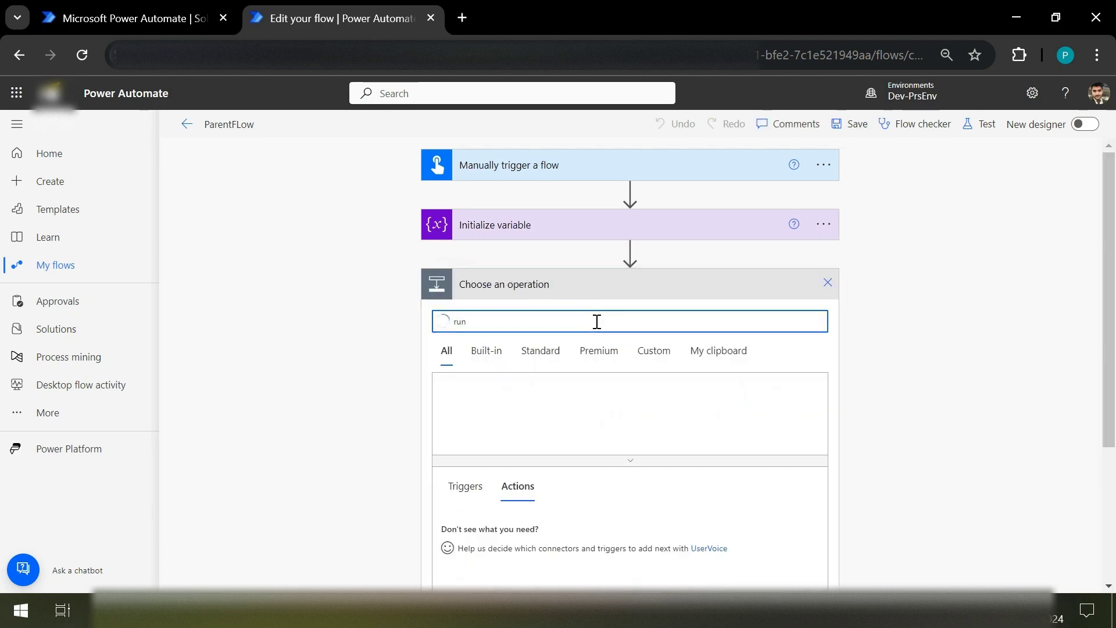
pyautogui.write(' a child')
pyautogui.scroll(-1, 991, 372)
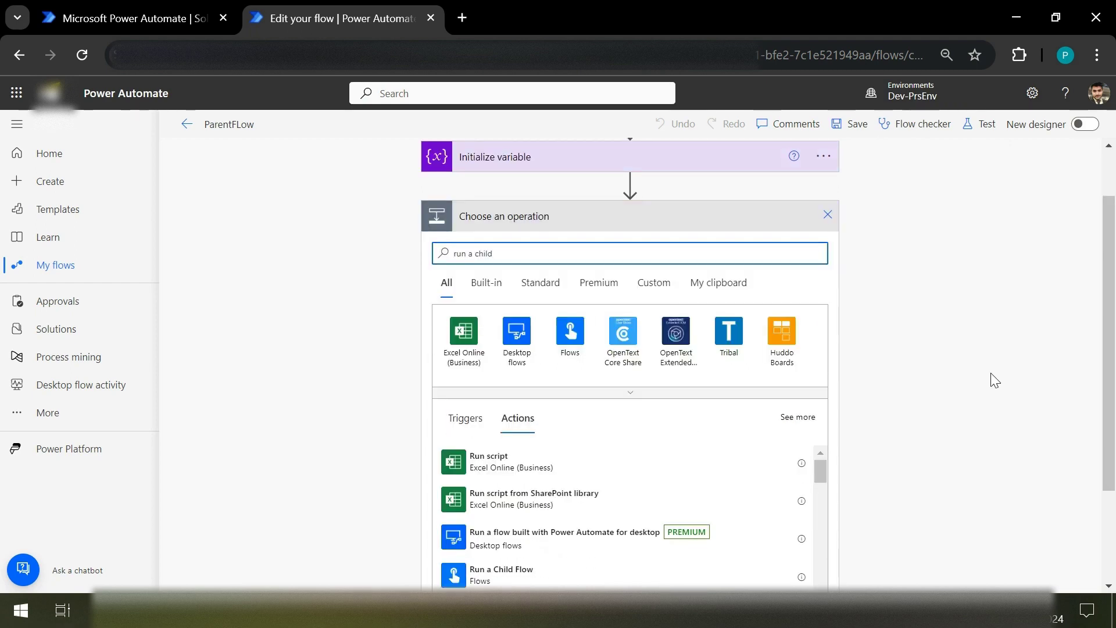
pyautogui.scroll(-1, 991, 375)
pyautogui.scroll(-1, 990, 375)
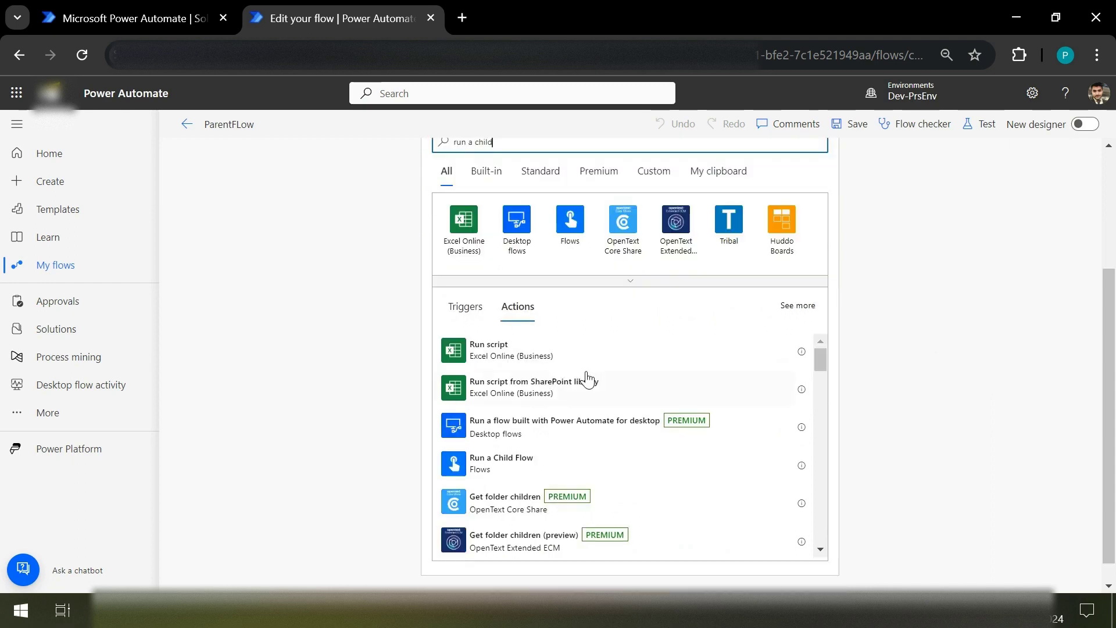
pyautogui.click(521, 474)
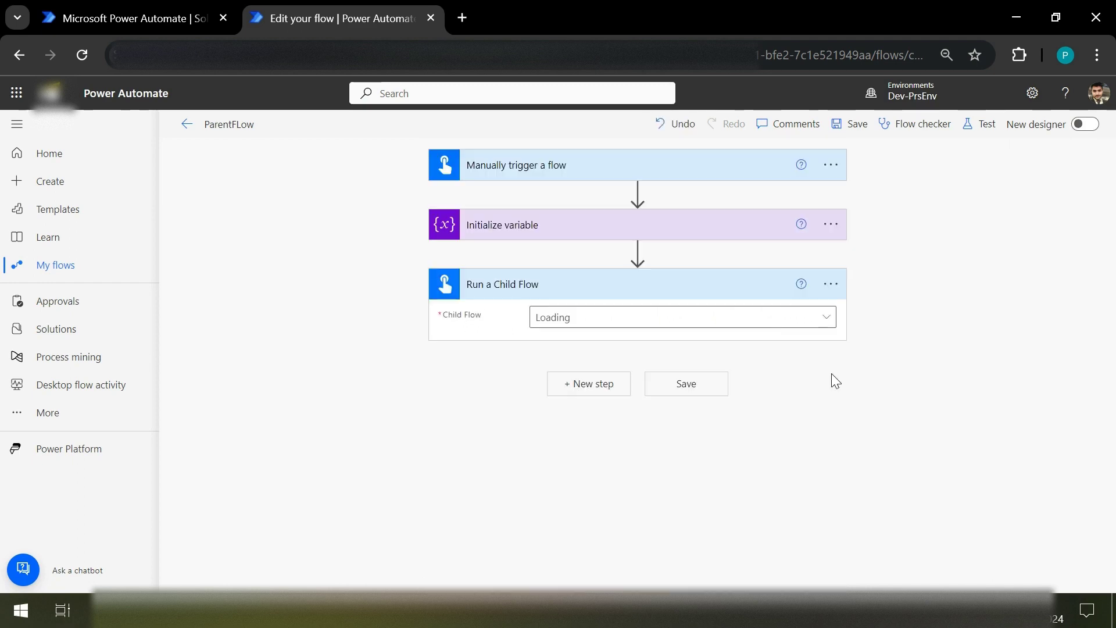
# Step: Select ChildFlow as the flow to run and save ParentFLow
pyautogui.click(706, 321)
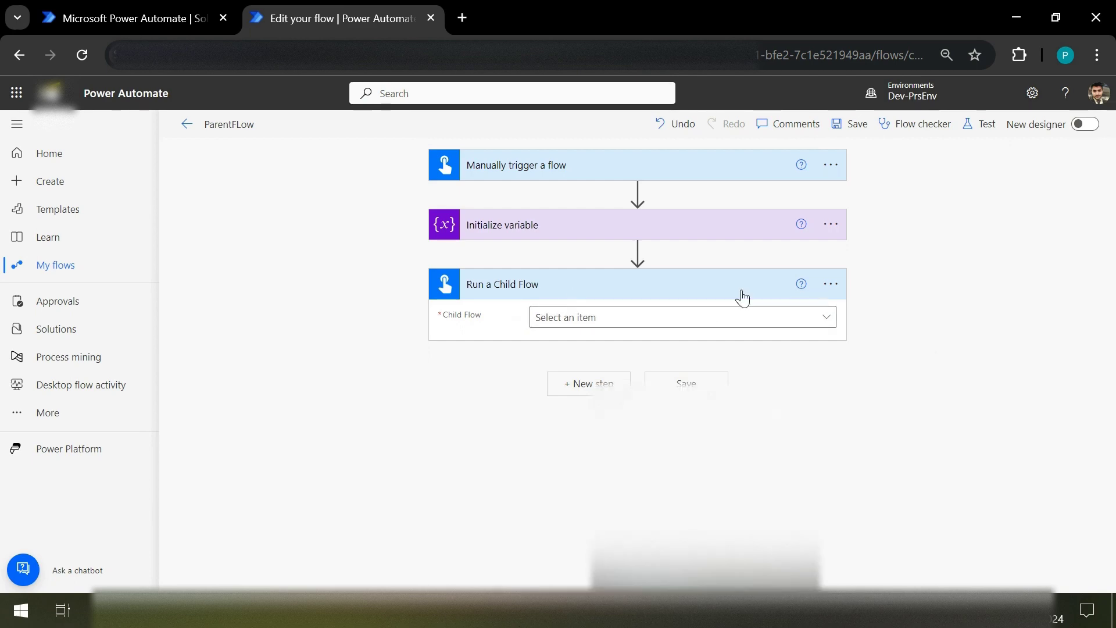
pyautogui.click(816, 324)
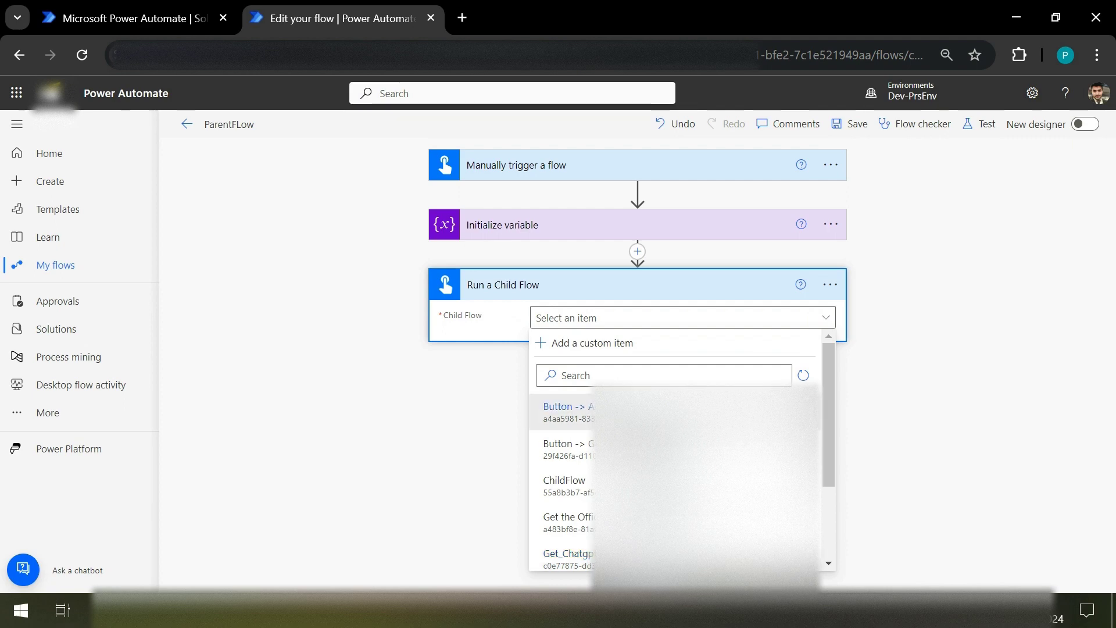
pyautogui.click(587, 495)
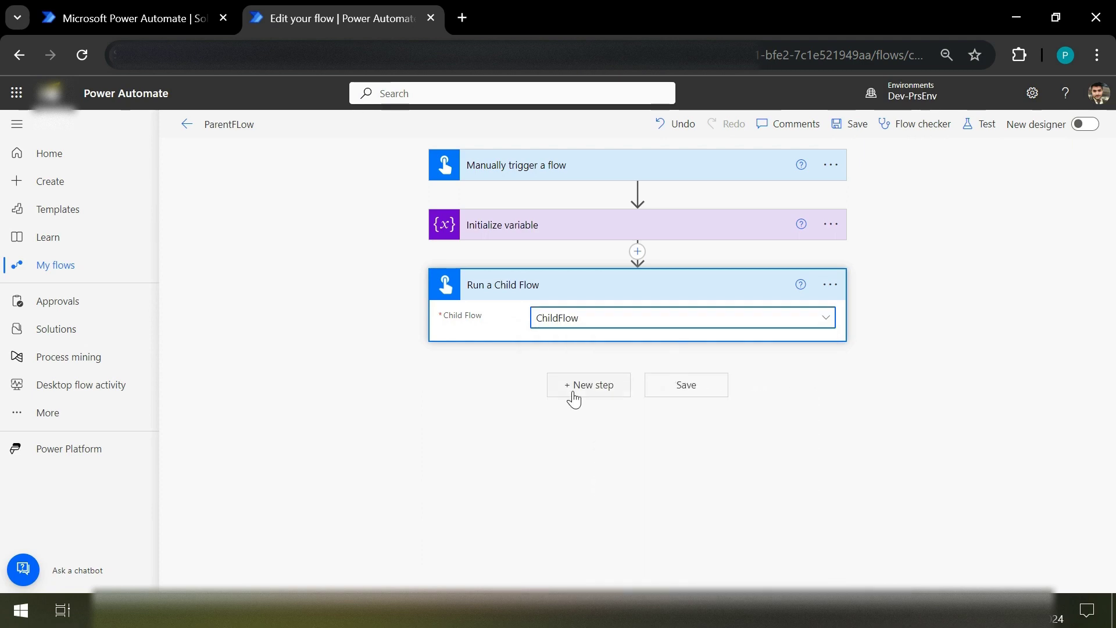
pyautogui.click(852, 126)
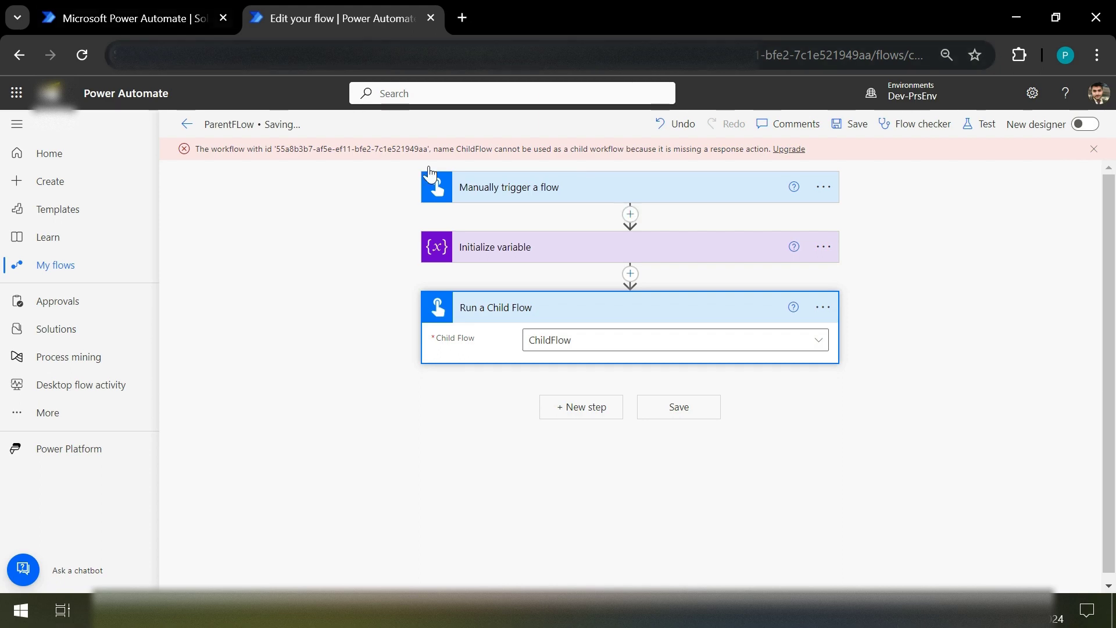
pyautogui.click(174, 7)
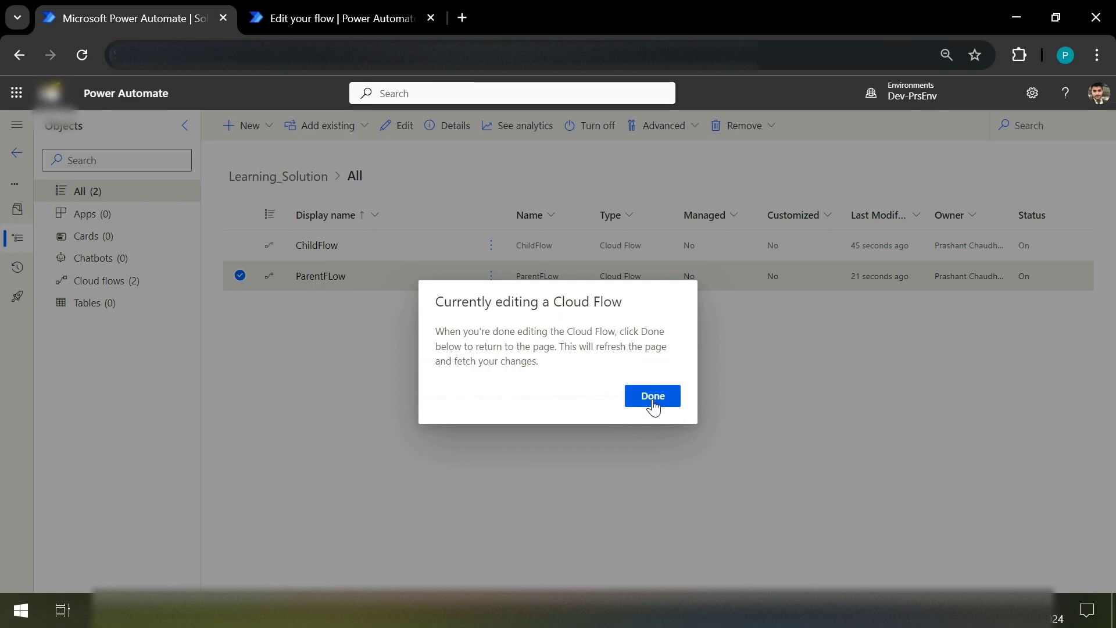
# Step: Open ChildFlow in the designer via its ⋮ Edit option, placing its tab after ParentFLow's tab
pyautogui.click(653, 396)
pyautogui.click(488, 251)
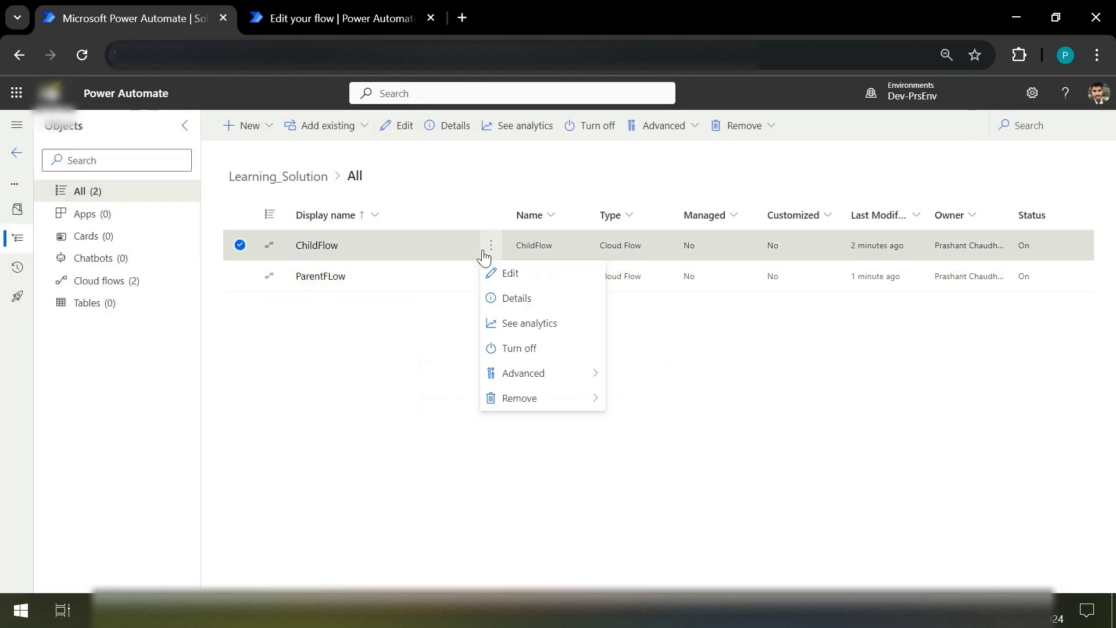
pyautogui.click(526, 297)
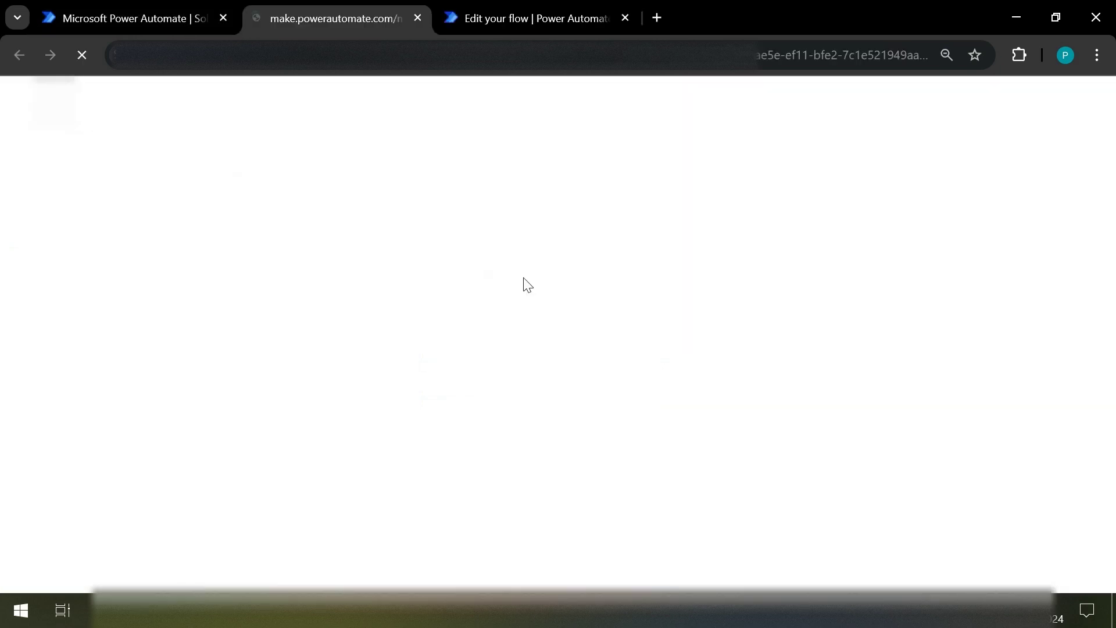
pyautogui.moveTo(346, 1); pyautogui.dragTo(545, 36)
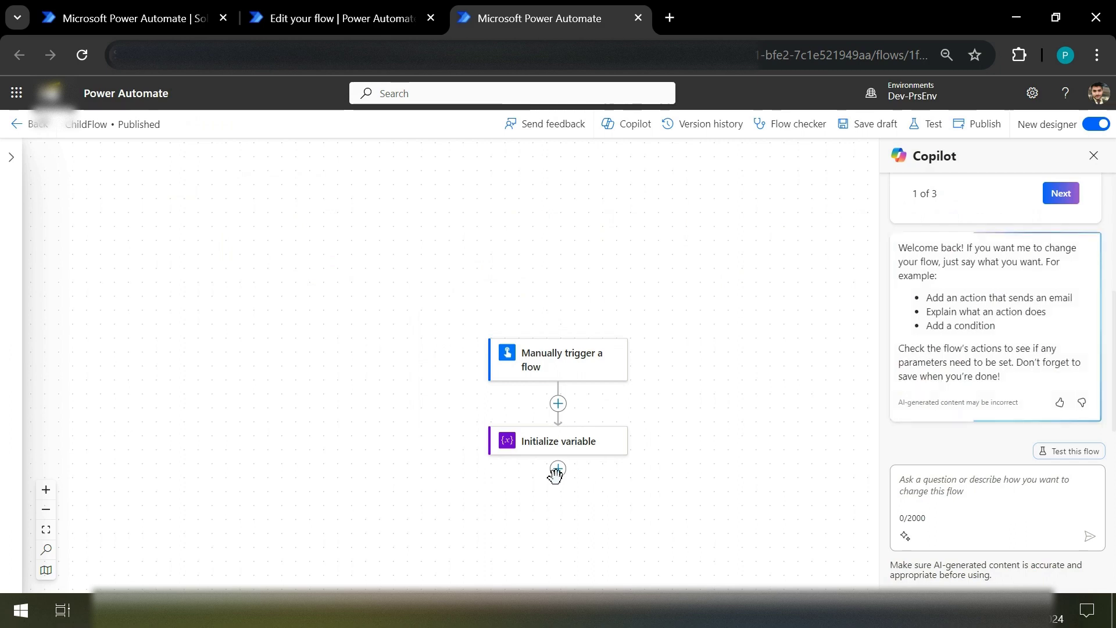
# Step: Search 'respond' and add 'Respond to a Power App or flow' after Initialize variable
pyautogui.click(557, 469)
pyautogui.click(589, 466)
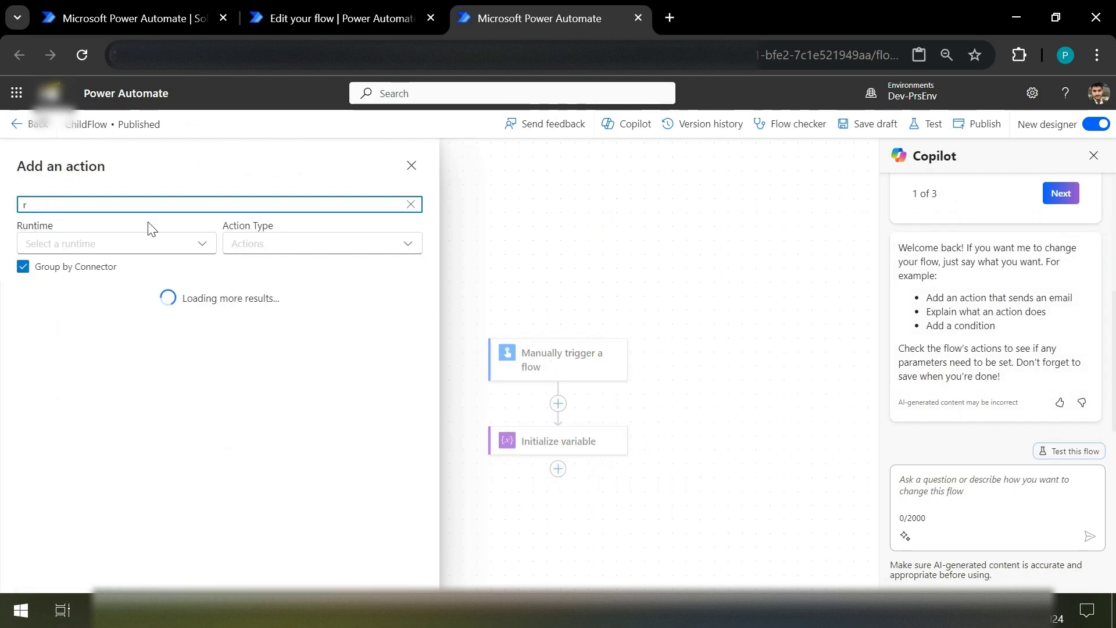
pyautogui.write('respons')
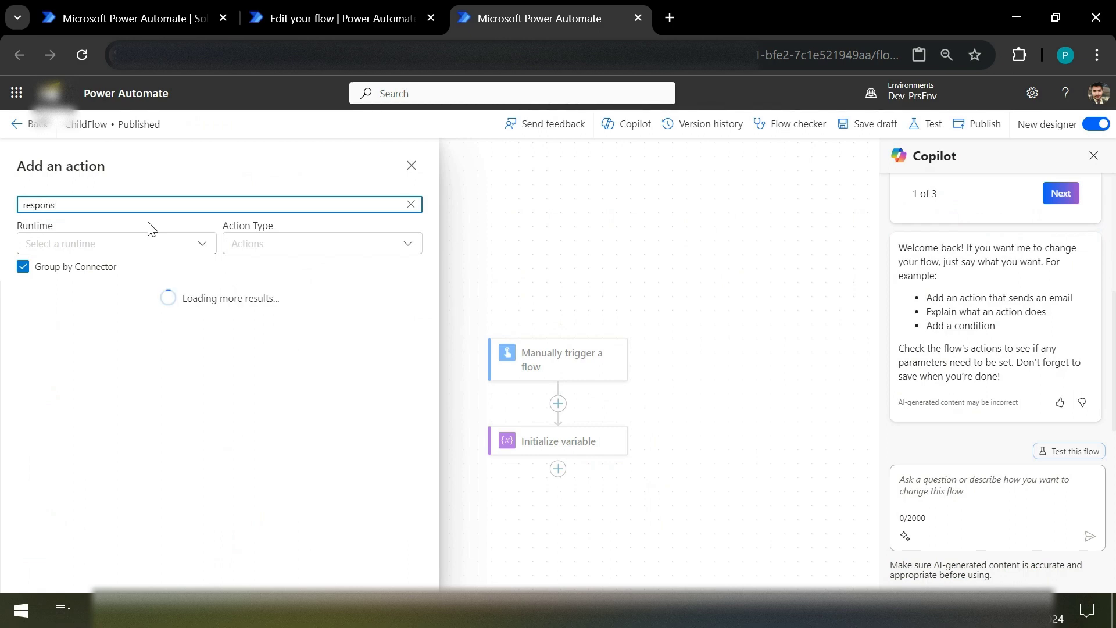
pyautogui.press('BackSpace')
pyautogui.write('d')
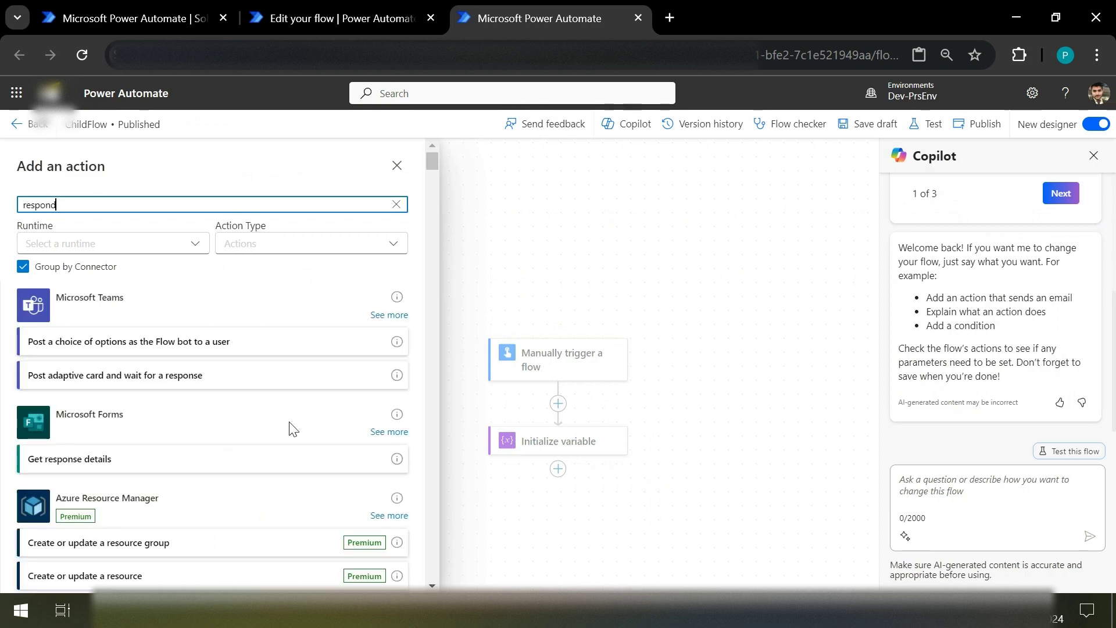
pyautogui.scroll(-5, 289, 429)
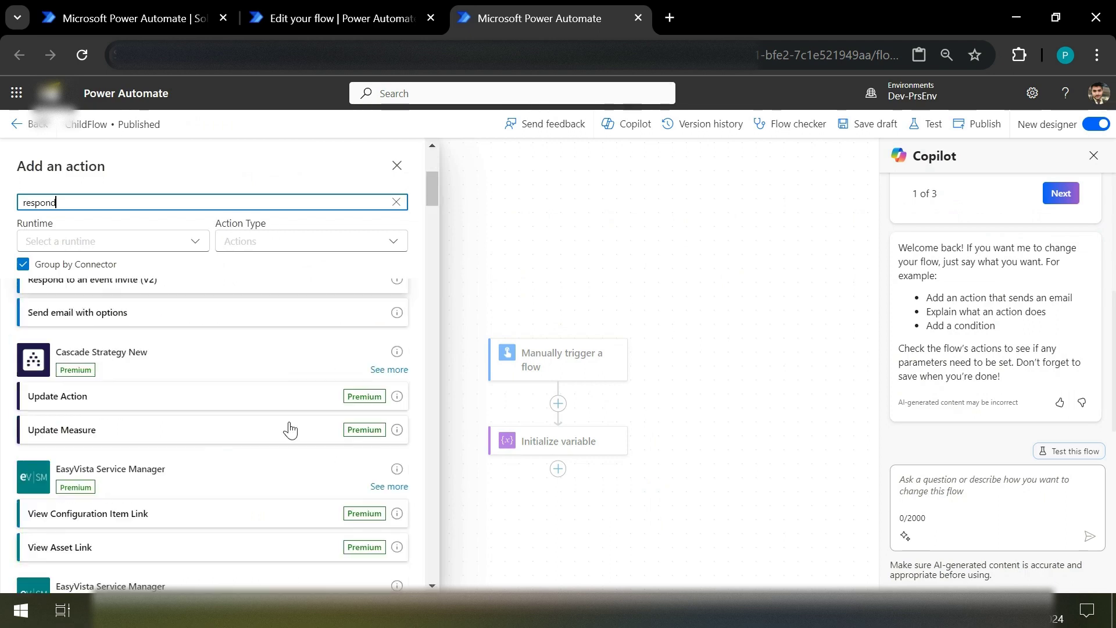
pyautogui.scroll(-5, 289, 429)
pyautogui.scroll(-5, 291, 429)
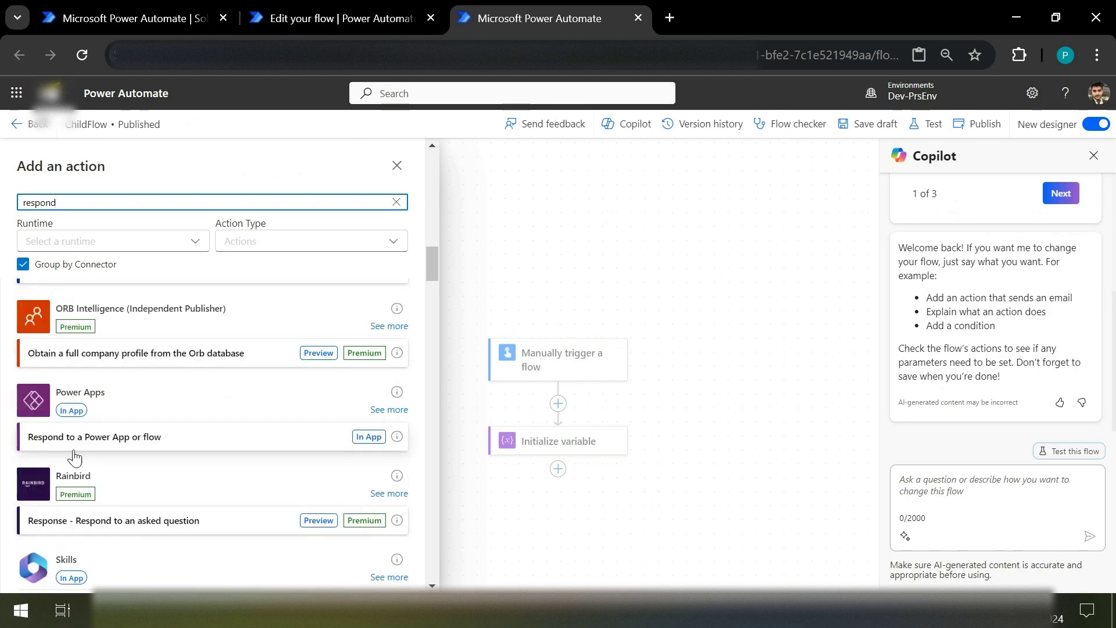
pyautogui.click(127, 442)
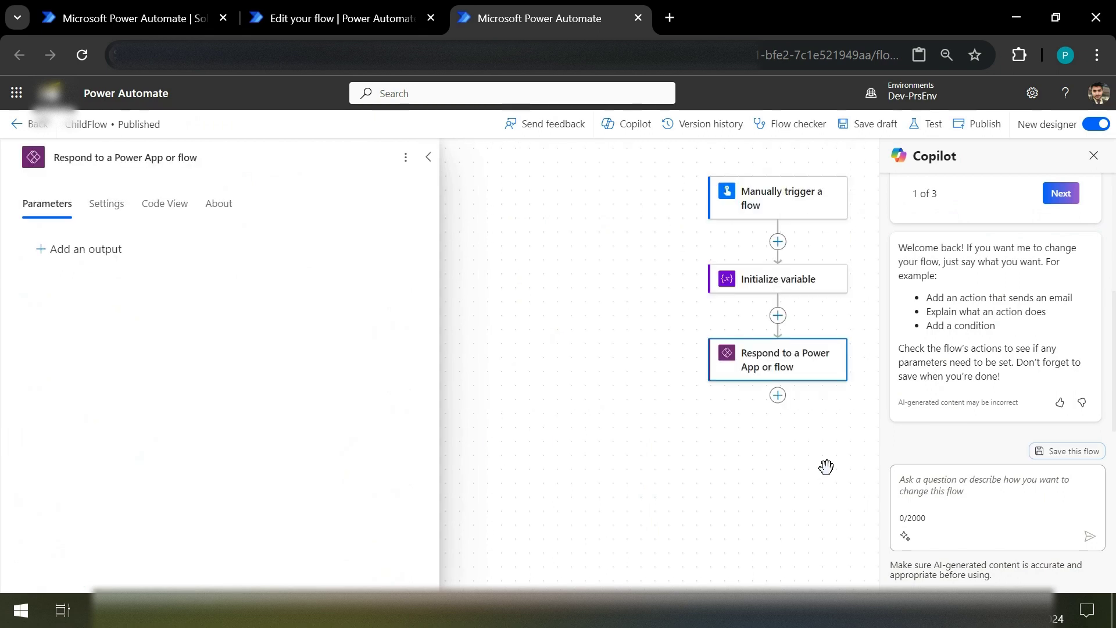
# Step: Add a text output to the response returning the LastName variable, then save ChildFlow as a draft
pyautogui.click(73, 252)
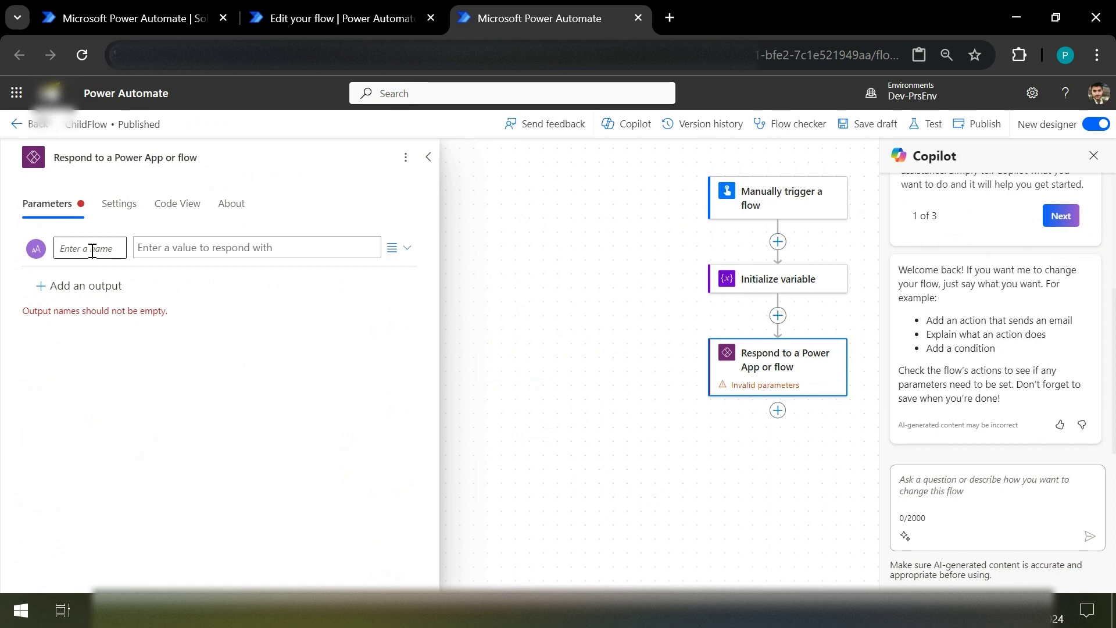
pyautogui.click(92, 248)
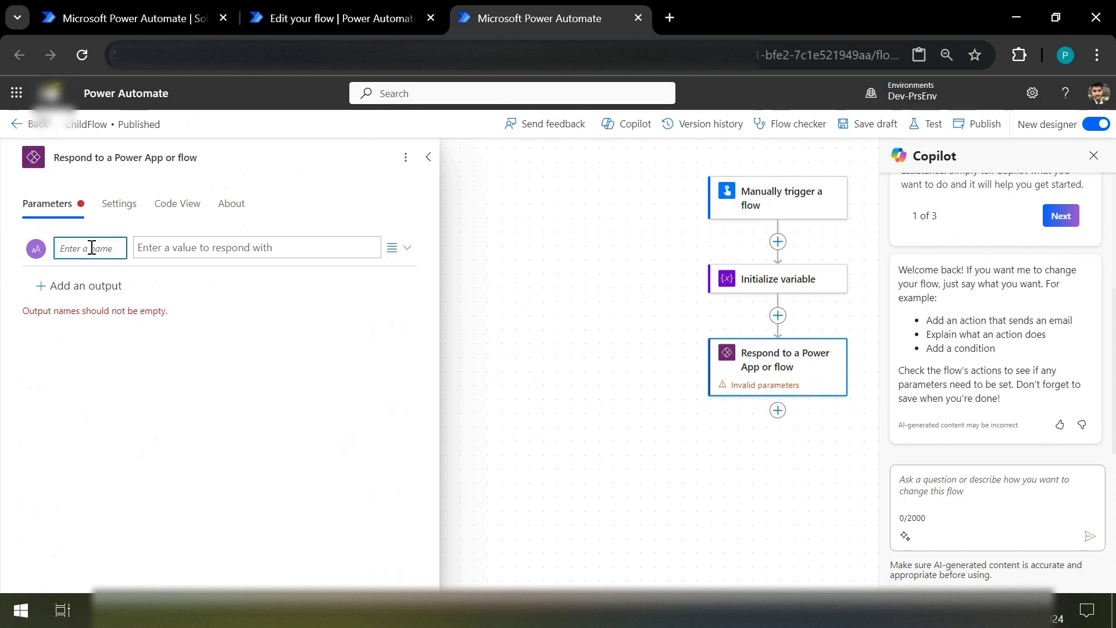
pyautogui.write('LastName')
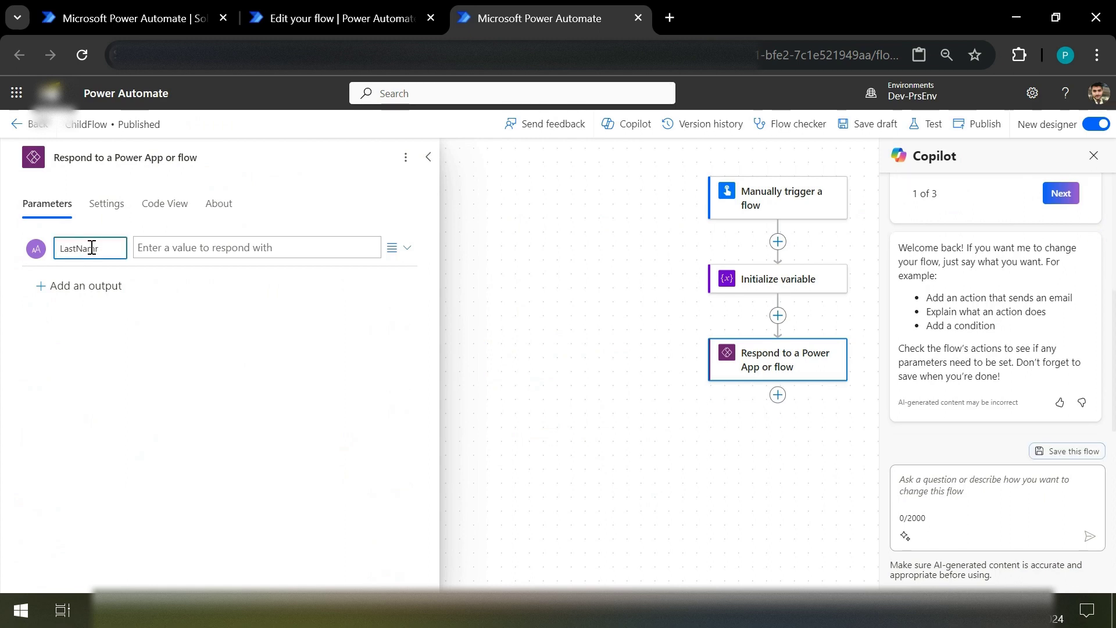
pyautogui.click(189, 247)
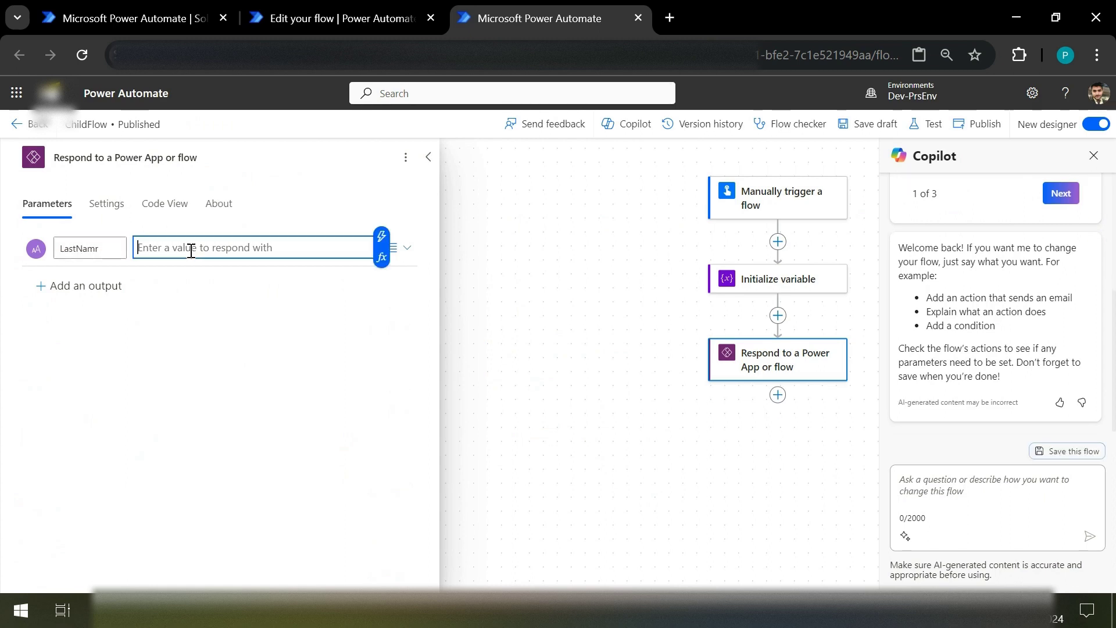
pyautogui.click(382, 247)
pyautogui.click(469, 546)
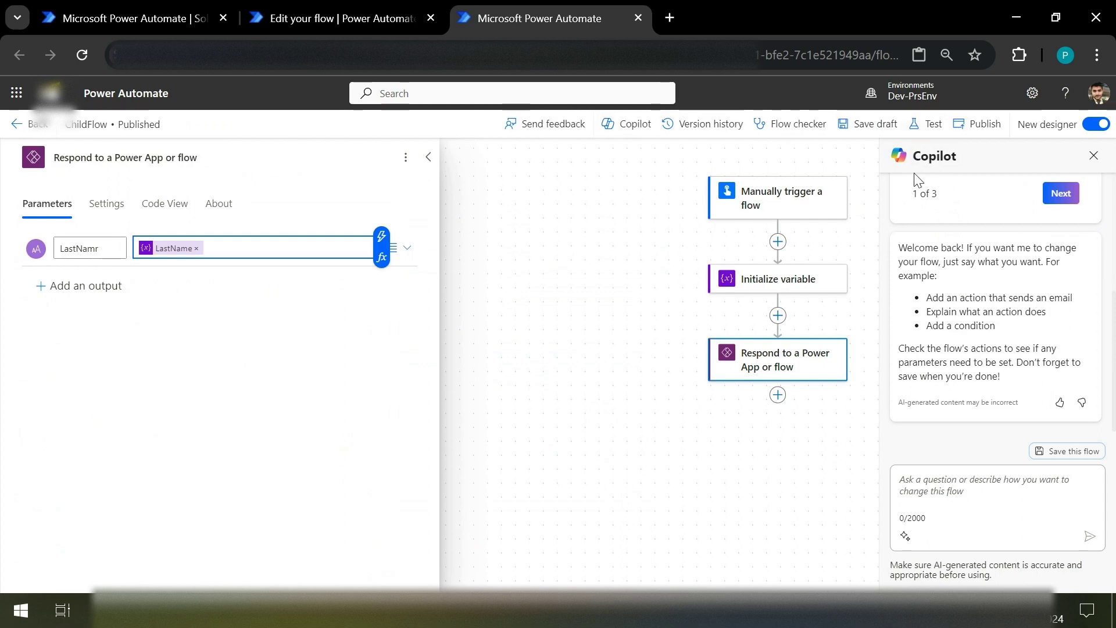
pyautogui.click(866, 124)
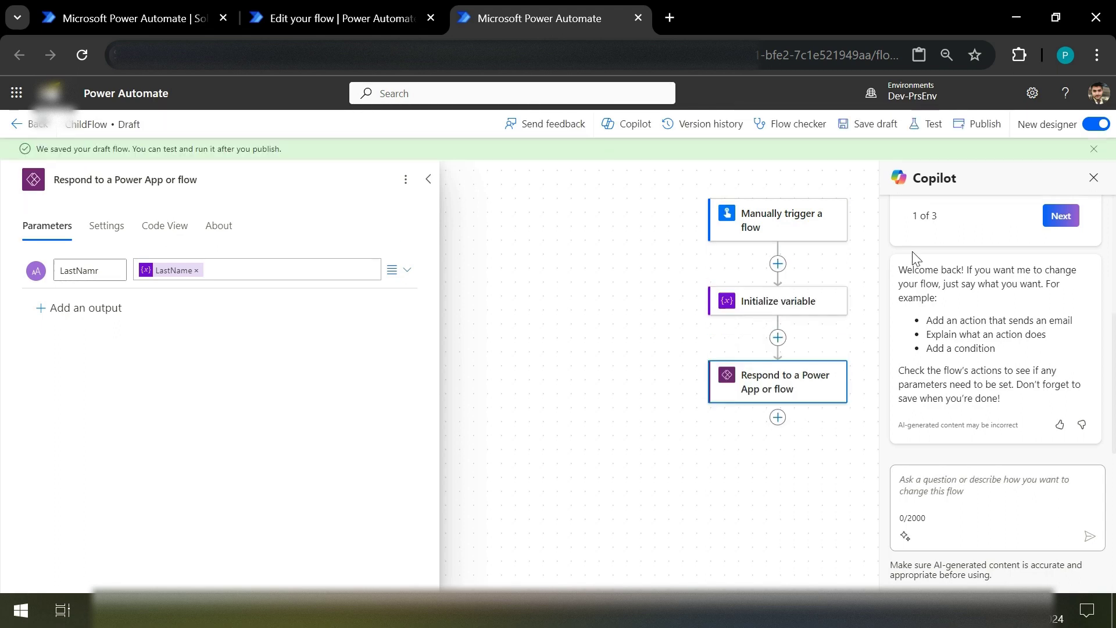
# Step: Publish ChildFlow and keep checking its tab until it reports being published
pyautogui.click(987, 125)
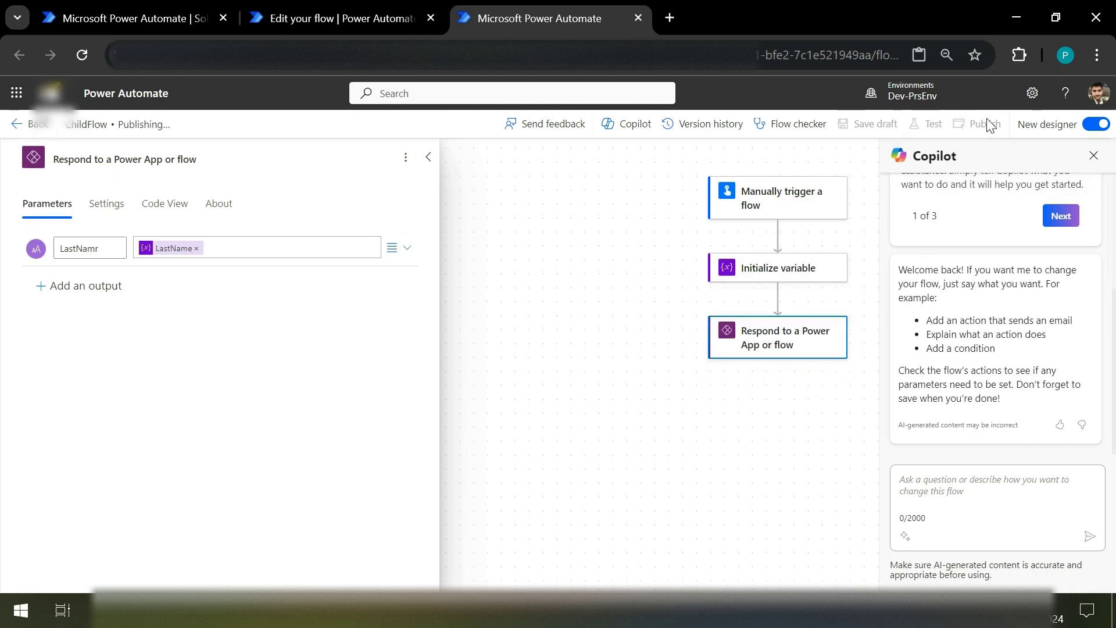
pyautogui.click(364, 9)
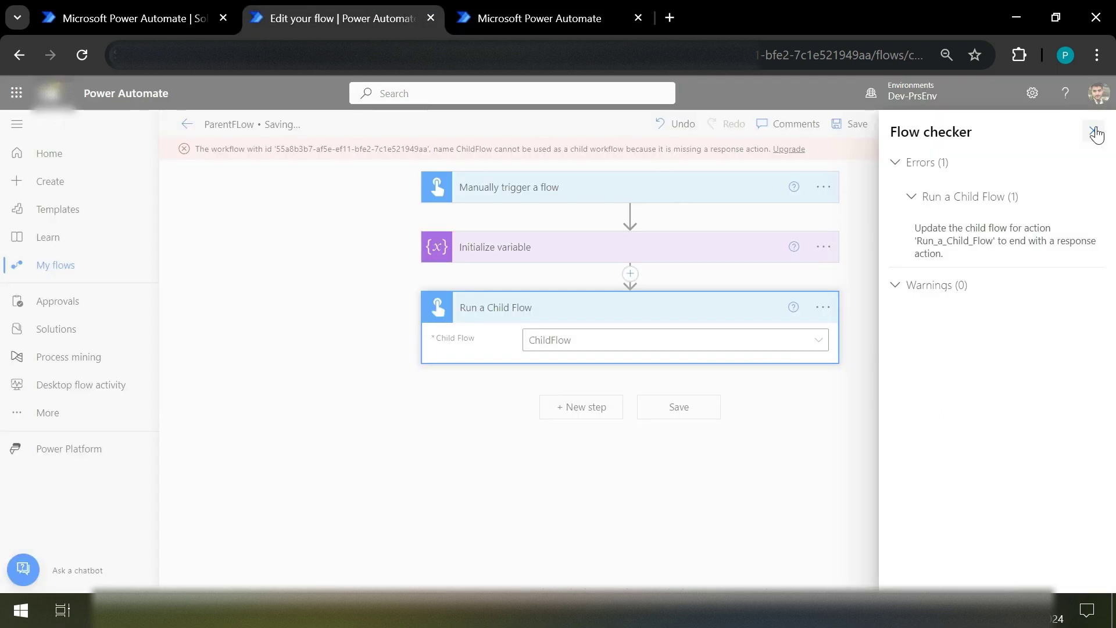
pyautogui.click(1094, 130)
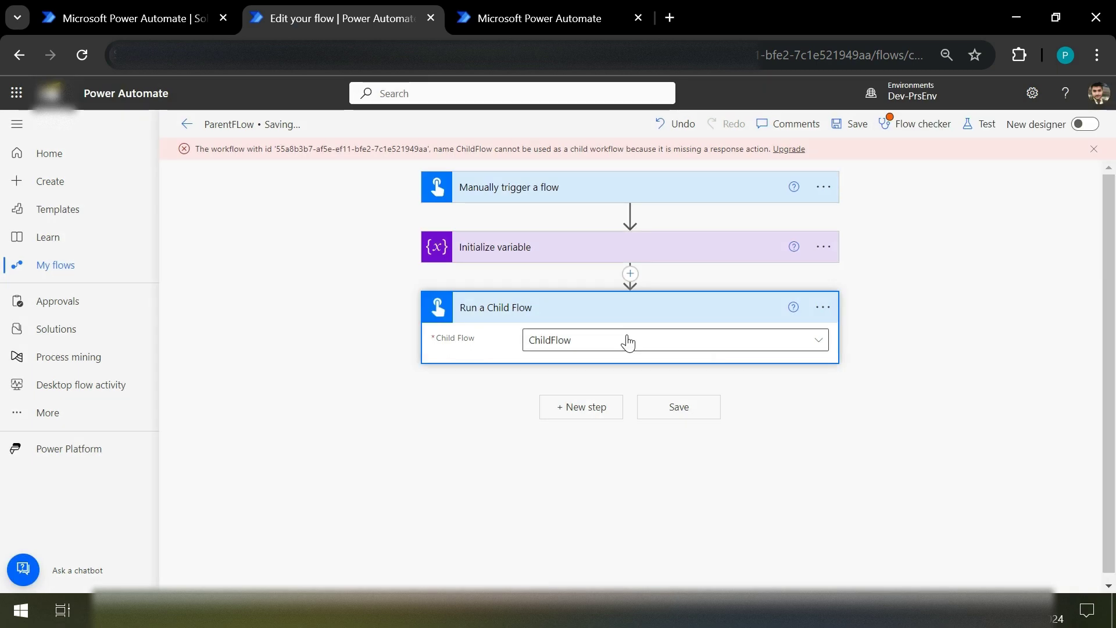
pyautogui.click(514, 12)
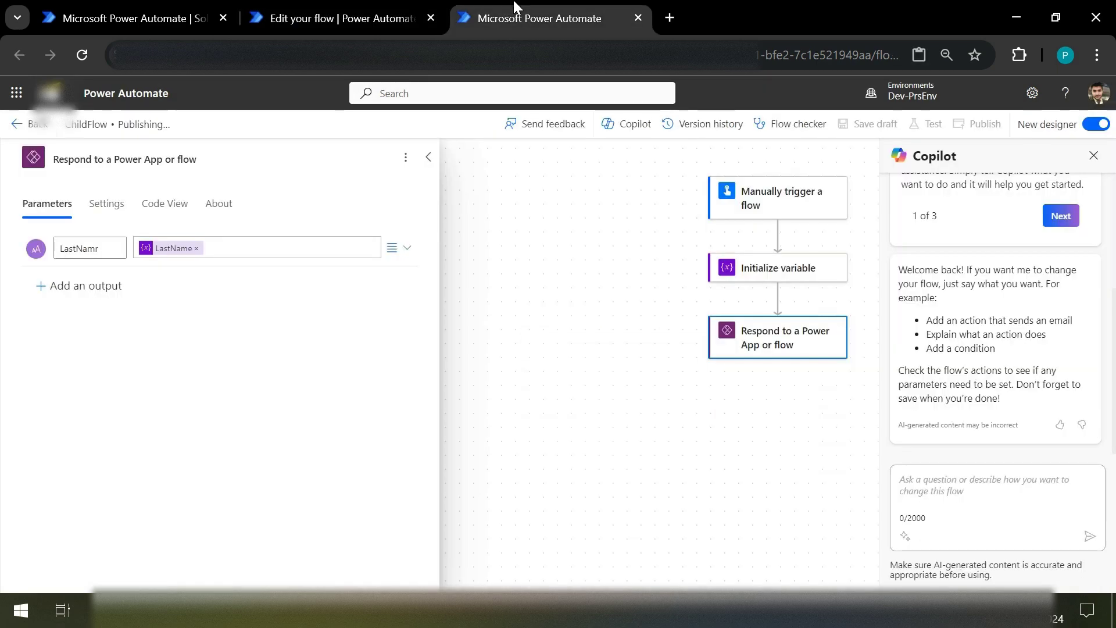
pyautogui.click(431, 11)
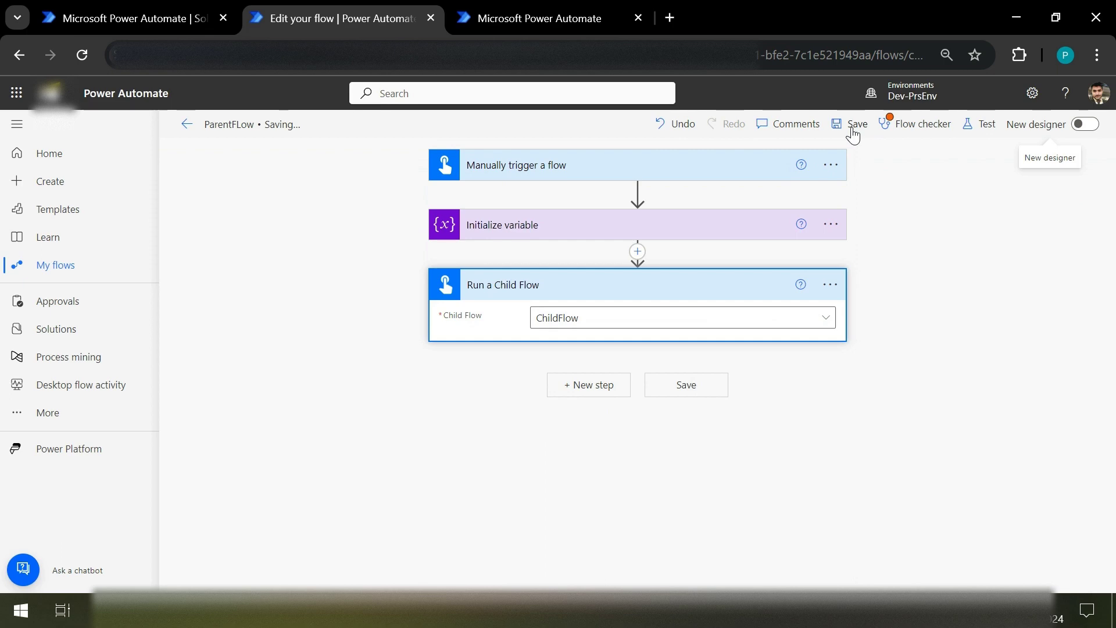
pyautogui.click(545, 7)
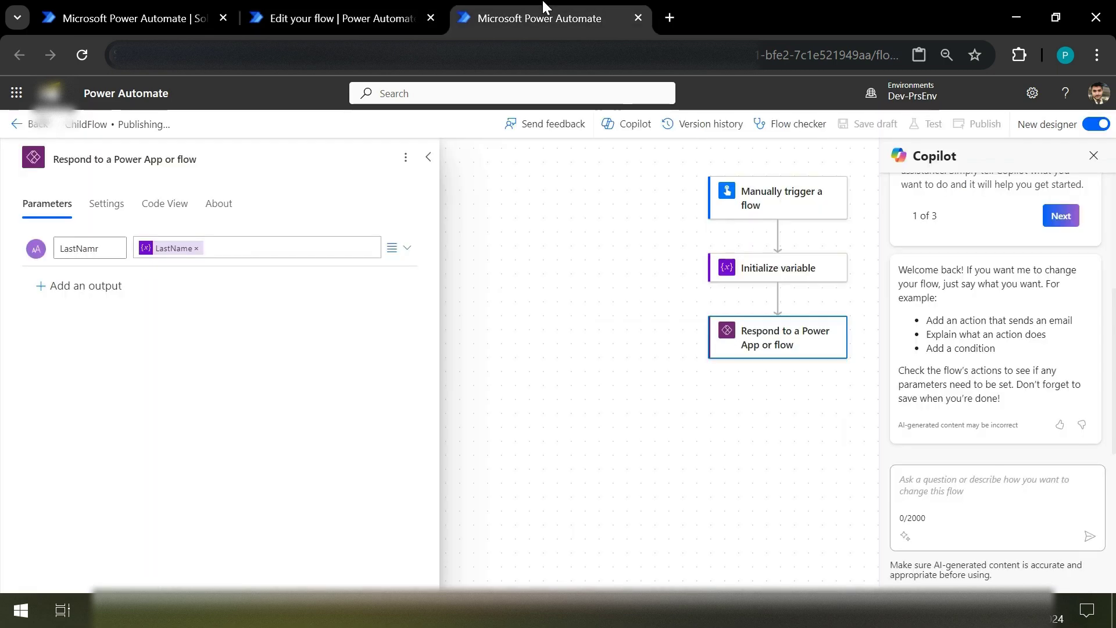
pyautogui.click(336, 7)
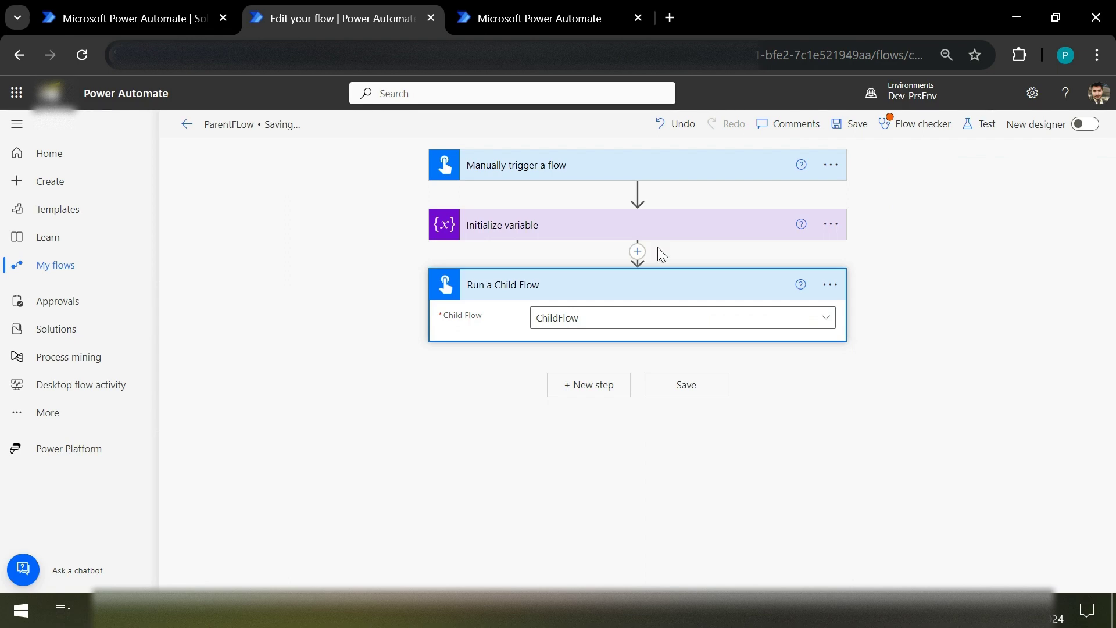
pyautogui.click(490, 2)
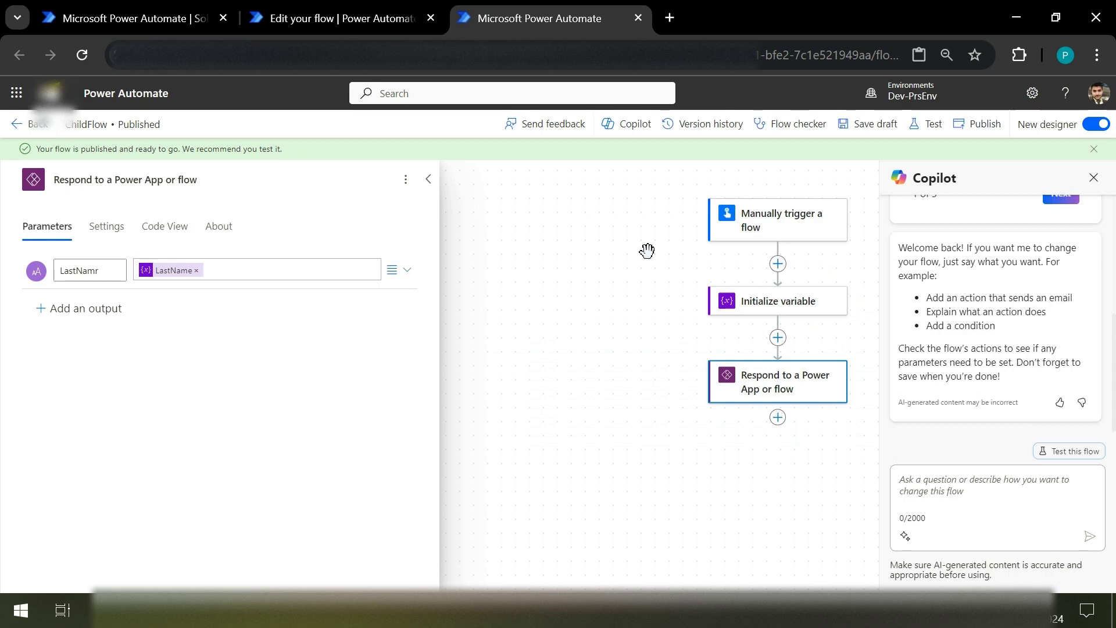
# Step: Close ParentFLow's flow checker pane, collapse Run a Child Flow, and return to Learning_Solution
pyautogui.click(349, 8)
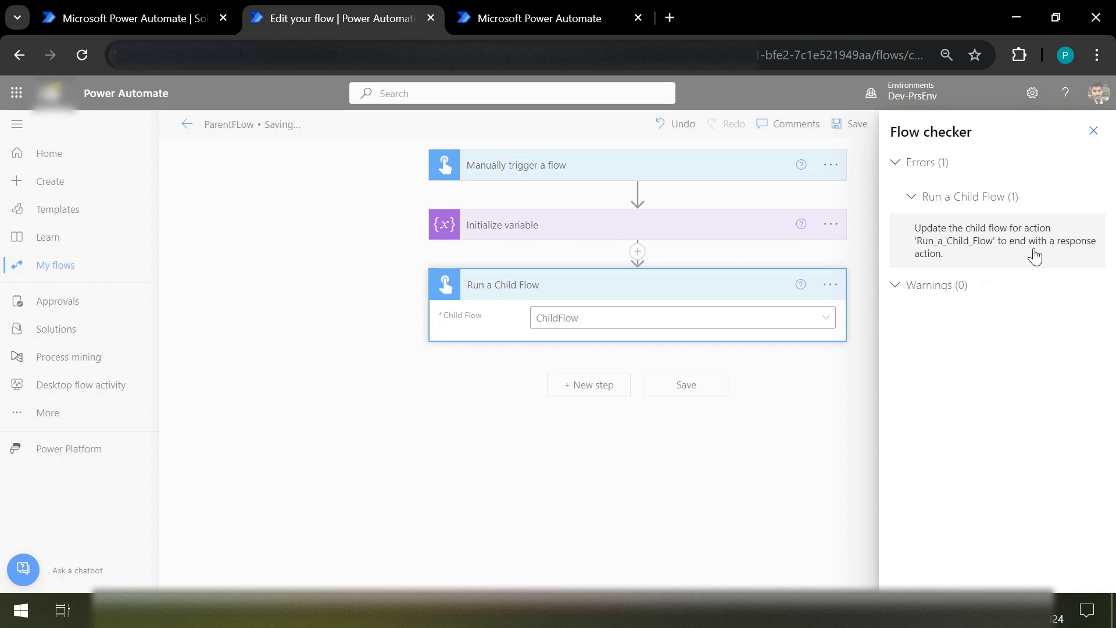
pyautogui.click(1093, 130)
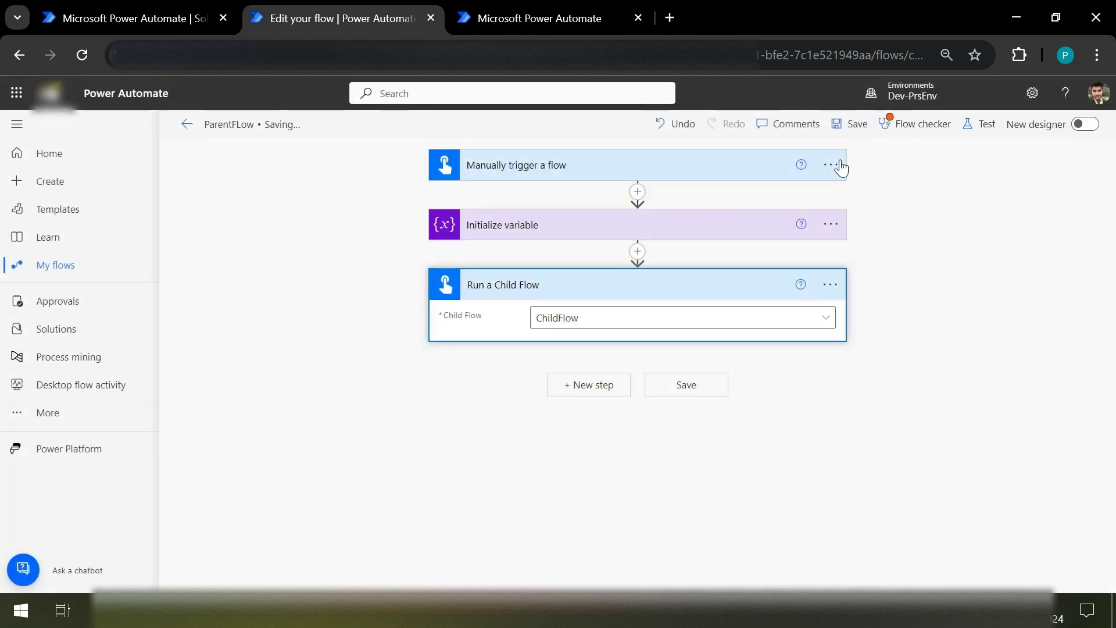
pyautogui.click(657, 283)
pyautogui.click(663, 283)
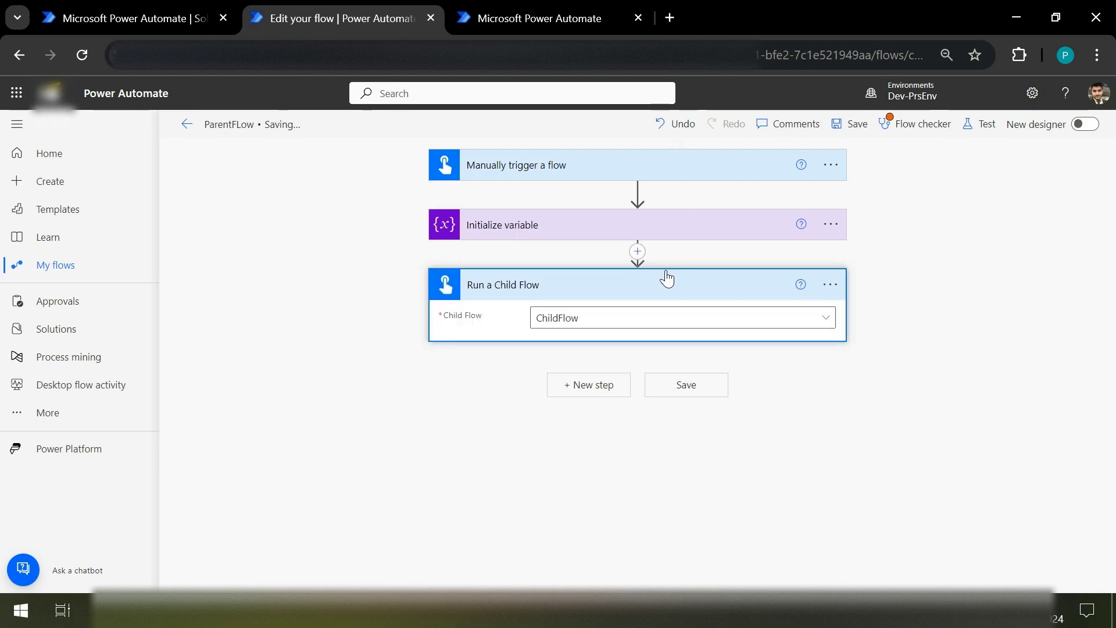
pyautogui.click(667, 281)
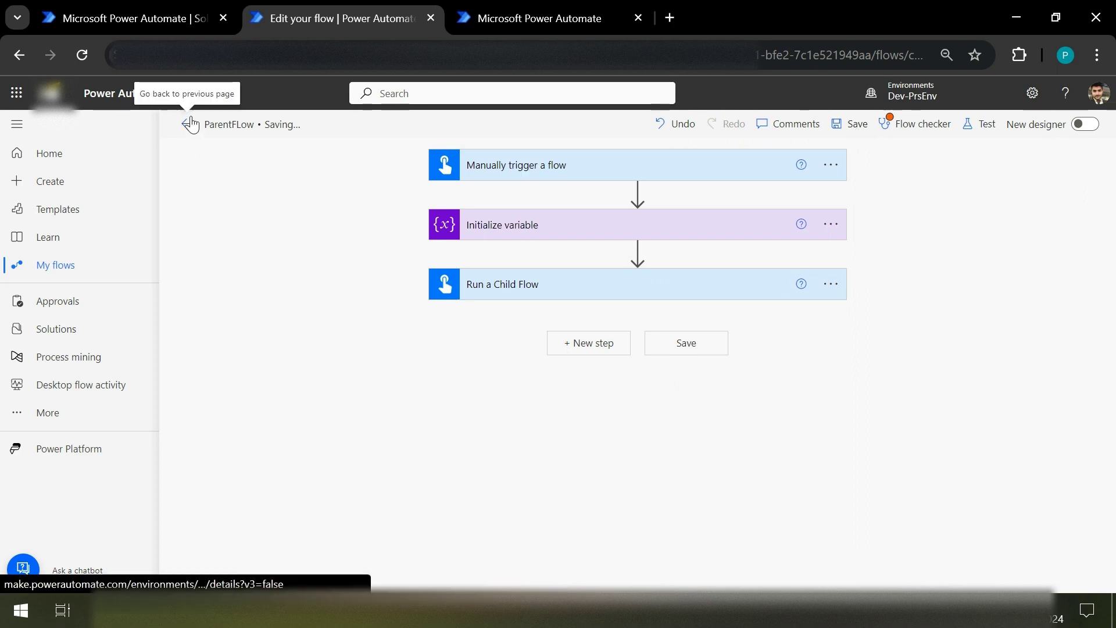
pyautogui.click(140, 19)
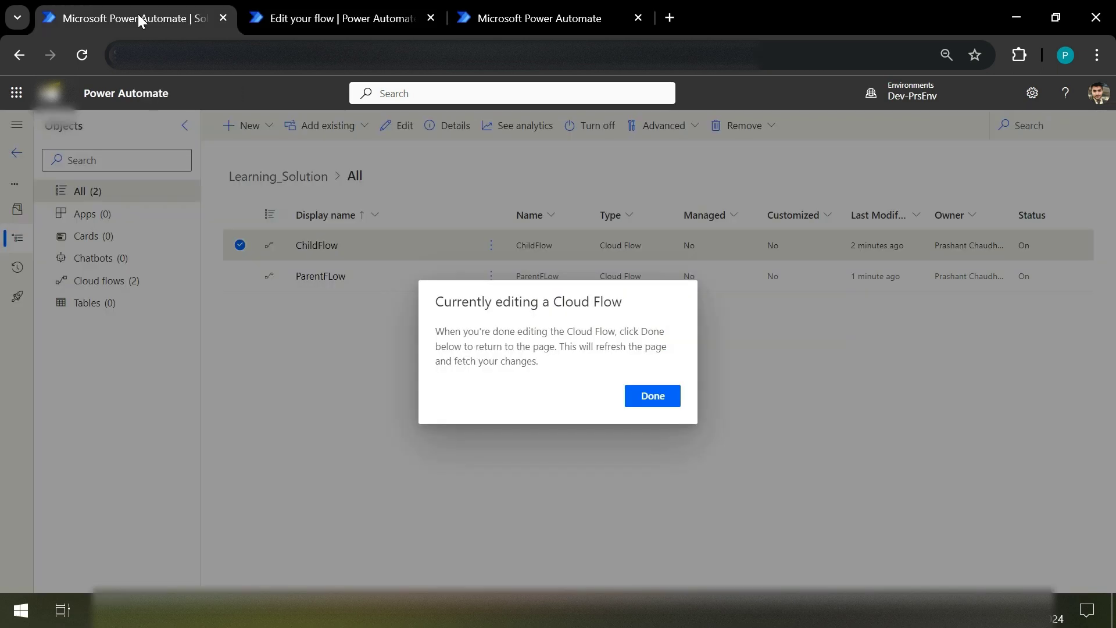
# Step: Leave the old ParentFLow tab without saving, then reopen ParentFLow via Edit in the solution list
pyautogui.click(431, 18)
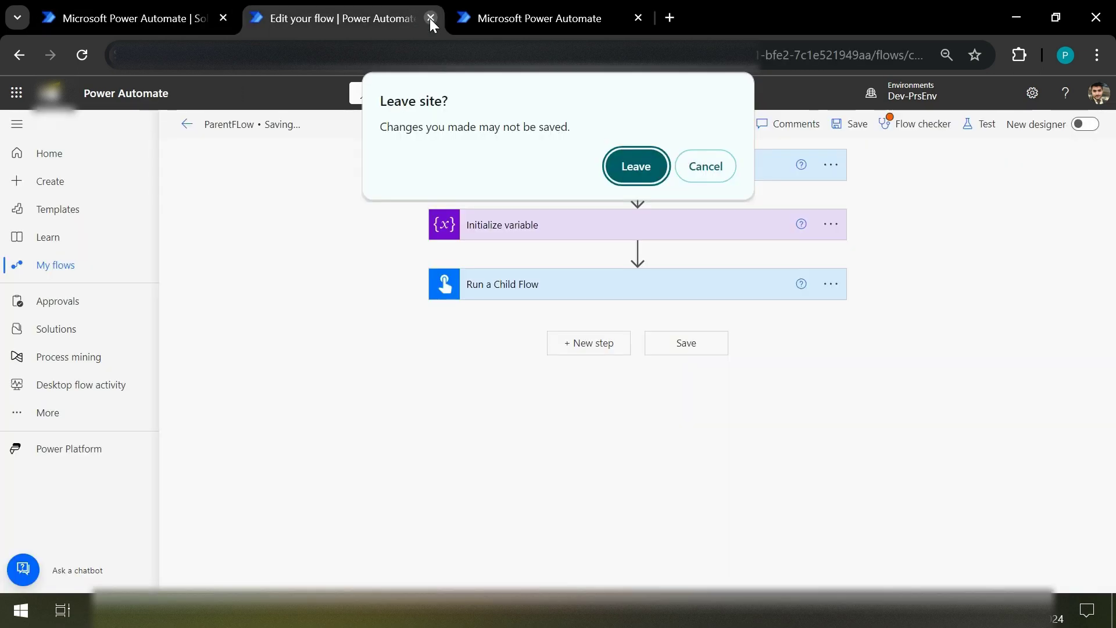
pyautogui.click(655, 174)
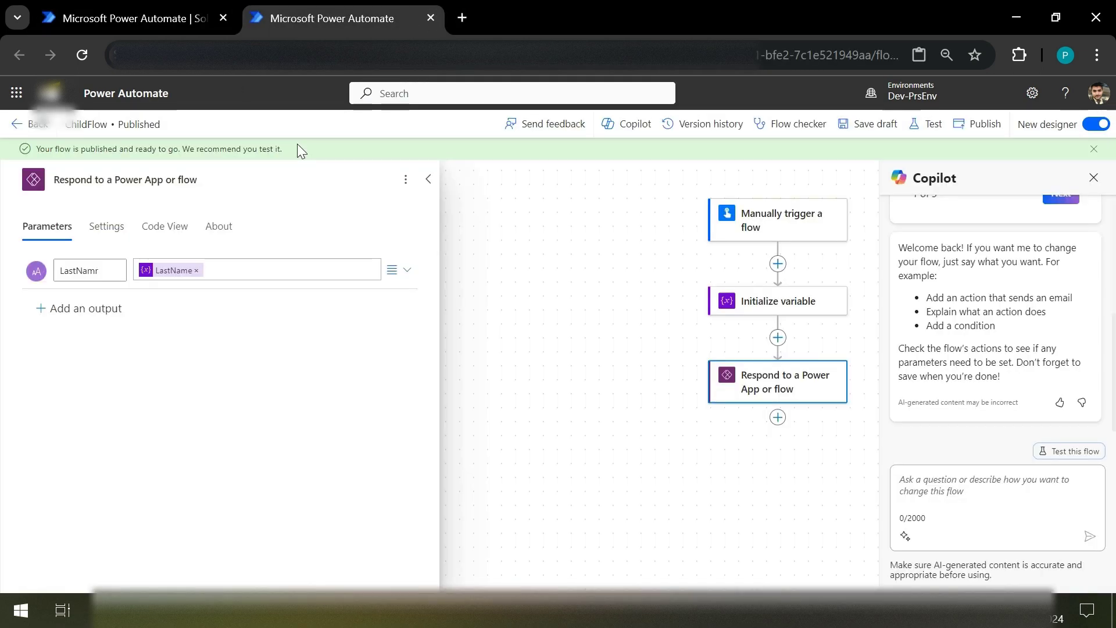
pyautogui.click(134, 18)
pyautogui.click(653, 396)
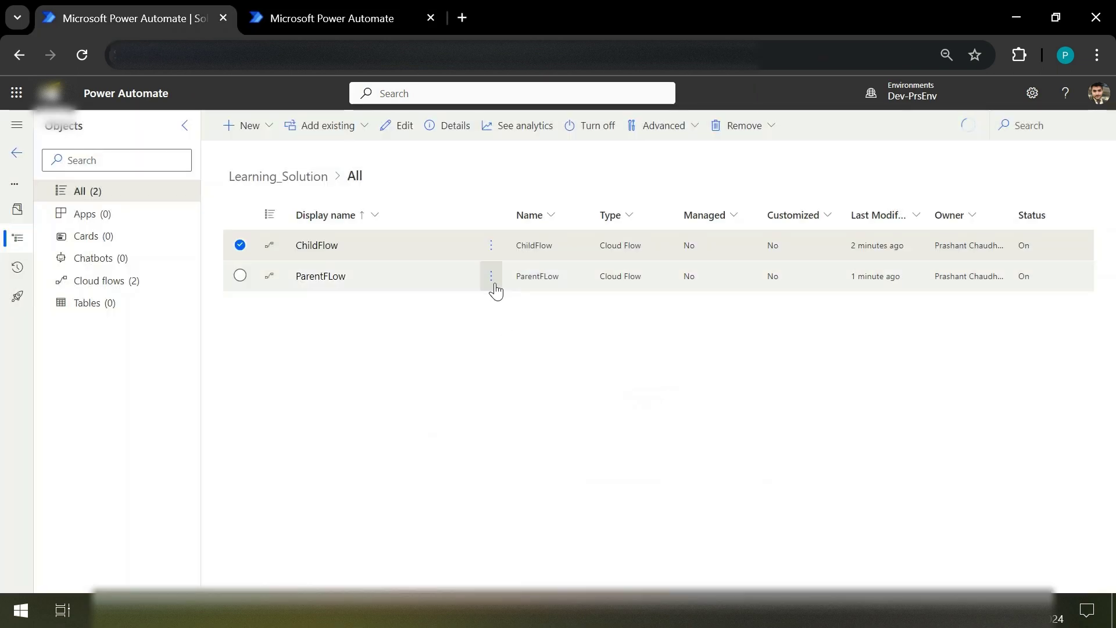
pyautogui.click(491, 276)
pyautogui.click(511, 304)
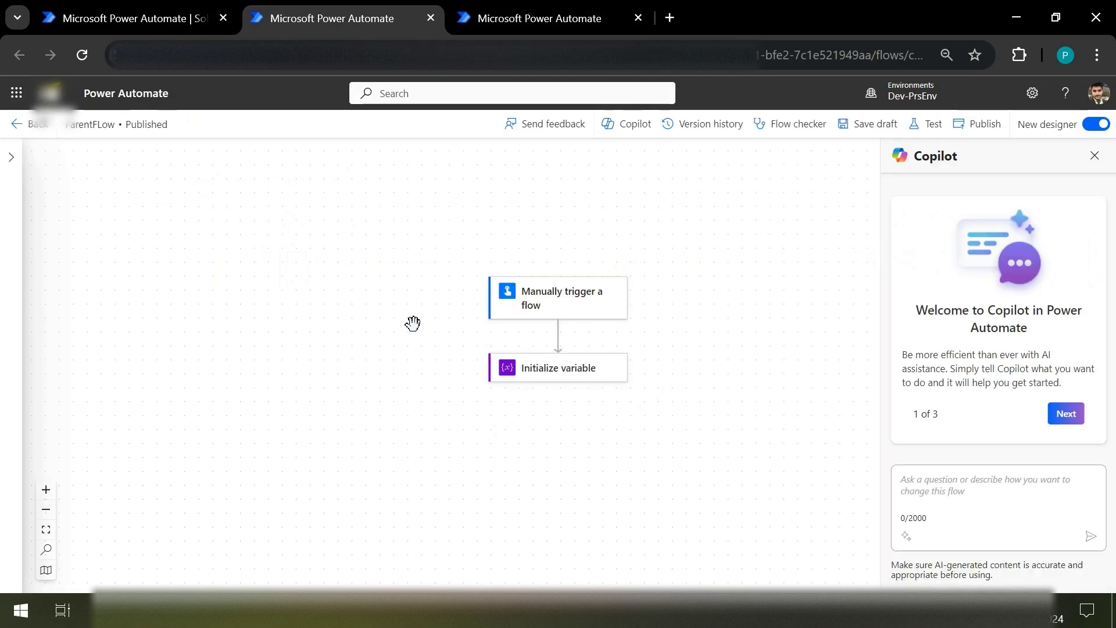
# Step: Add a Run a Child Flow step after Initialize variable, set to call ChildFlow
pyautogui.click(557, 470)
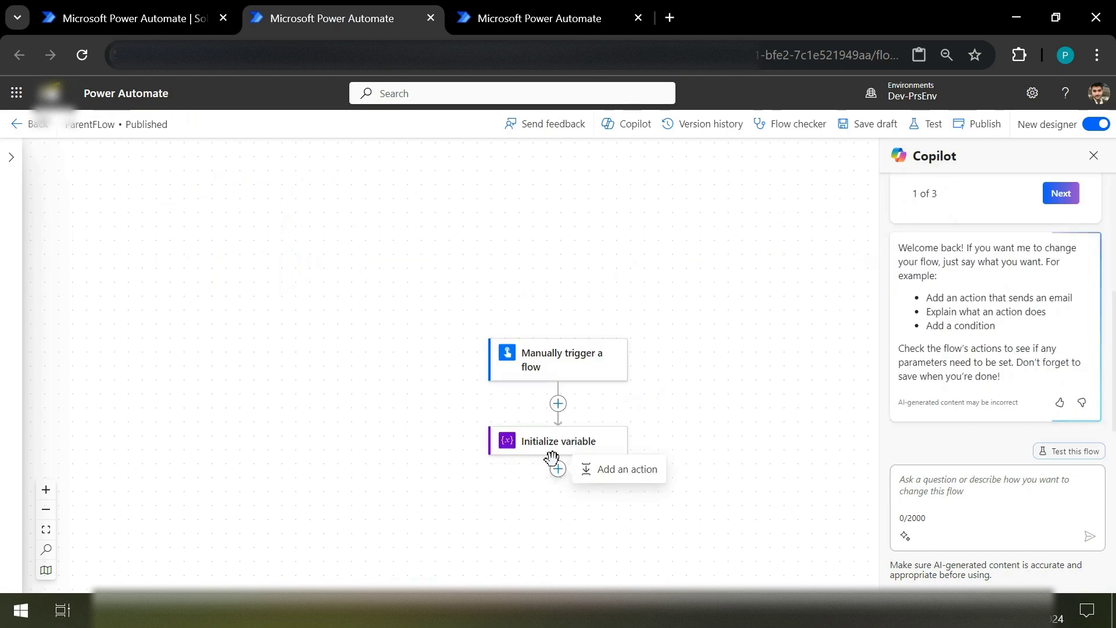
pyautogui.click(634, 475)
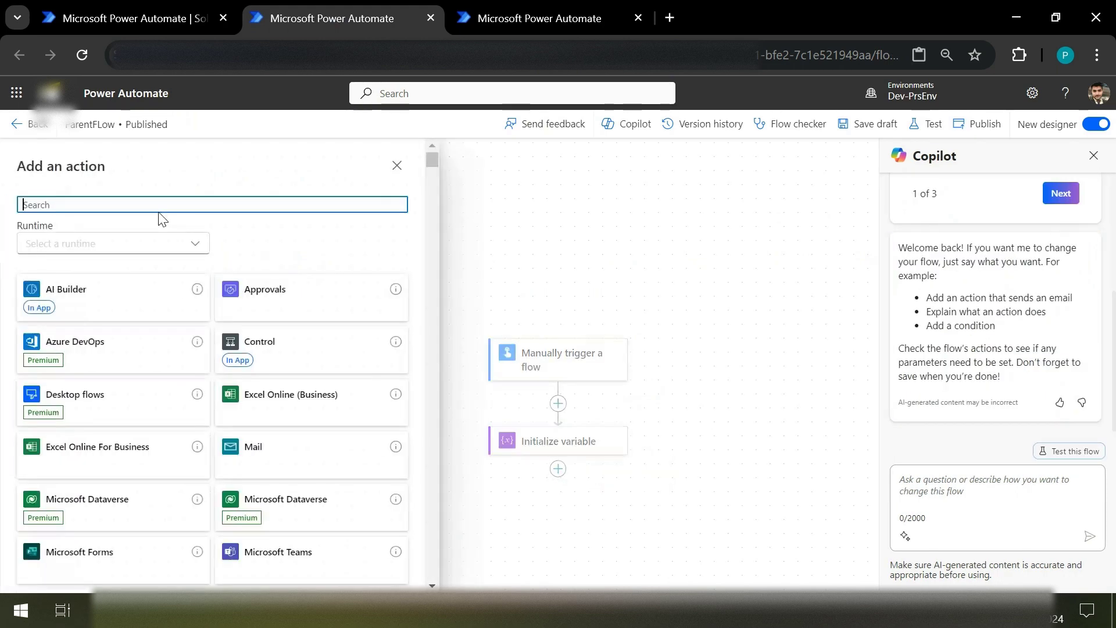
pyautogui.write('run a ')
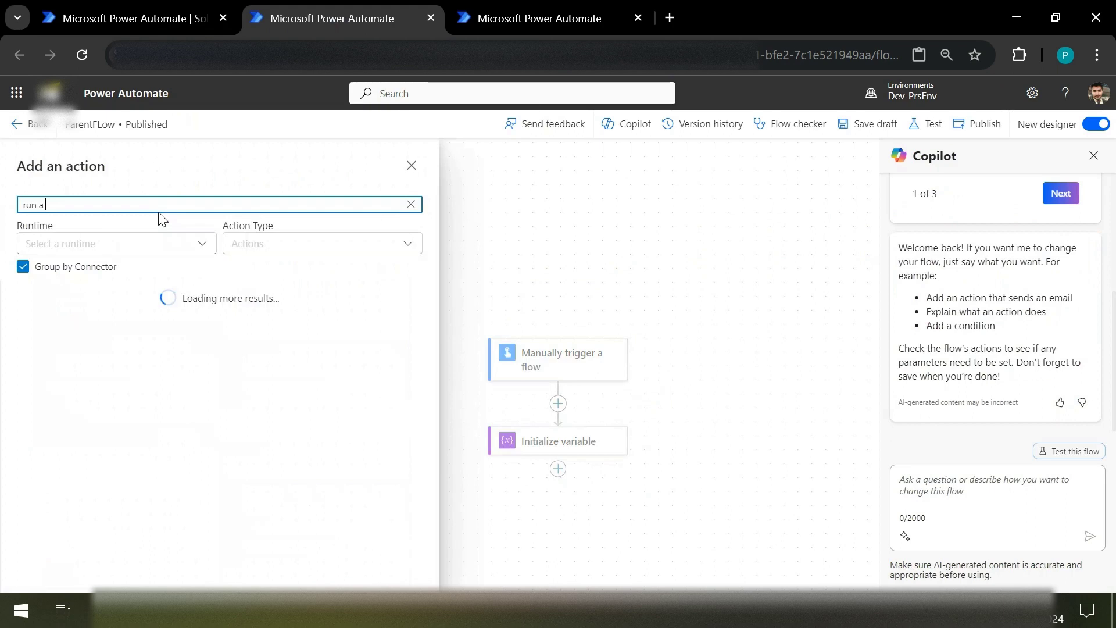
pyautogui.write('child flow')
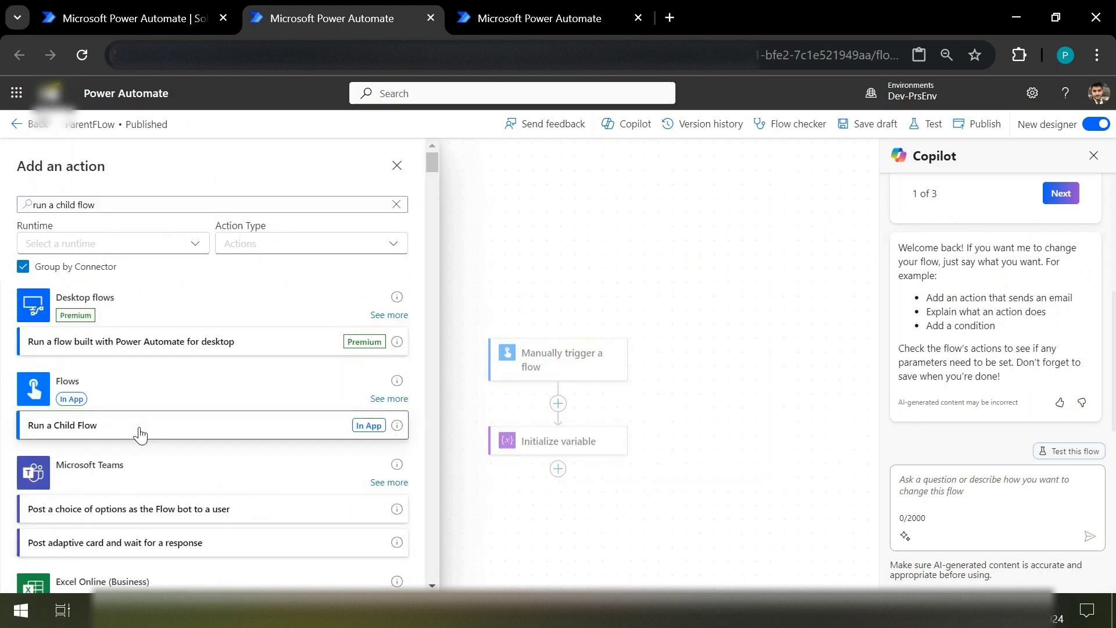
pyautogui.click(139, 434)
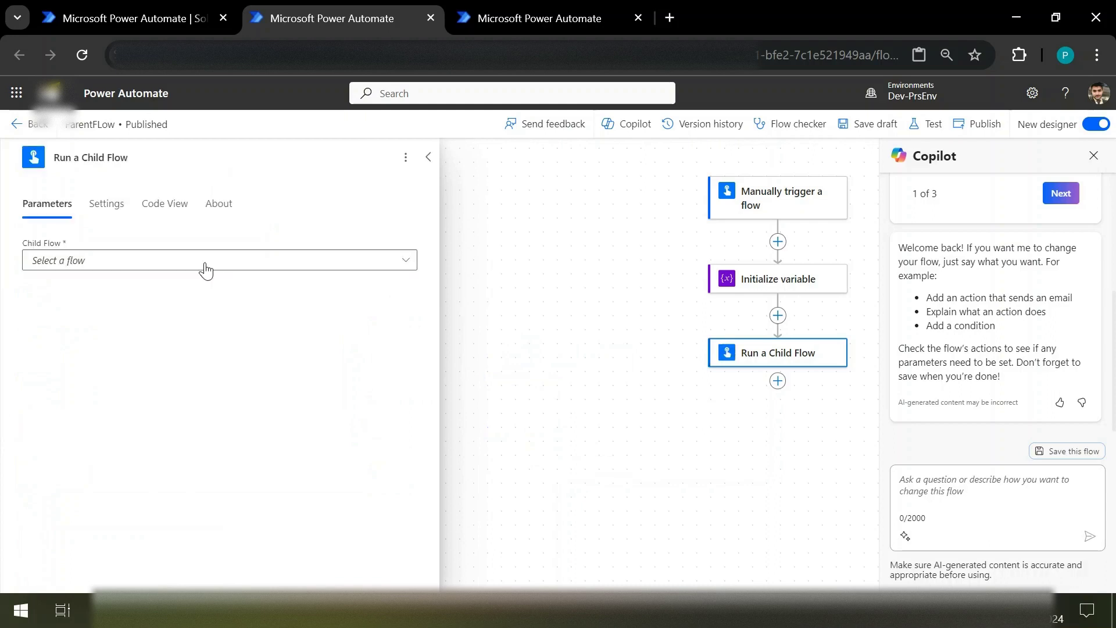
pyautogui.click(247, 262)
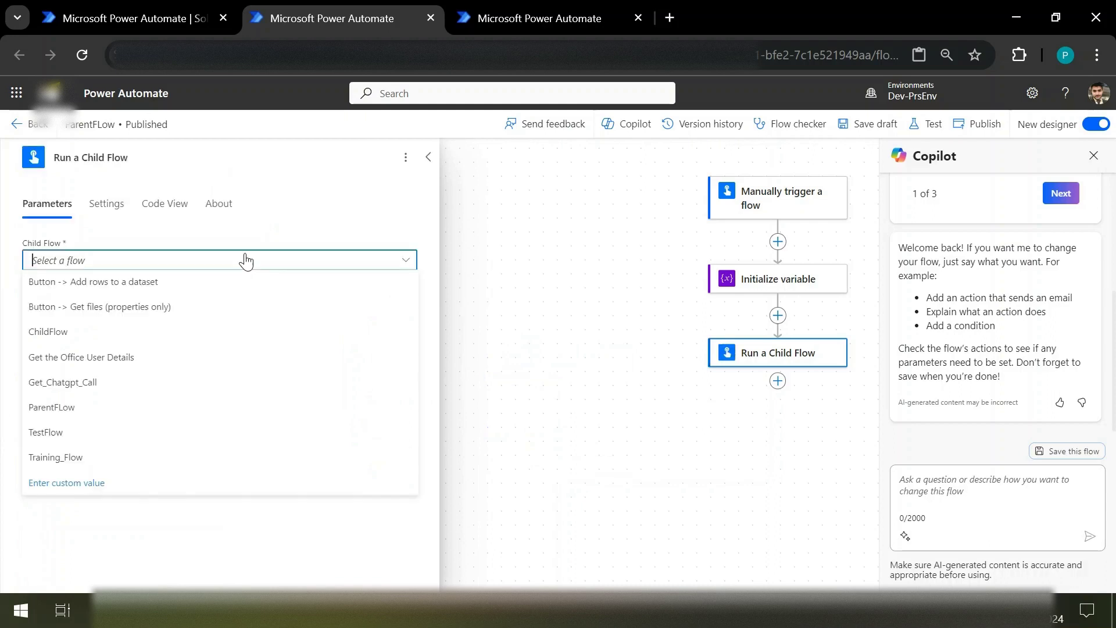
pyautogui.click(76, 341)
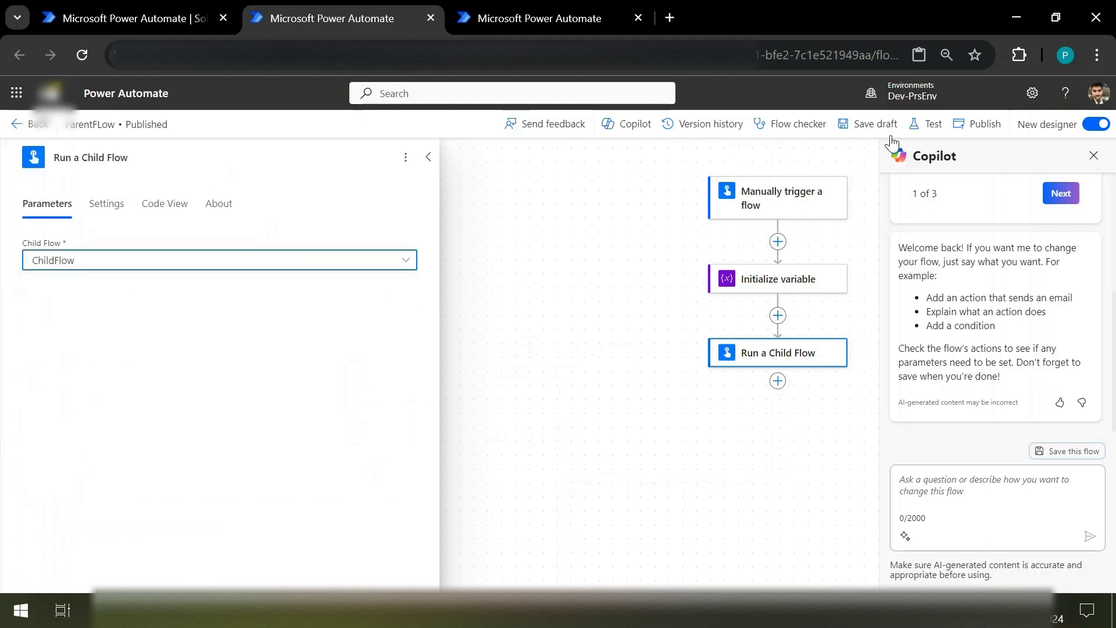
# Step: Start a new action below Run a Child Flow and search for 'vompose'
pyautogui.moveTo(779, 388); pyautogui.dragTo(780, 388)
pyautogui.click(779, 381)
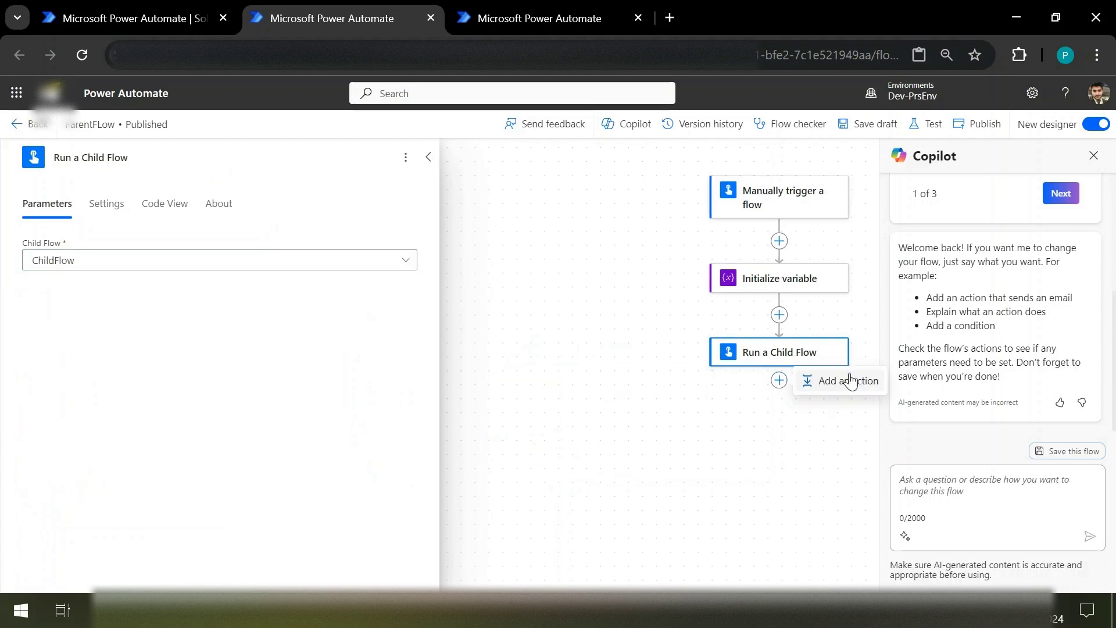
pyautogui.click(850, 381)
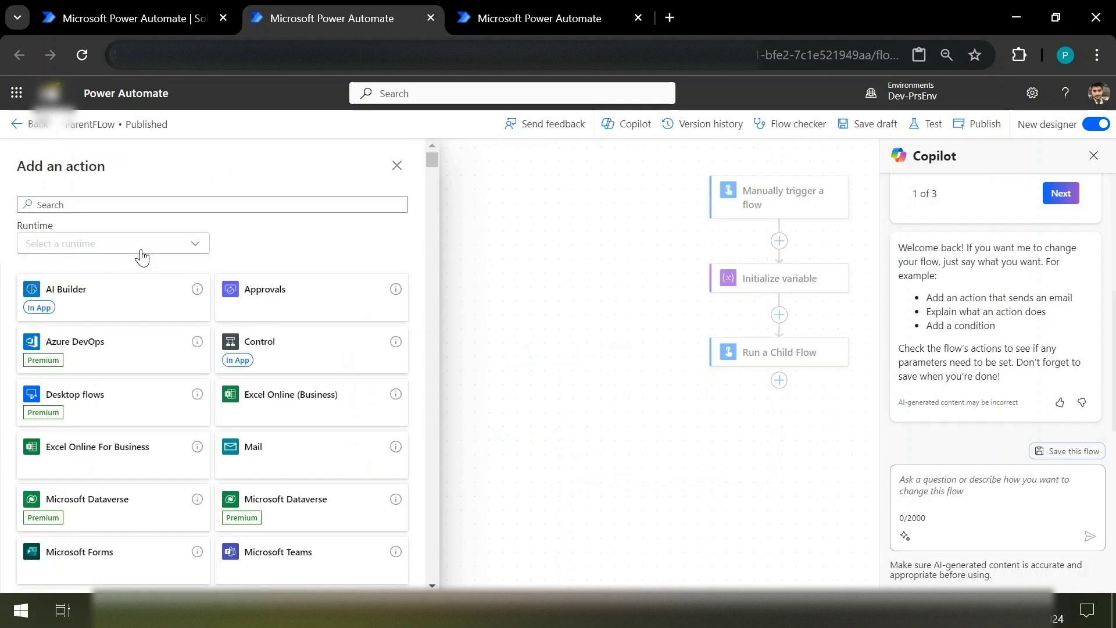
pyautogui.click(163, 200)
pyautogui.write('v')
pyautogui.write('ompos')
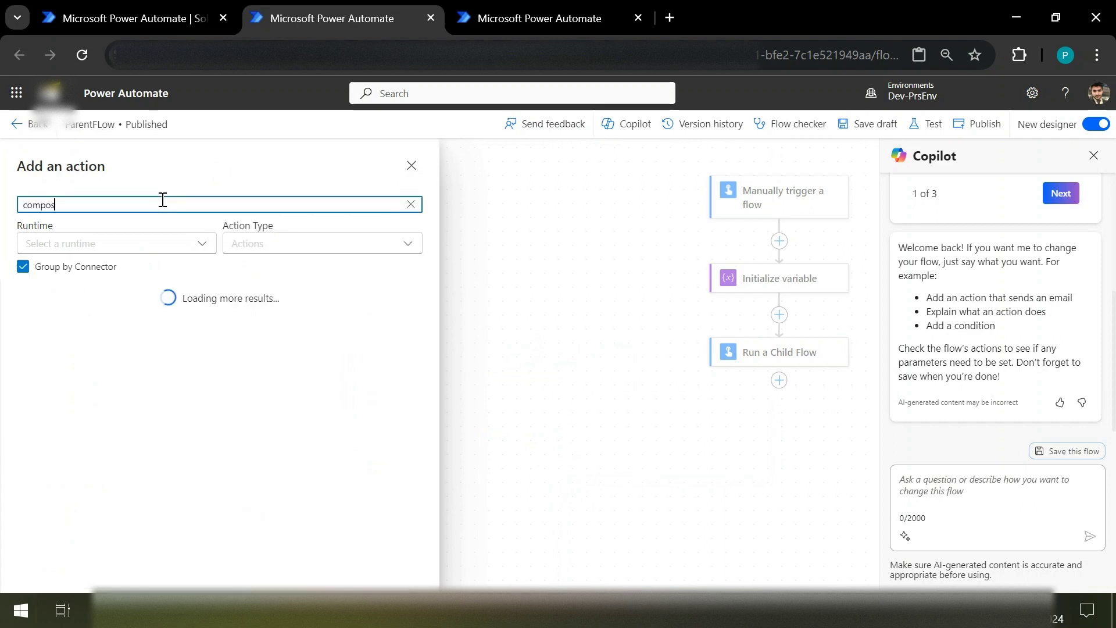
pyautogui.write('e')
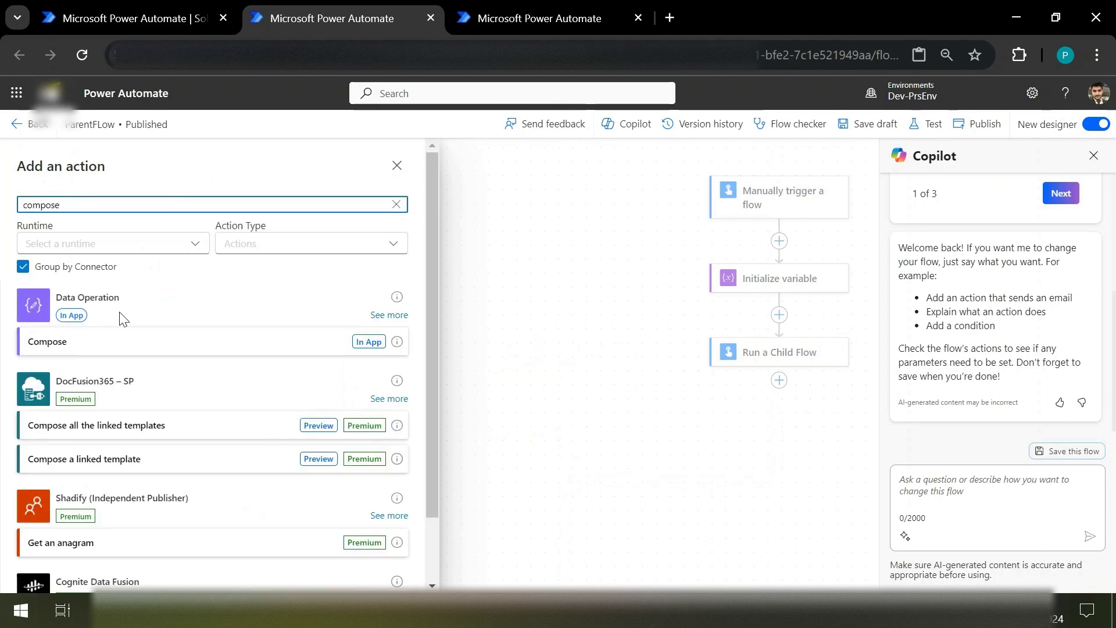
# Step: Add a Compose step whose inputs are the child flow's LastNamr output followed by FirstName
pyautogui.click(102, 344)
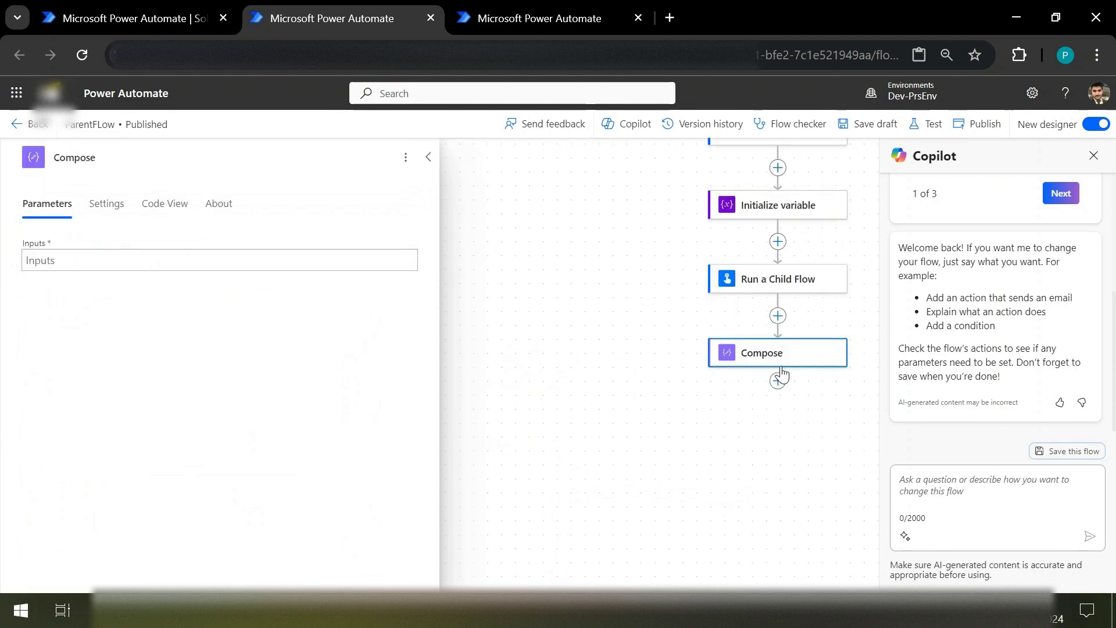
pyautogui.click(254, 262)
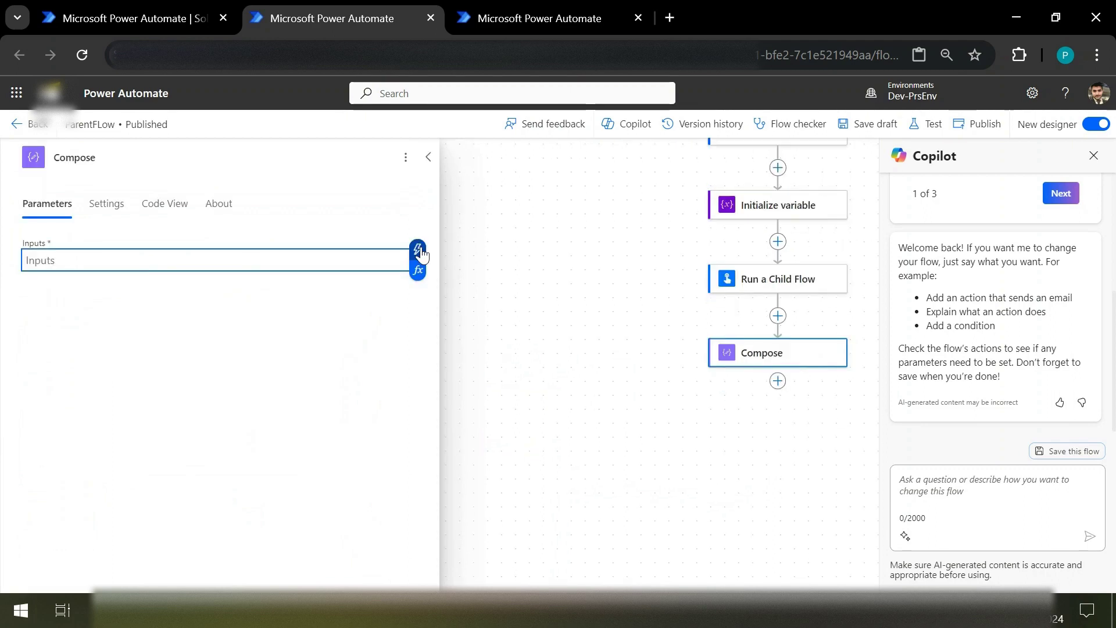
pyautogui.click(418, 250)
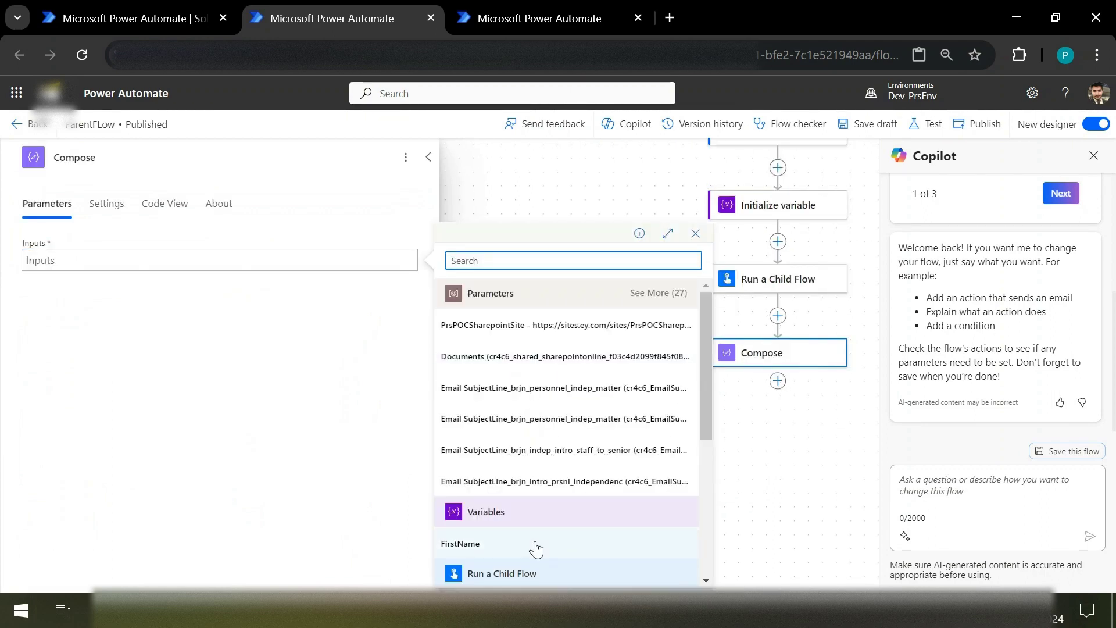
pyautogui.scroll(-2, 536, 550)
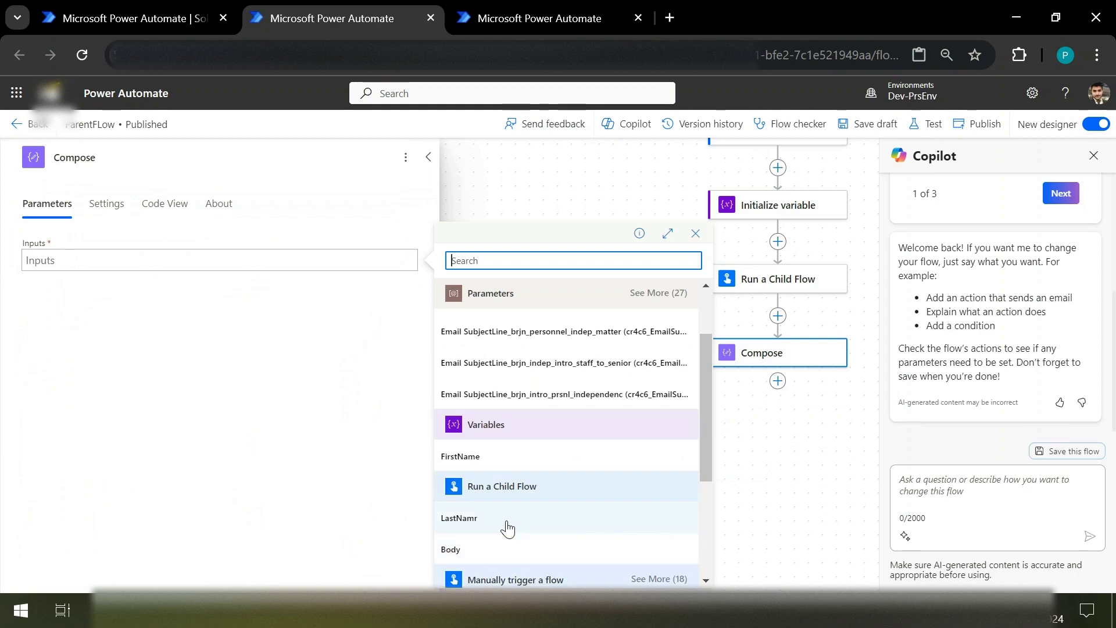
pyautogui.click(507, 528)
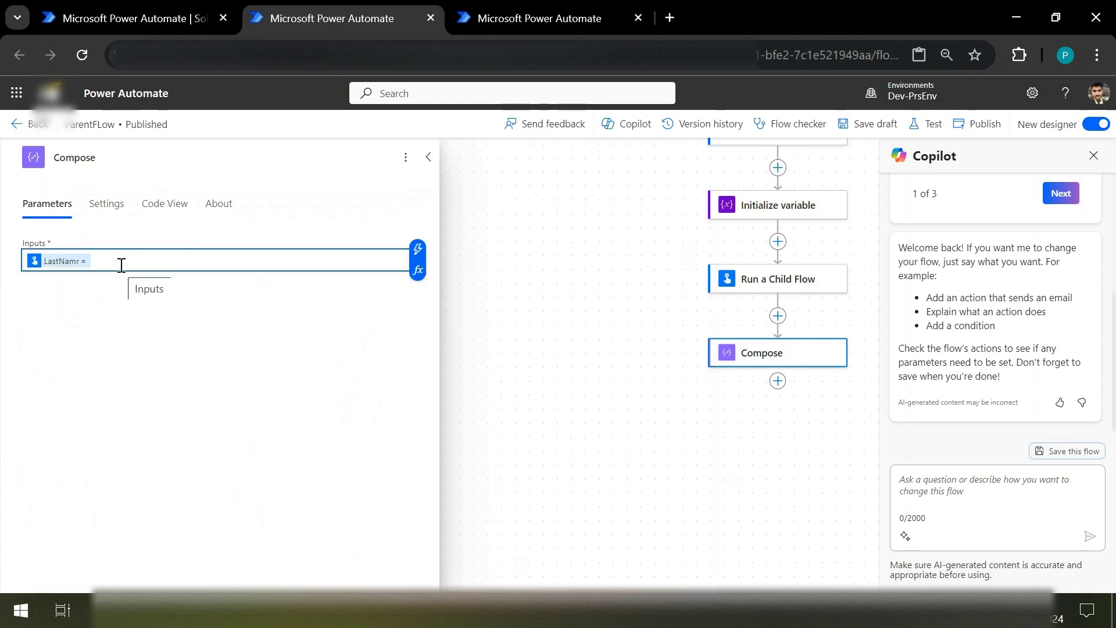
pyautogui.click(428, 260)
pyautogui.click(417, 257)
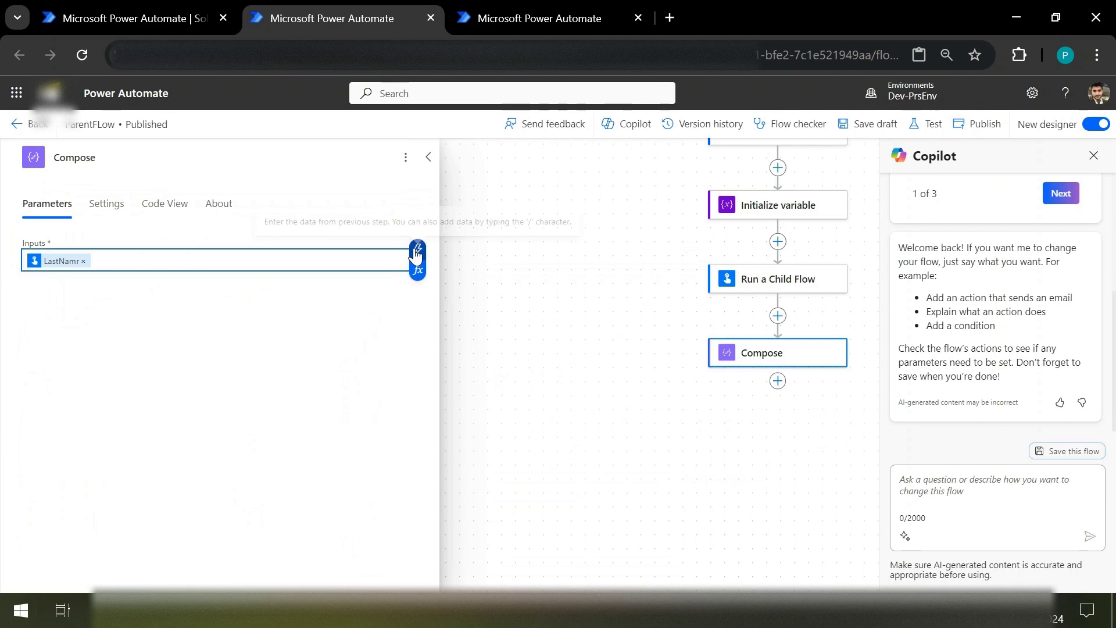
pyautogui.click(416, 251)
pyautogui.click(510, 546)
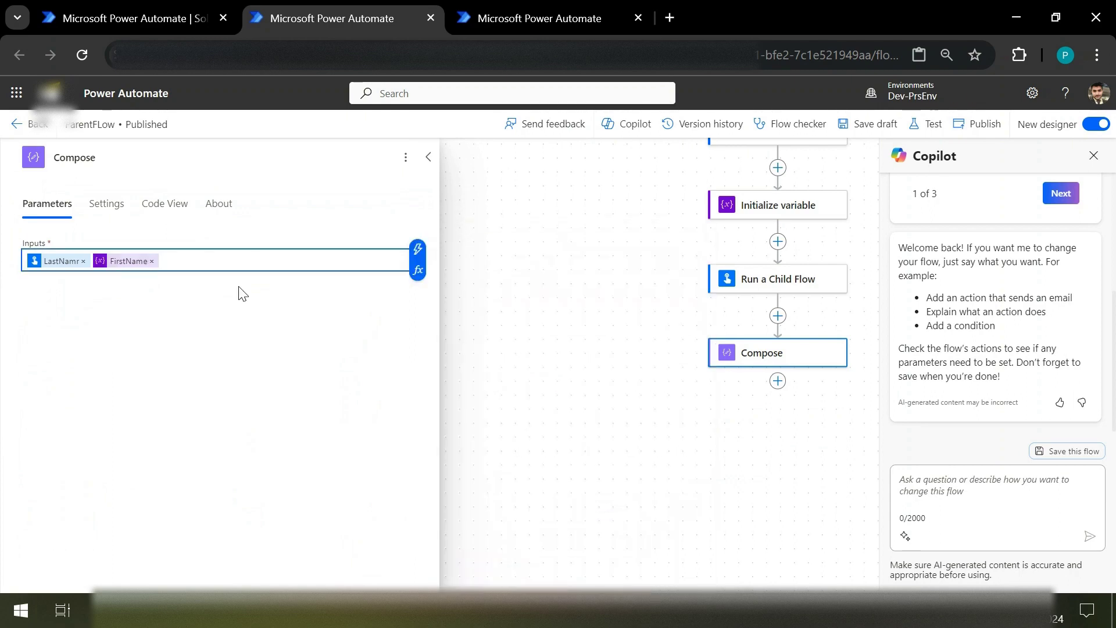
pyautogui.click(193, 260)
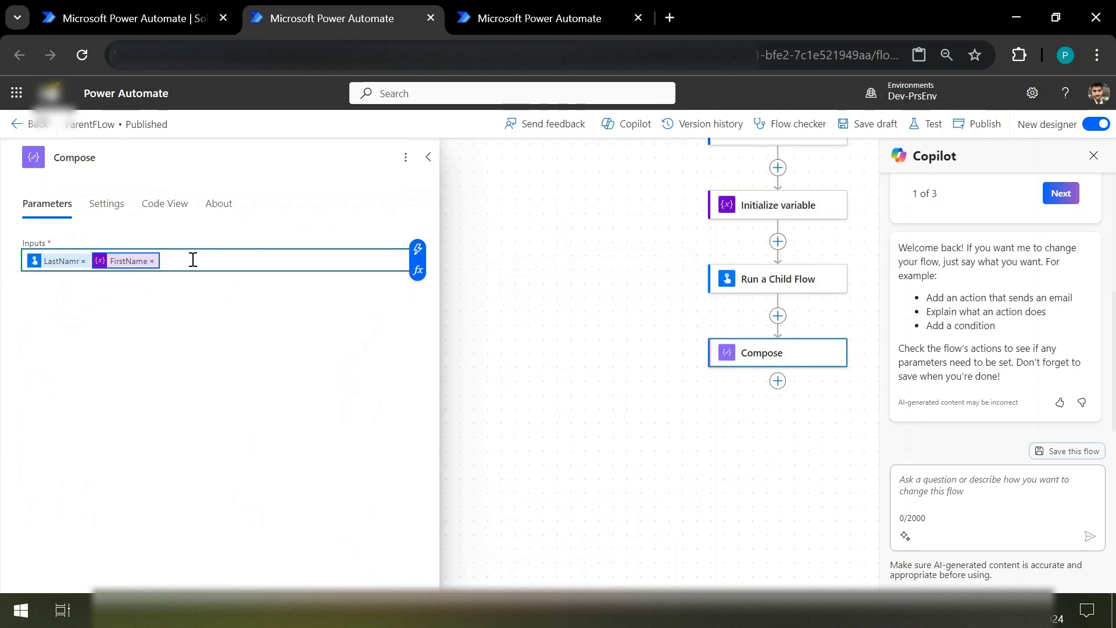
pyautogui.click(250, 335)
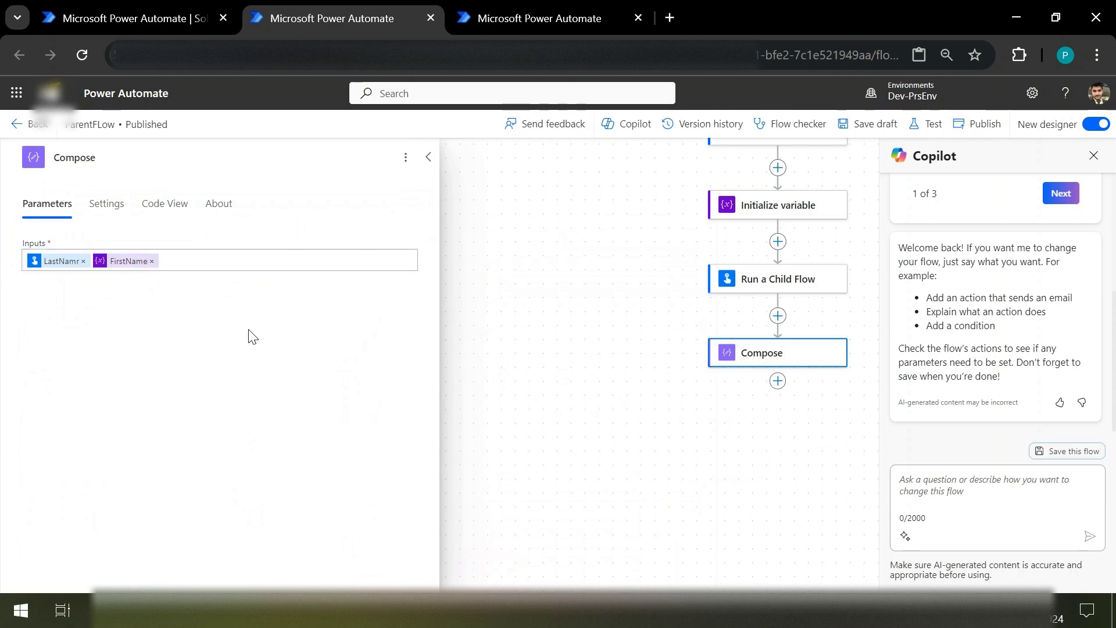
# Step: Save ParentFLow as a draft
pyautogui.click(875, 130)
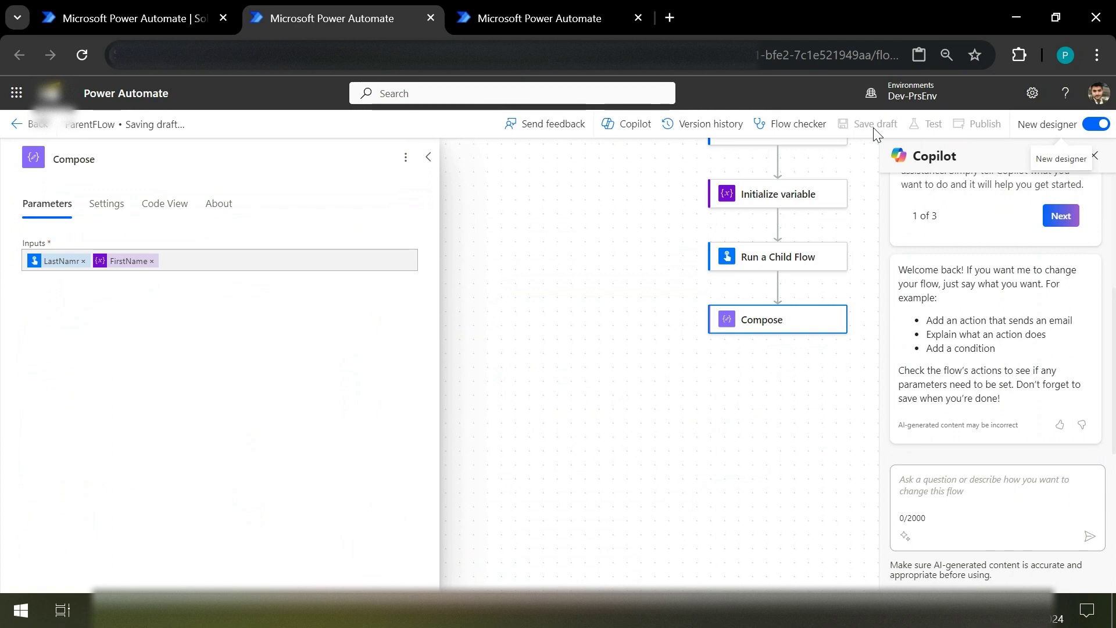
pyautogui.hotkey('alt', 'Tab')
pyautogui.hotkey('alt', 'Tab')
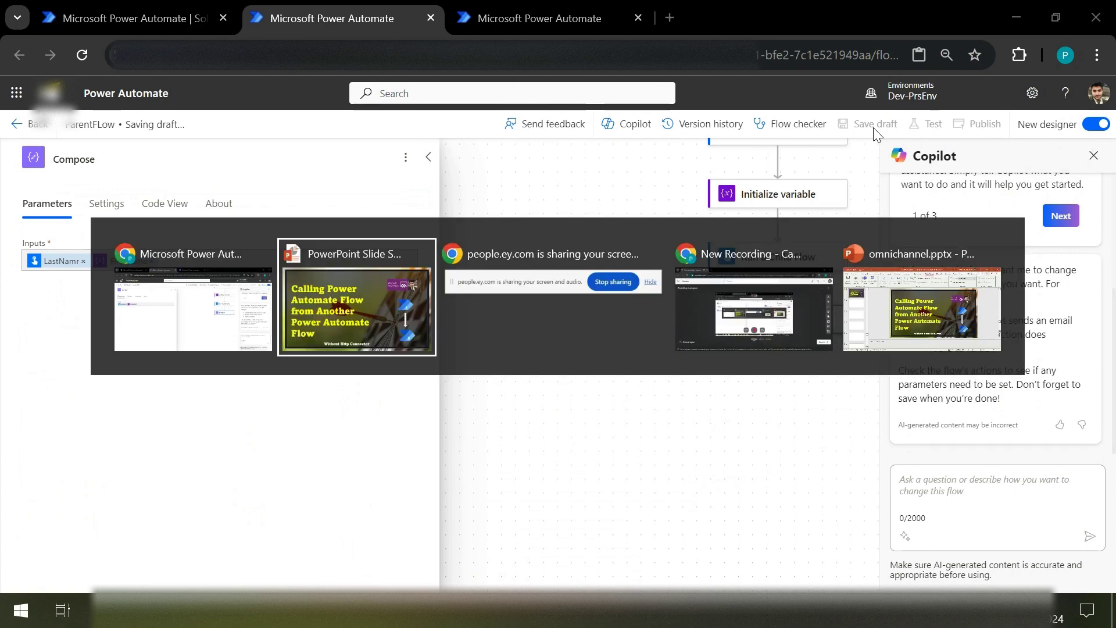
pyautogui.hotkey('alt', 'Tab')
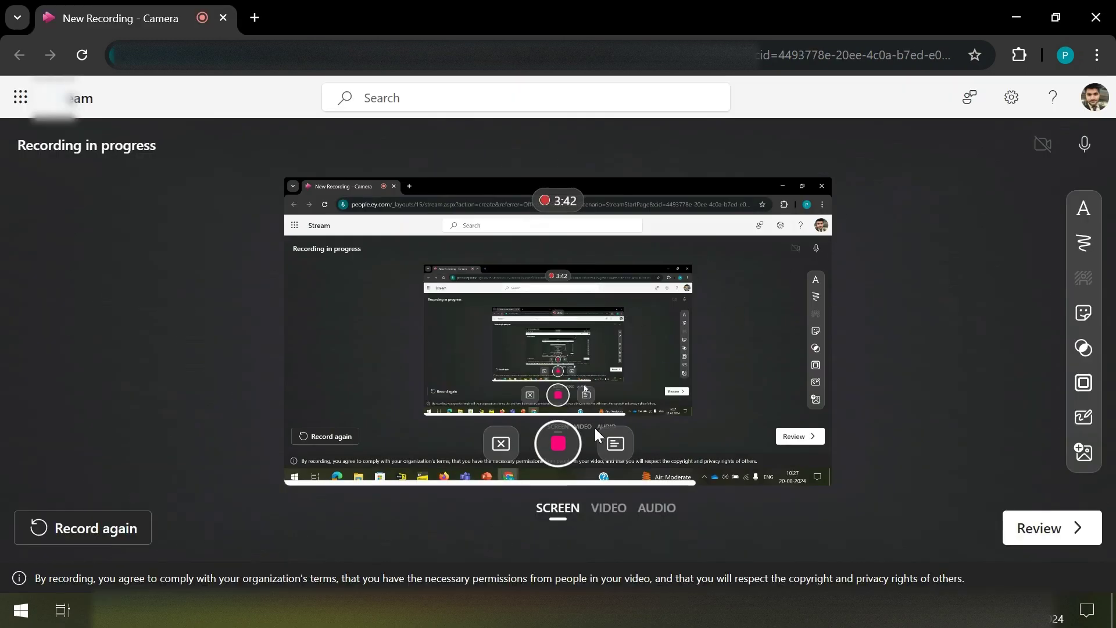
pyautogui.click(557, 445)
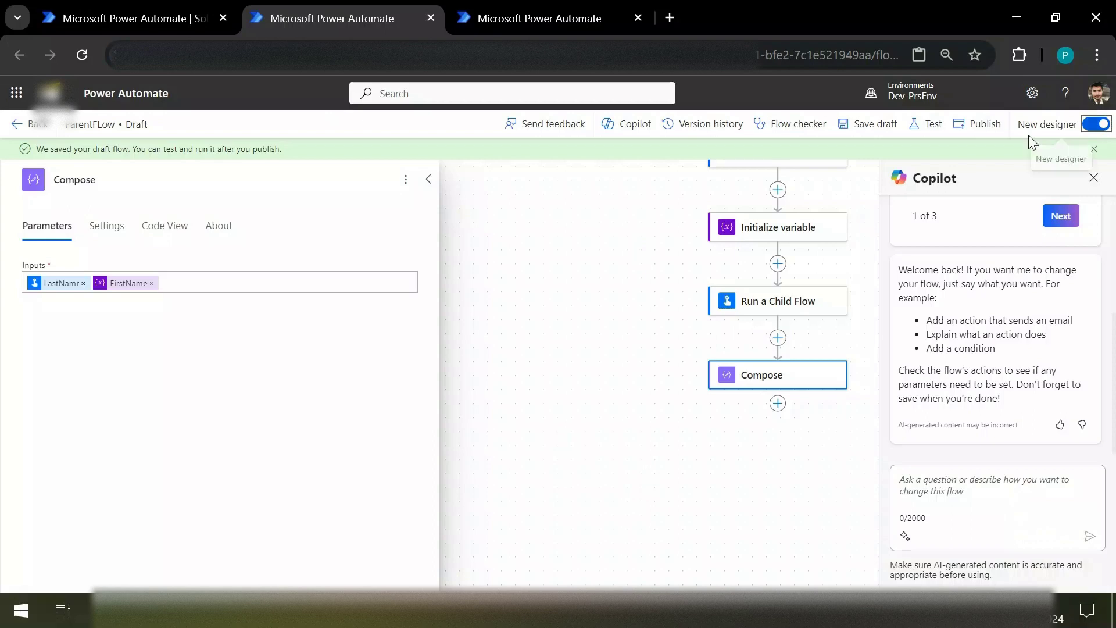
# Step: Open a test of ParentFLow, dismiss the test pane, and publish the flow instead
pyautogui.click(932, 125)
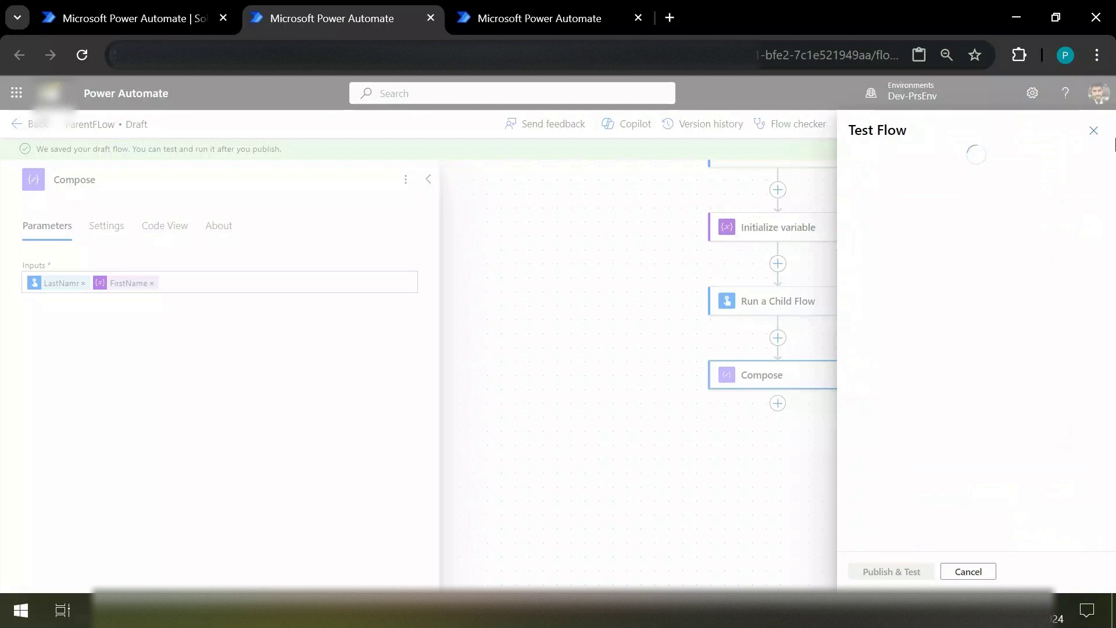
pyautogui.click(1094, 132)
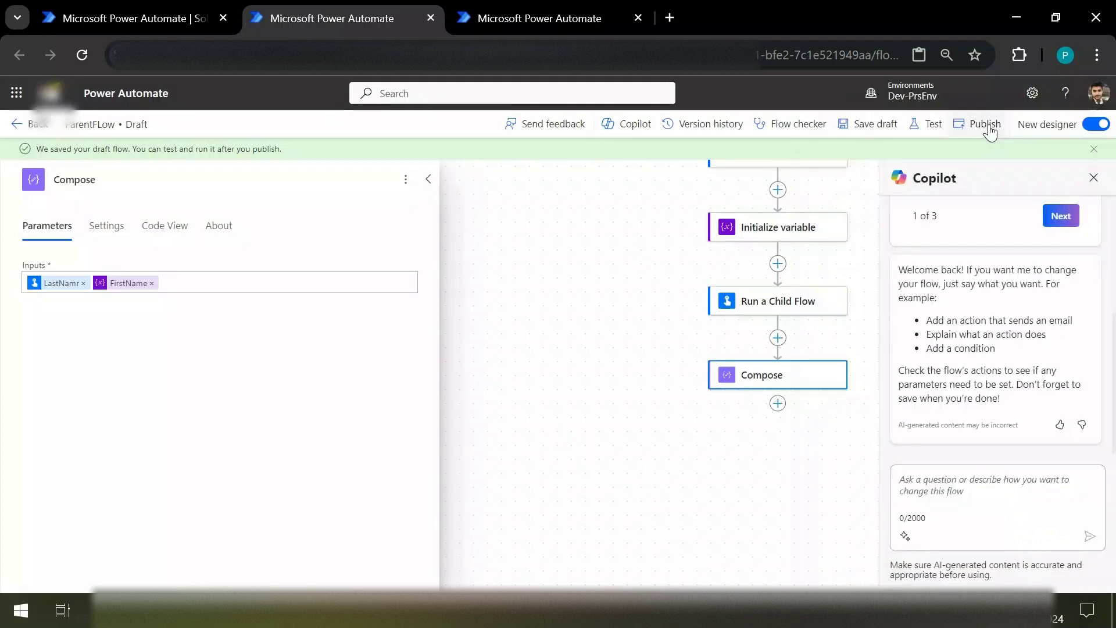
pyautogui.click(988, 127)
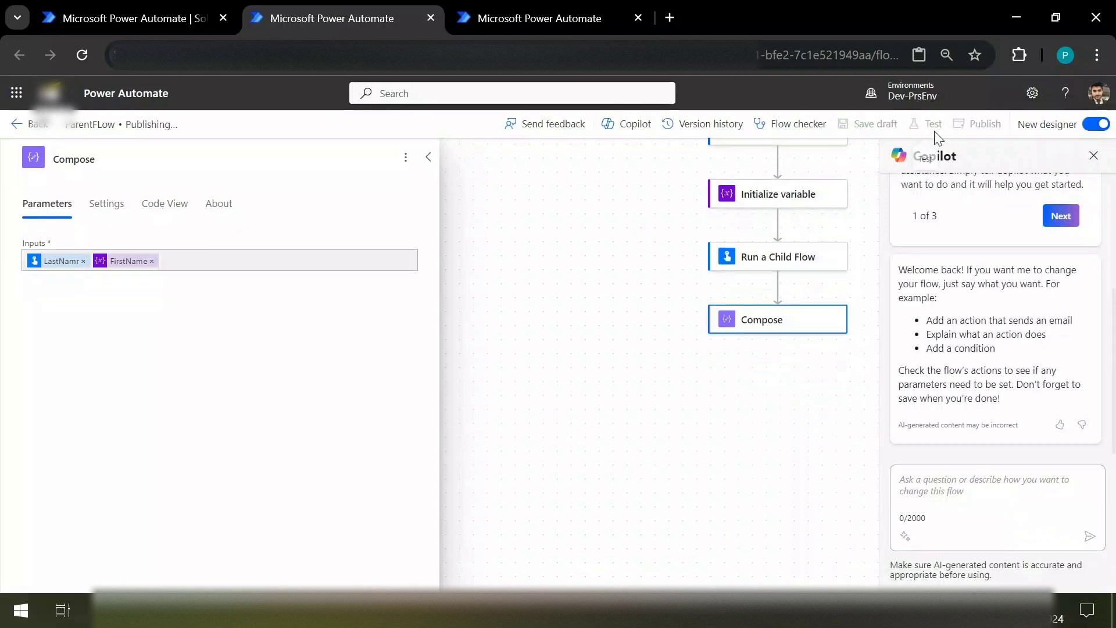
pyautogui.hotkey('alt', 'Tab')
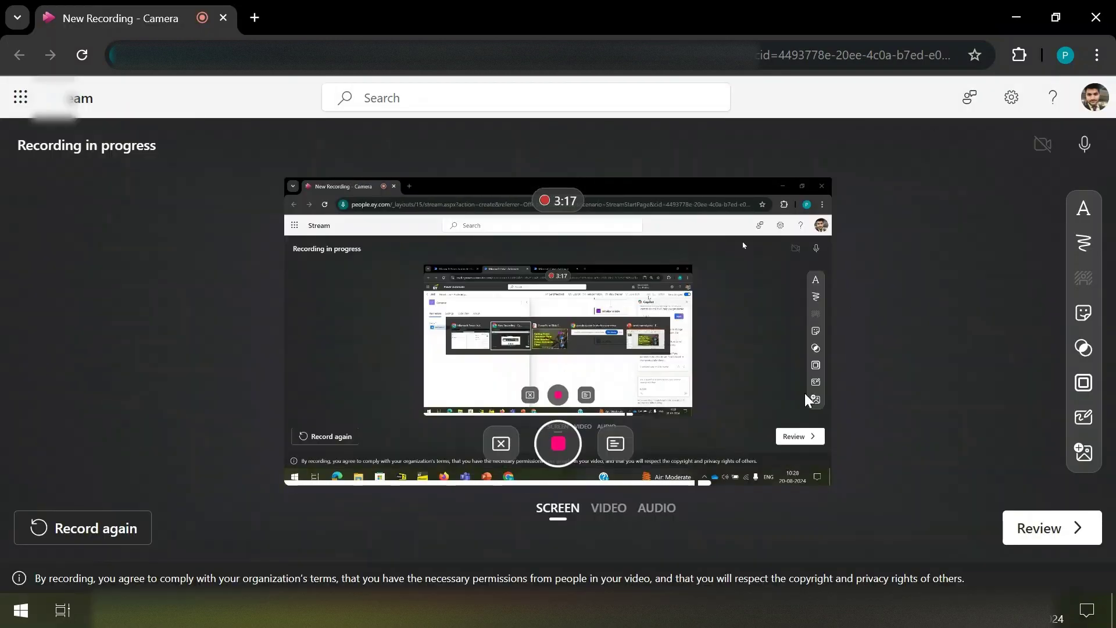
pyautogui.click(560, 453)
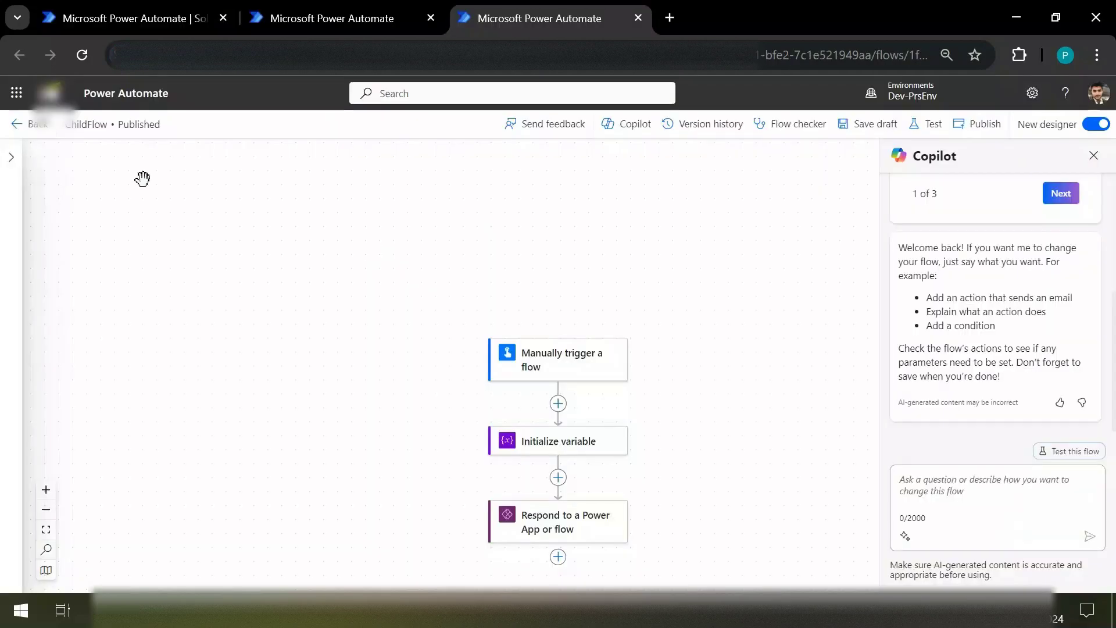
# Step: Run a manual test of ParentFLow, entering a person's name in the Name field
pyautogui.click(340, 5)
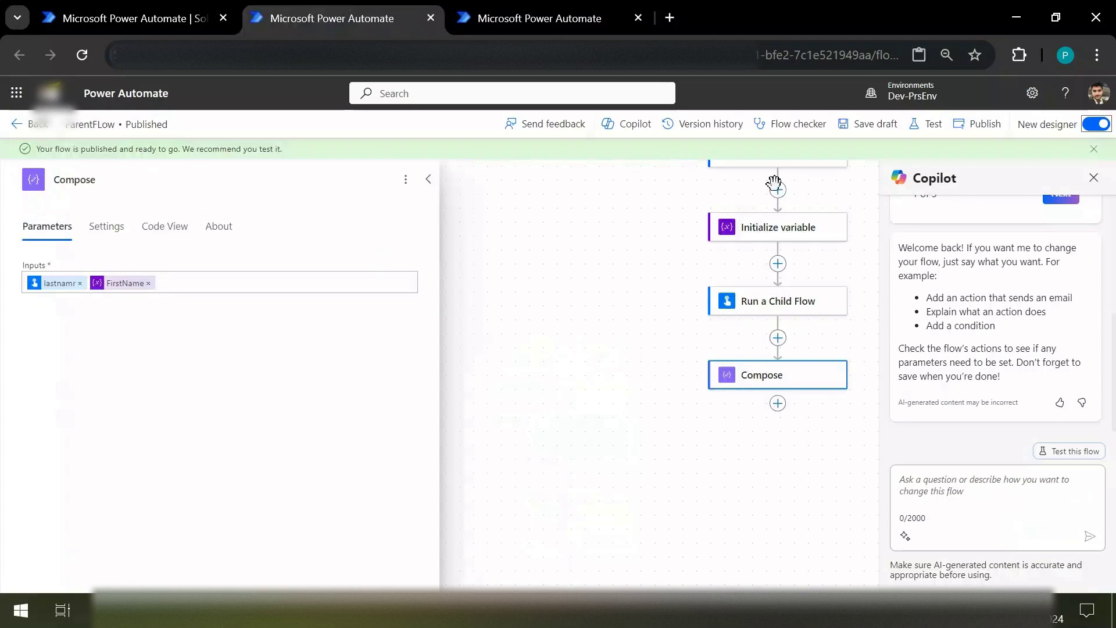
pyautogui.click(942, 131)
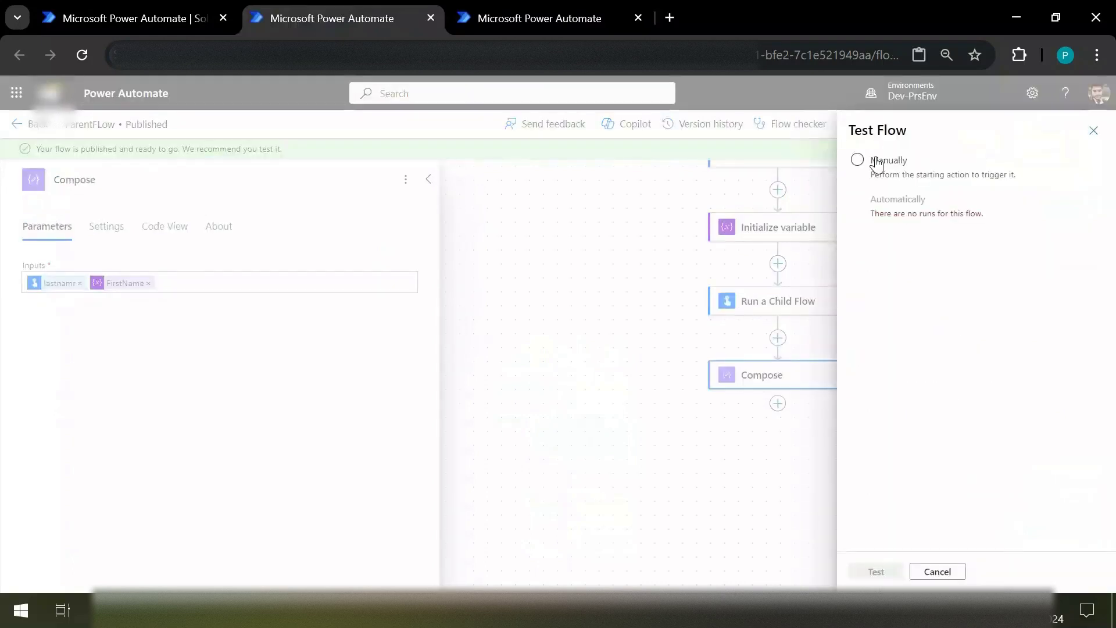
pyautogui.click(878, 165)
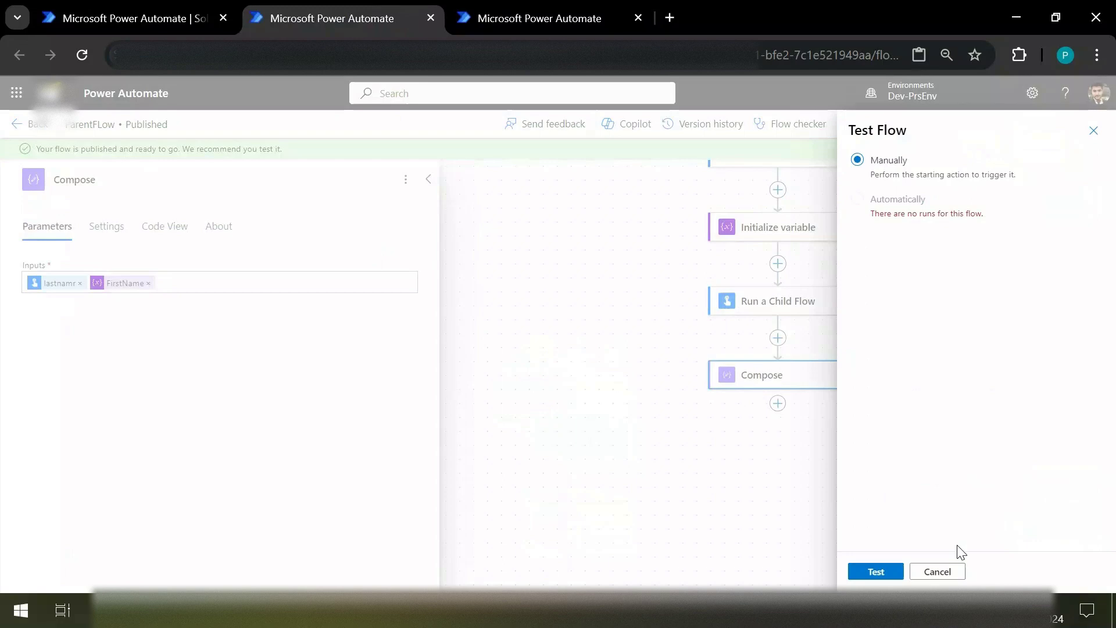
pyautogui.click(875, 573)
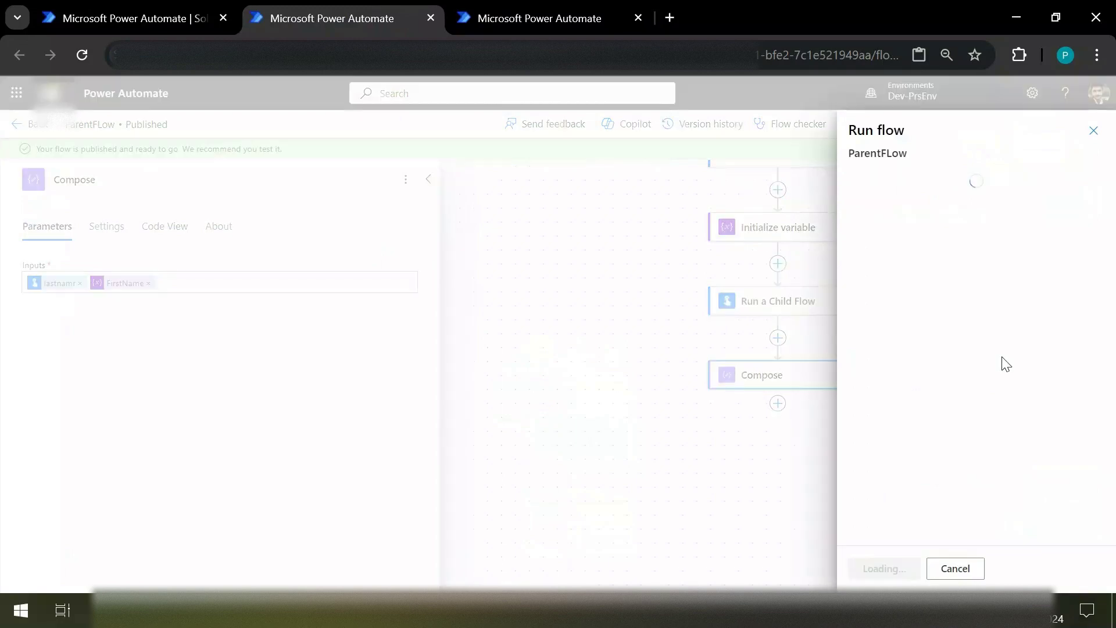
pyautogui.click(906, 209)
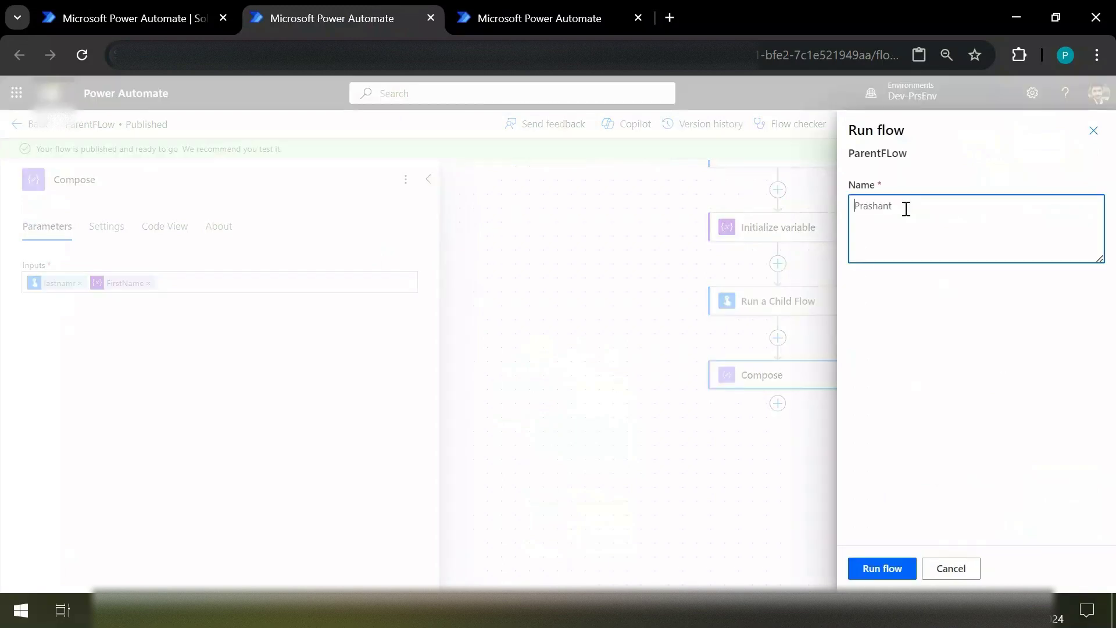
pyautogui.write('Pas')
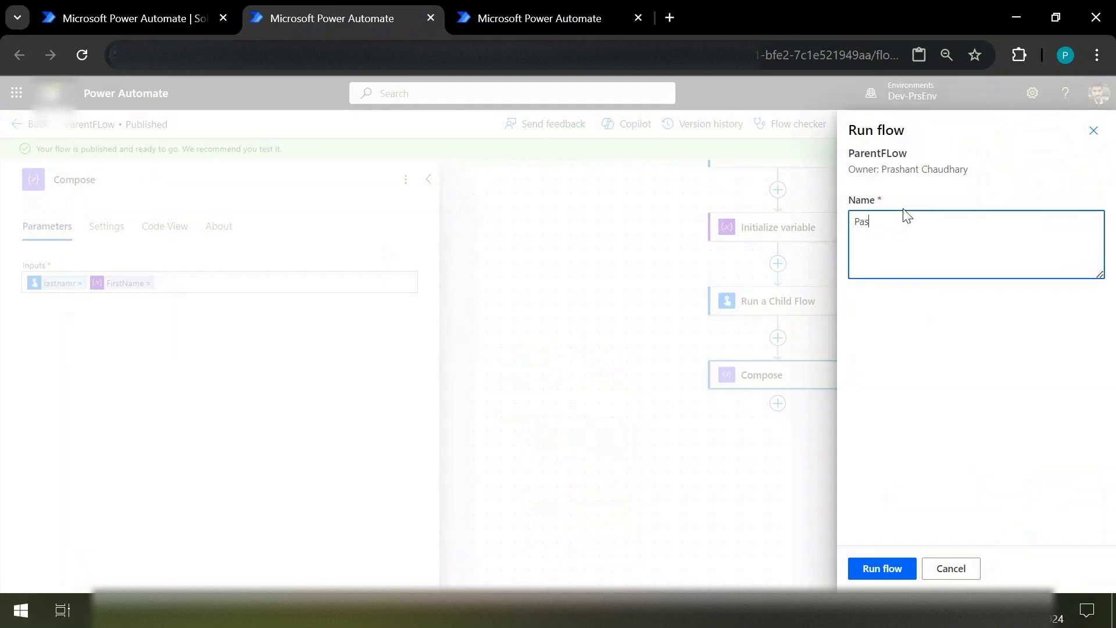
pyautogui.press('BackSpace')
pyautogui.press('BackSpace')
pyautogui.write('reahant')
pyautogui.click(894, 571)
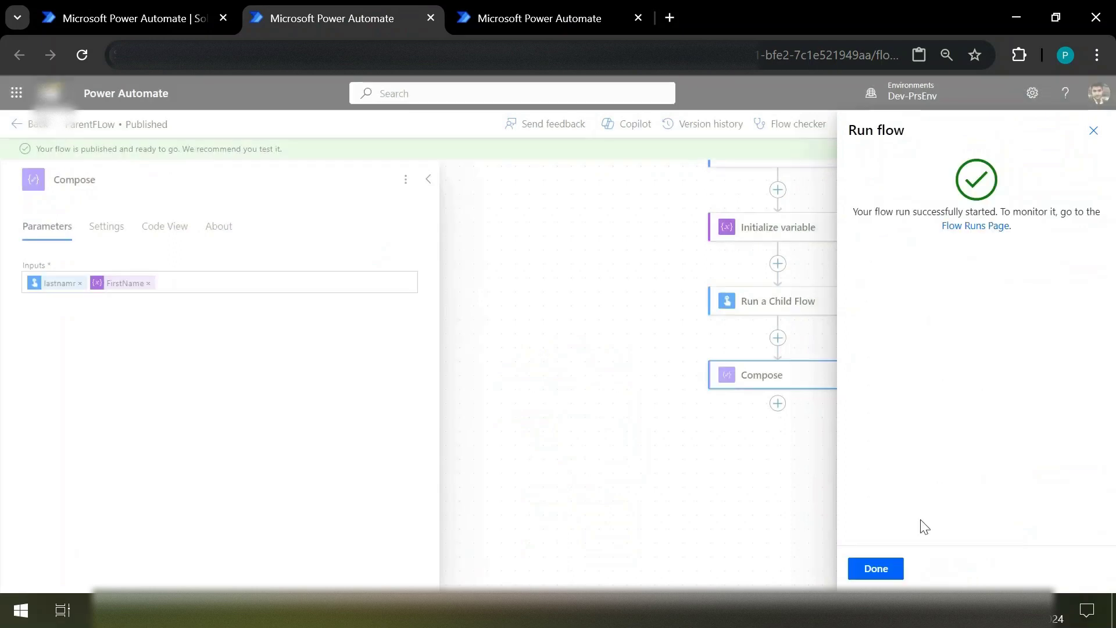
# Step: Close the run confirmation and view the Compose step's output showing the returned surname
pyautogui.click(871, 569)
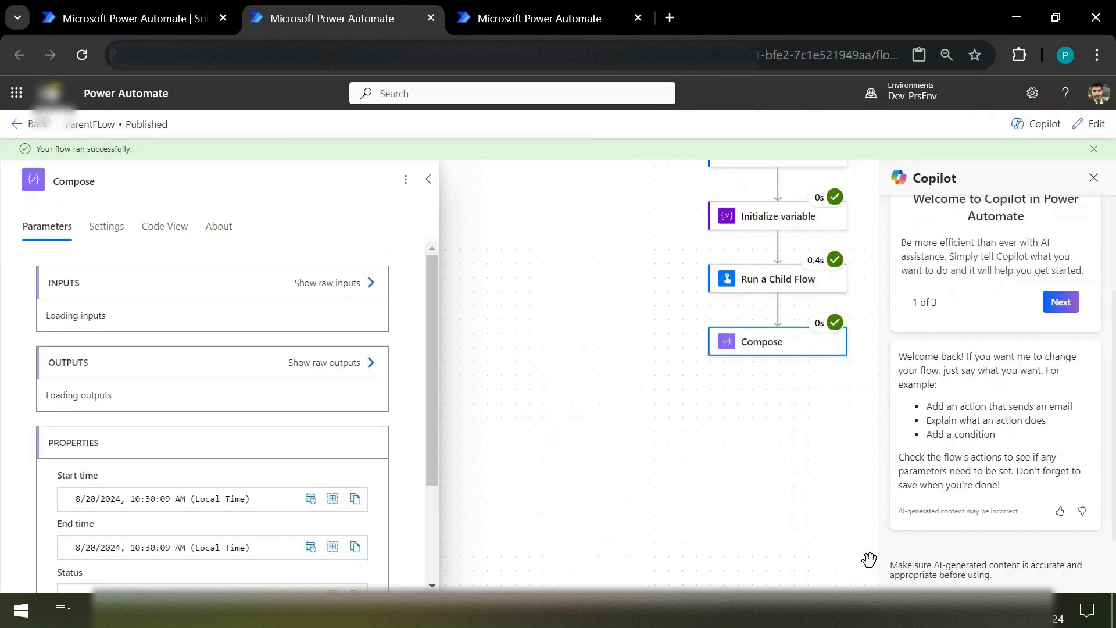
pyautogui.click(780, 351)
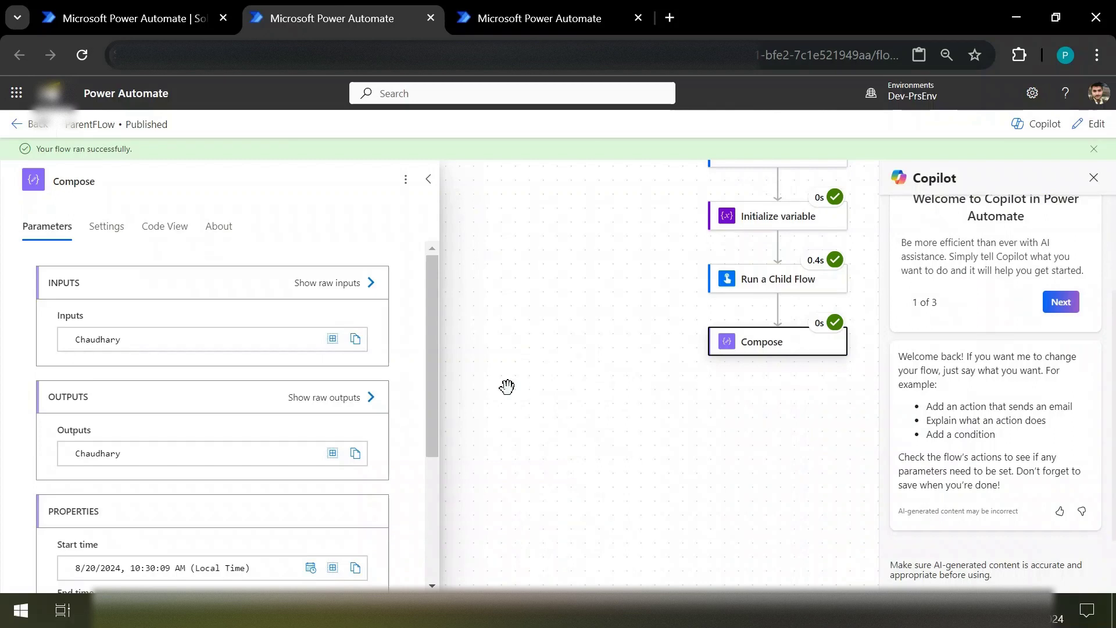
pyautogui.scroll(2, 808, 343)
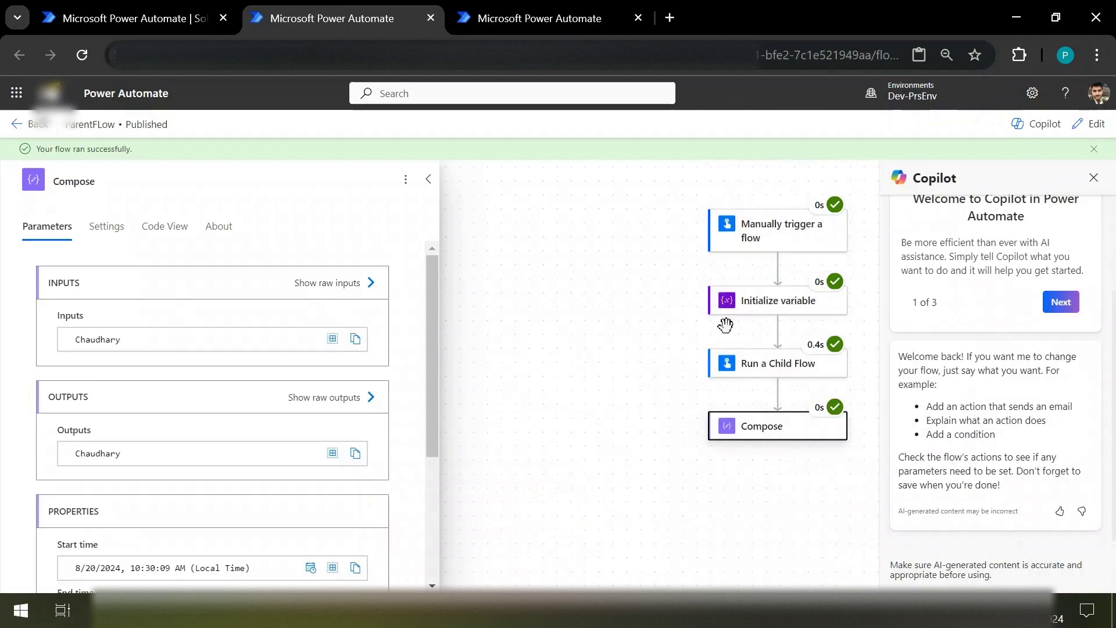
# Step: Check the trigger and Initialize variable run details, recheck Compose, then move to ChildFlow
pyautogui.click(769, 235)
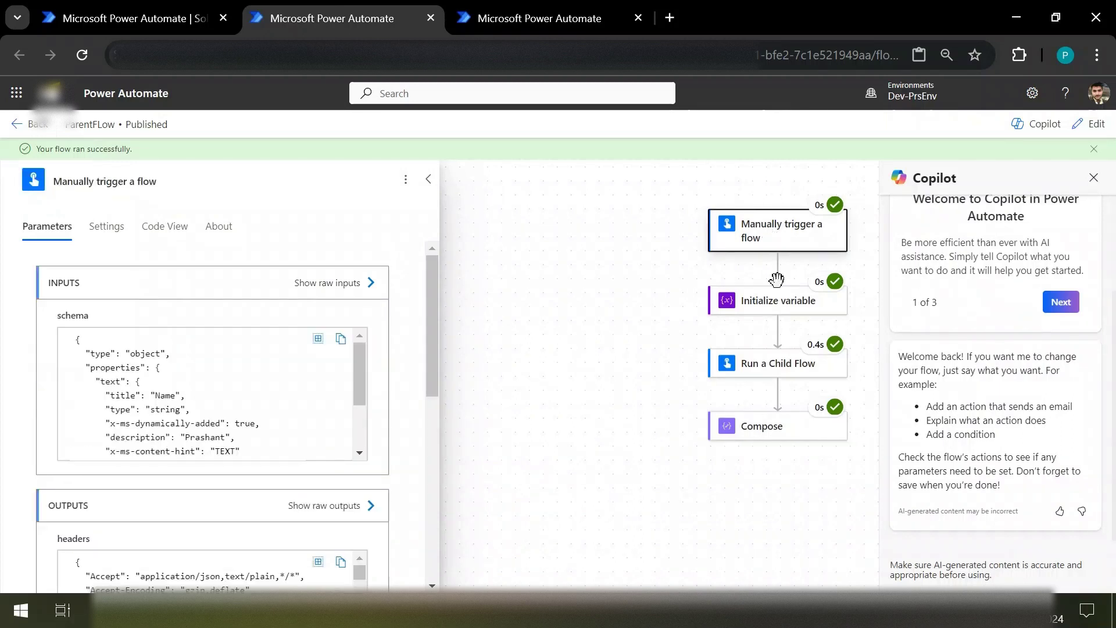
pyautogui.click(770, 308)
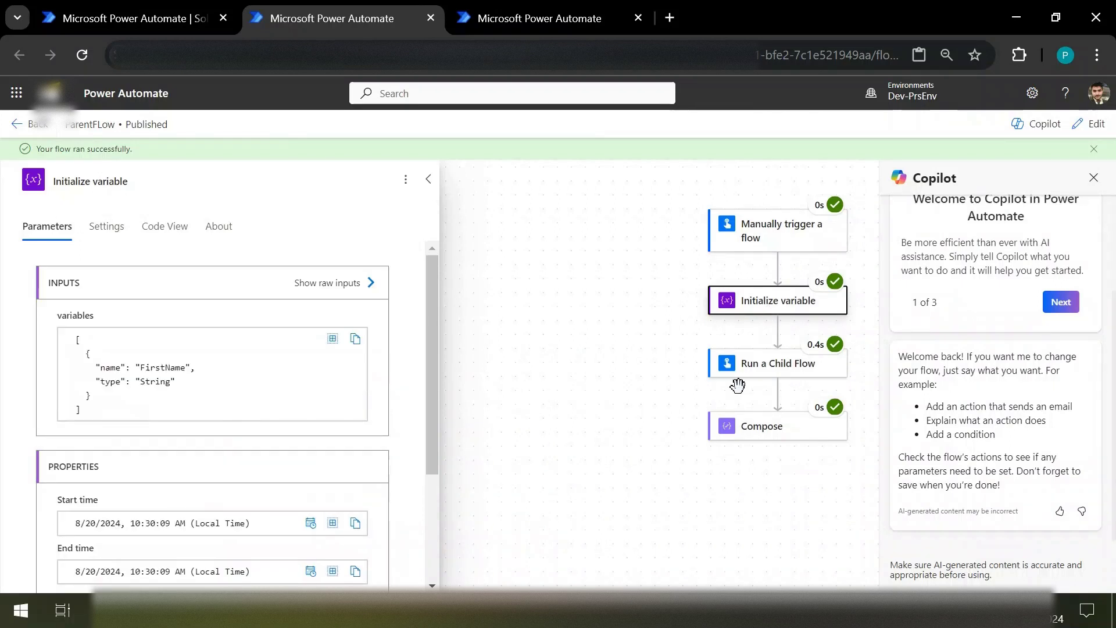
pyautogui.click(760, 437)
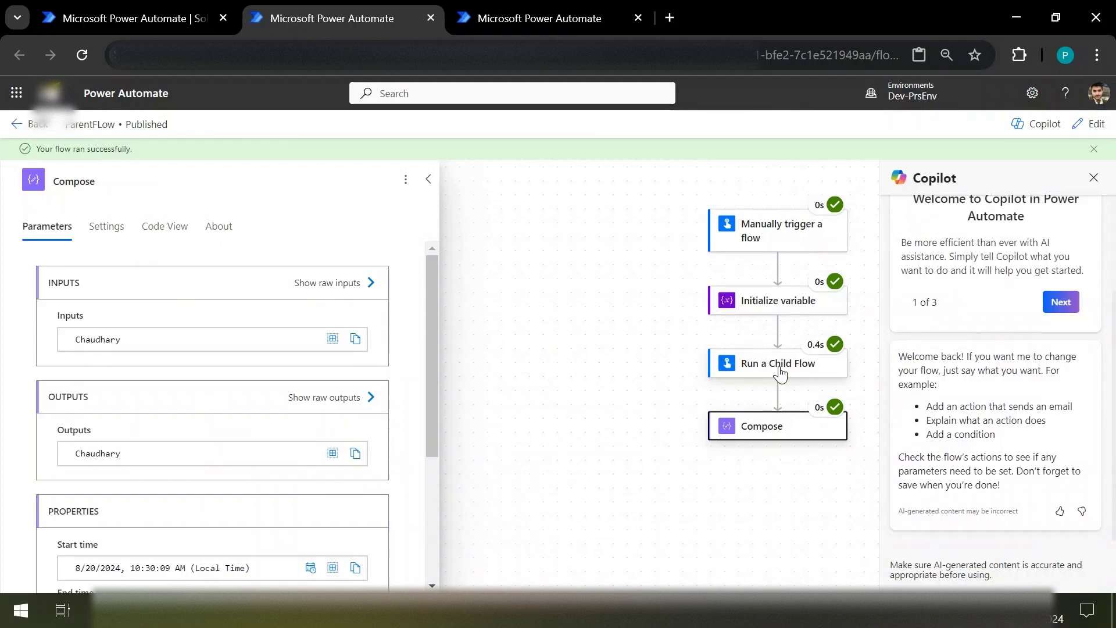
pyautogui.click(541, 12)
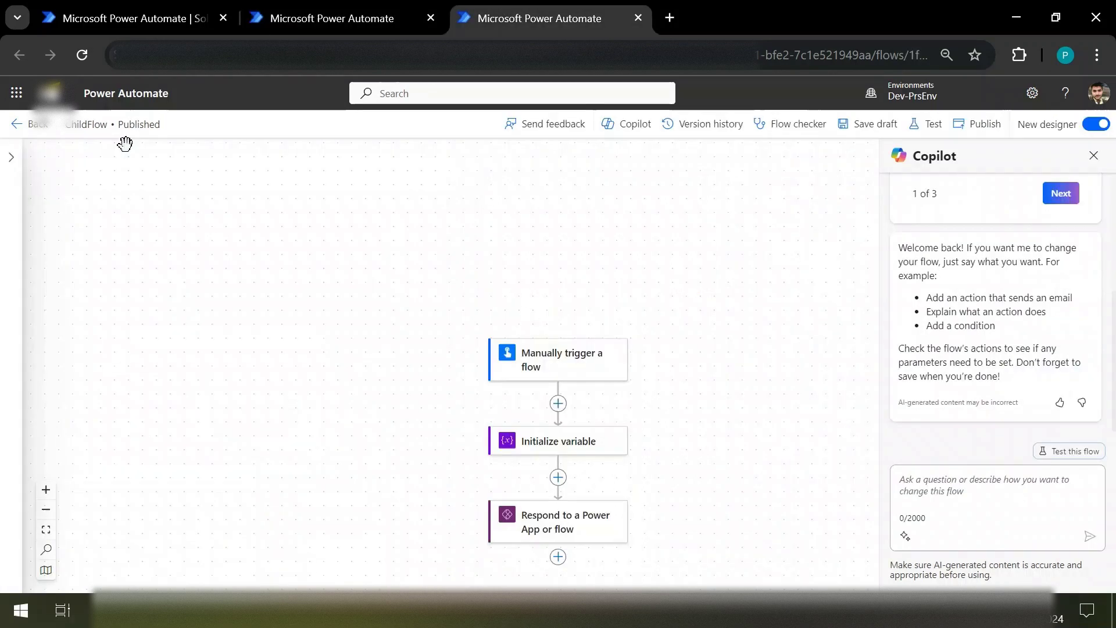
# Step: Open ChildFlow's Aug 20 run to confirm the Respond step returned status 200 with the surname, then return to ParentFLow
pyautogui.click(18, 126)
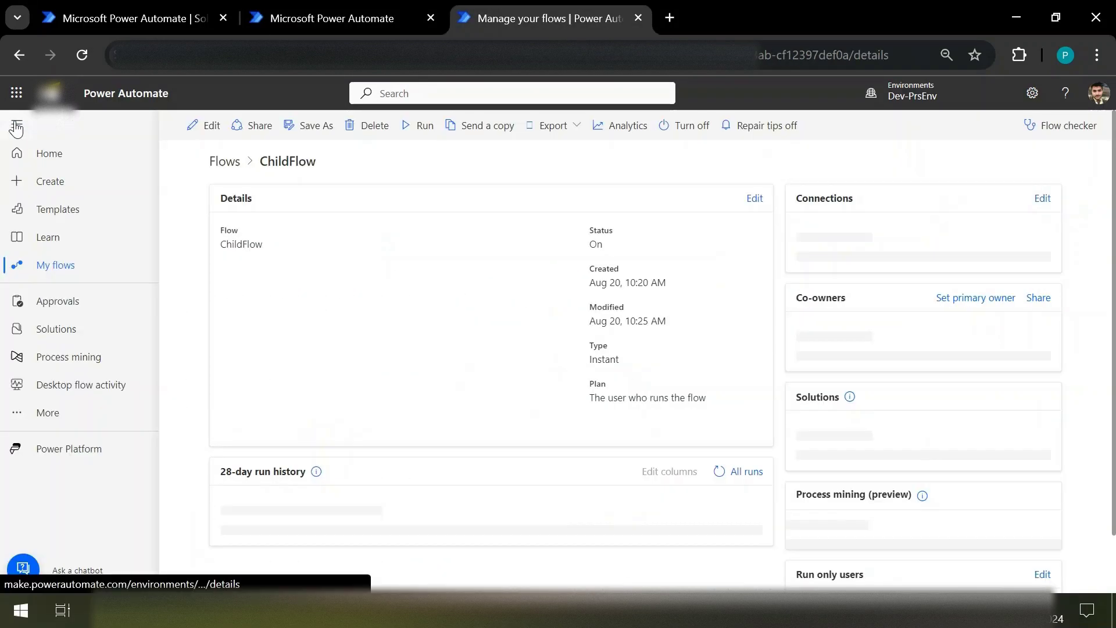
pyautogui.scroll(-2, 256, 303)
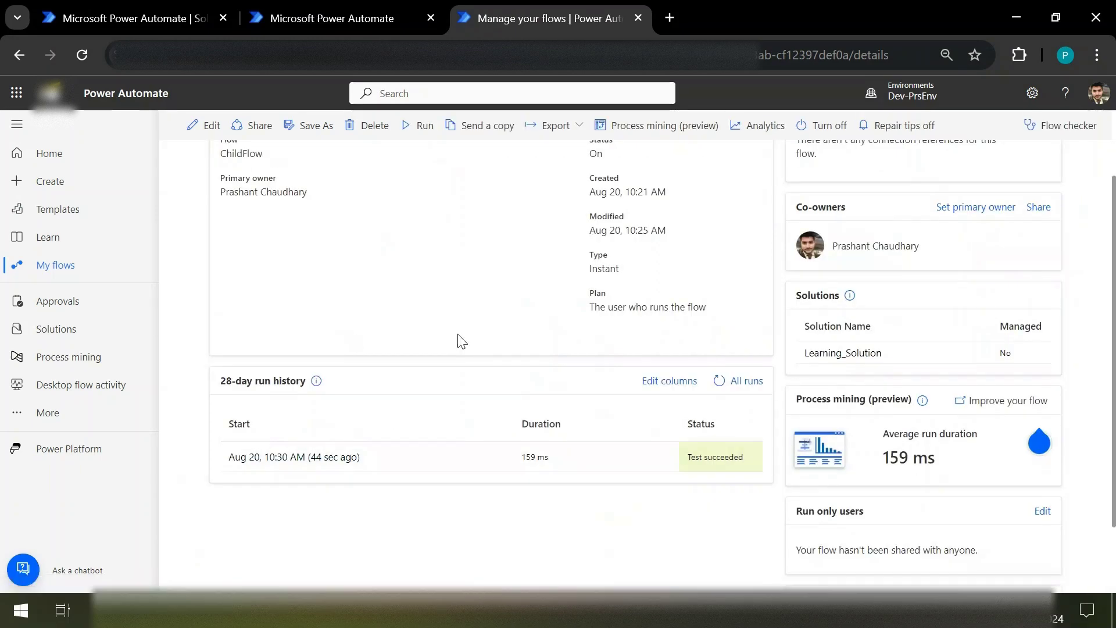
pyautogui.click(310, 459)
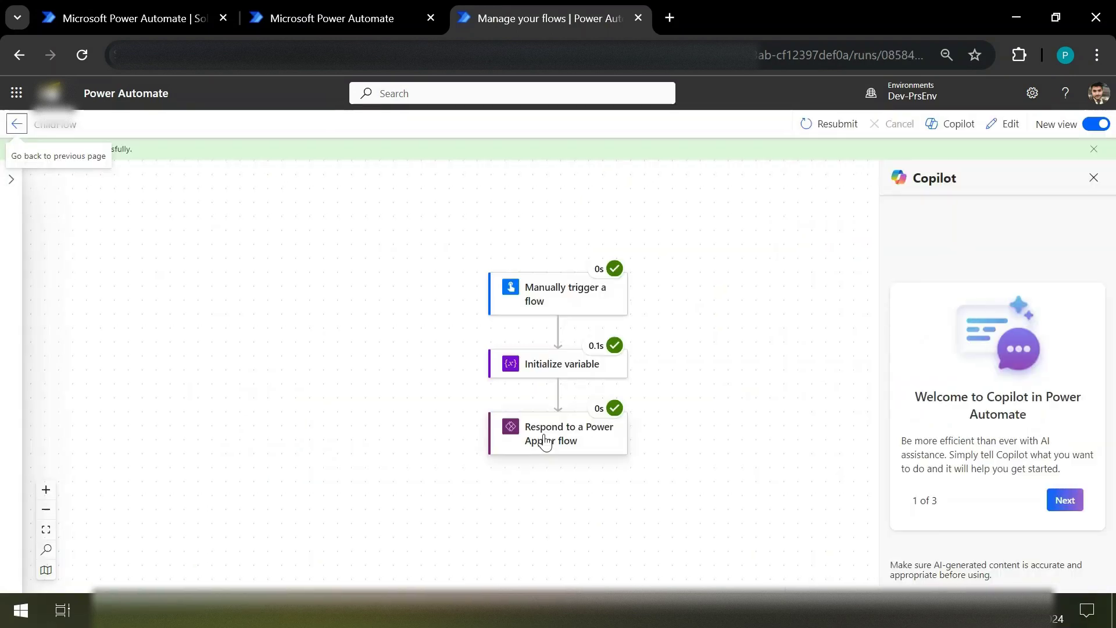
pyautogui.click(546, 442)
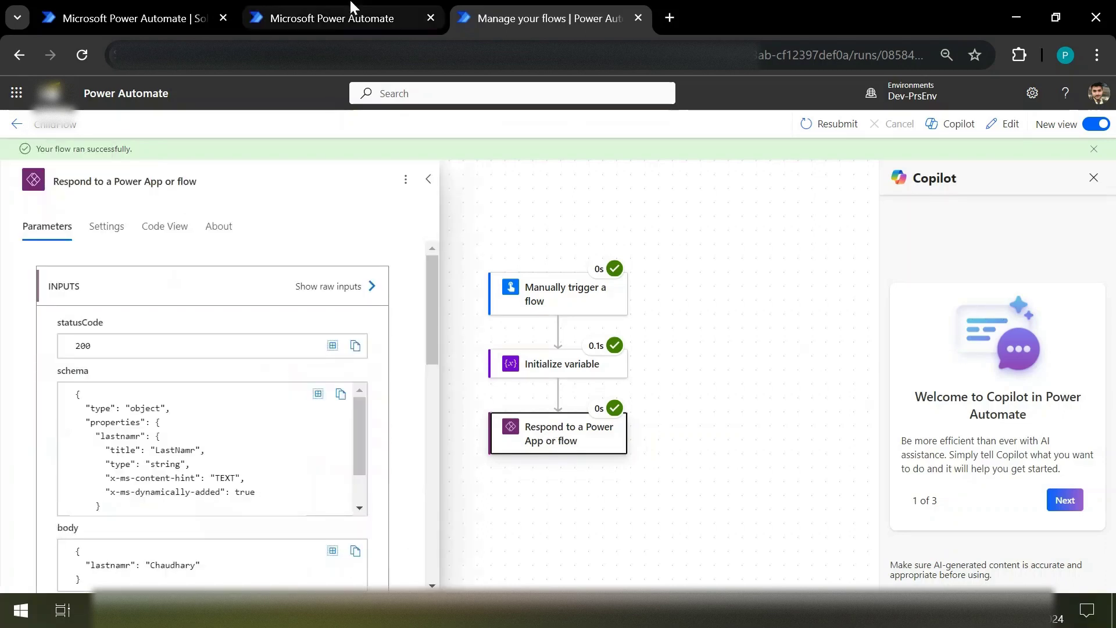
pyautogui.click(343, 14)
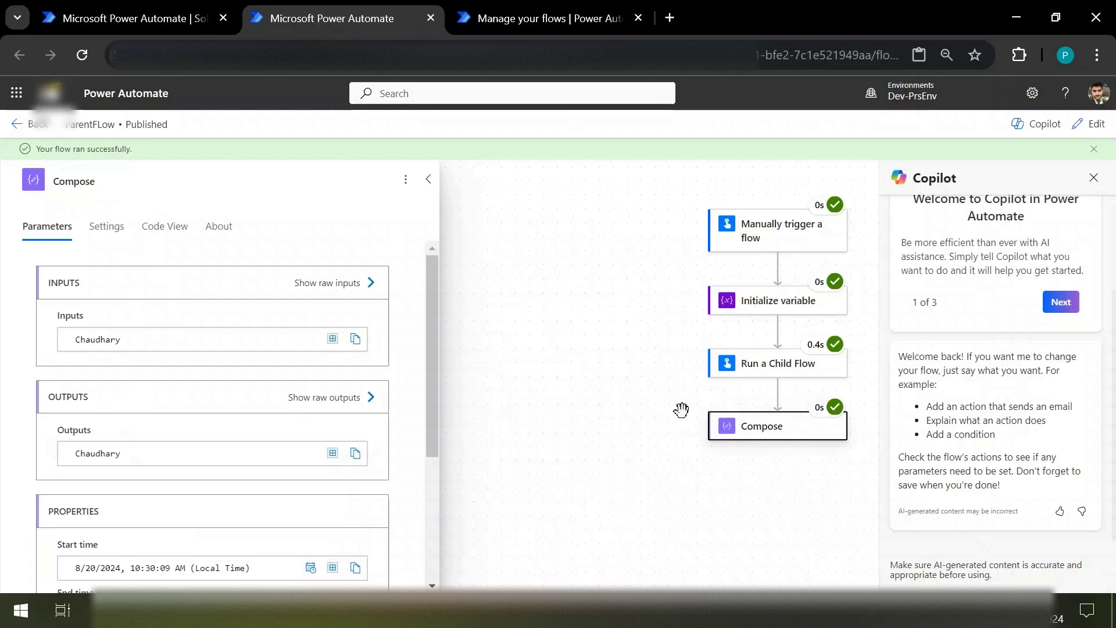
pyautogui.hotkey('alt', 'Tab')
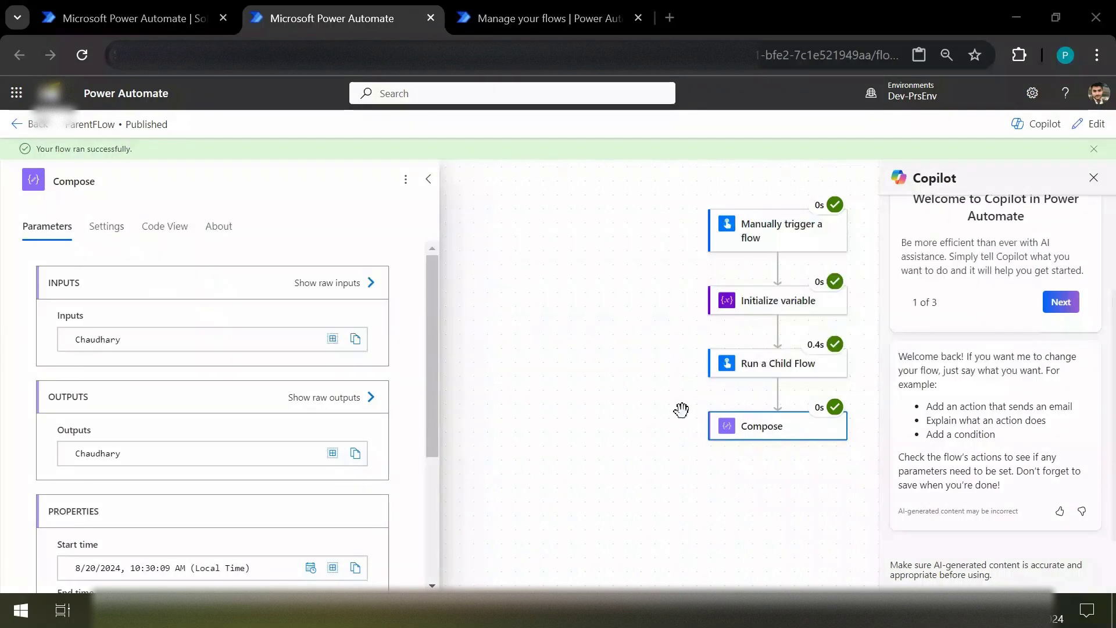